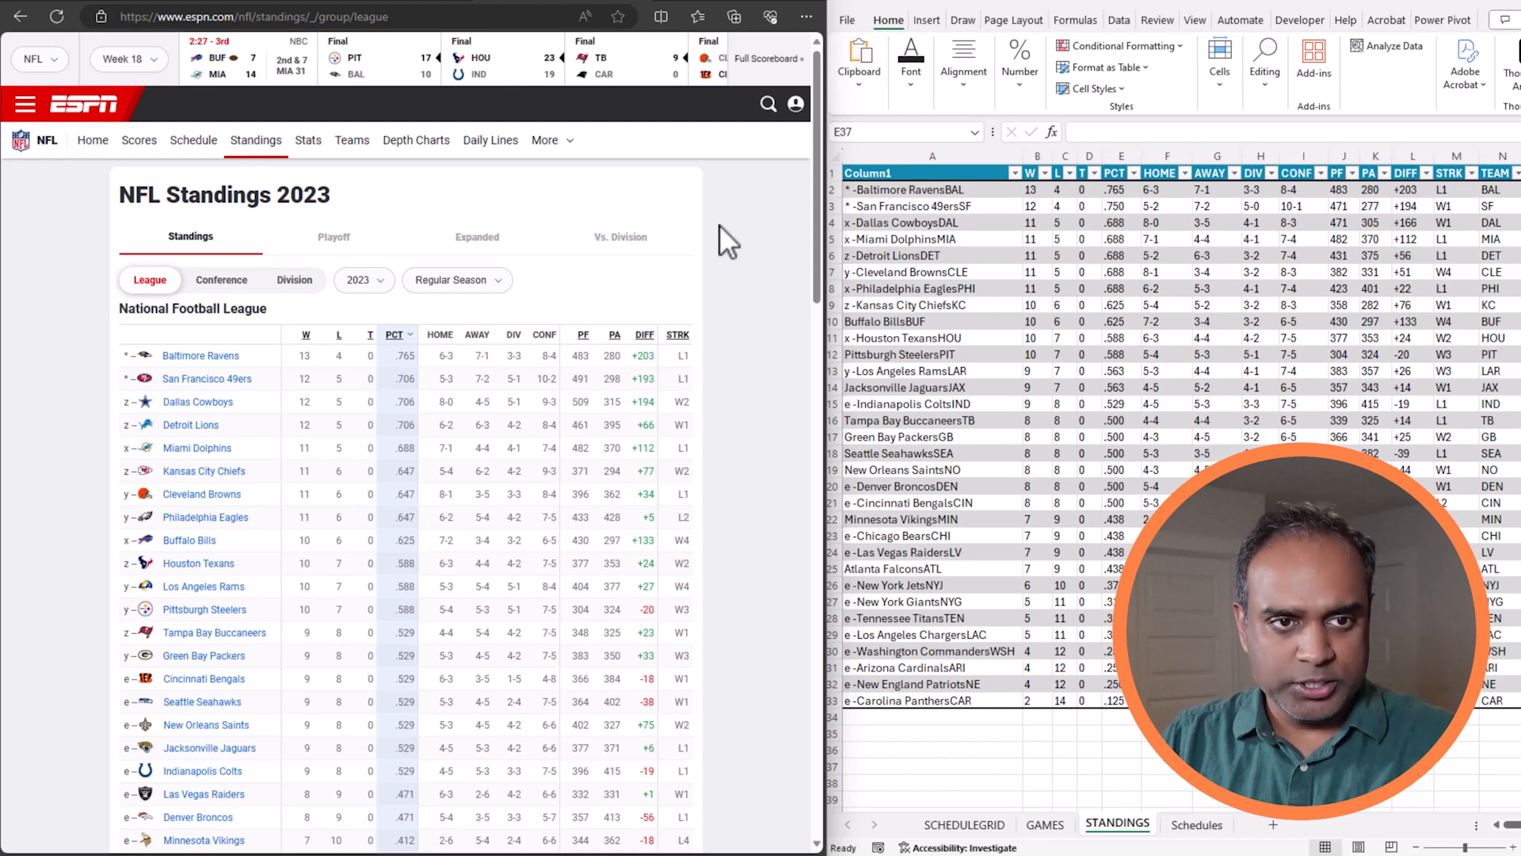
# Copy the web address of the ESPN NFL league standings page
pyautogui.click(475, 18)
pyautogui.hotkey('ctrl', 'c')
# Browse the weekly schedule on the Schedules sheet through several weeks, ending on week 7
pyautogui.click(1094, 426)
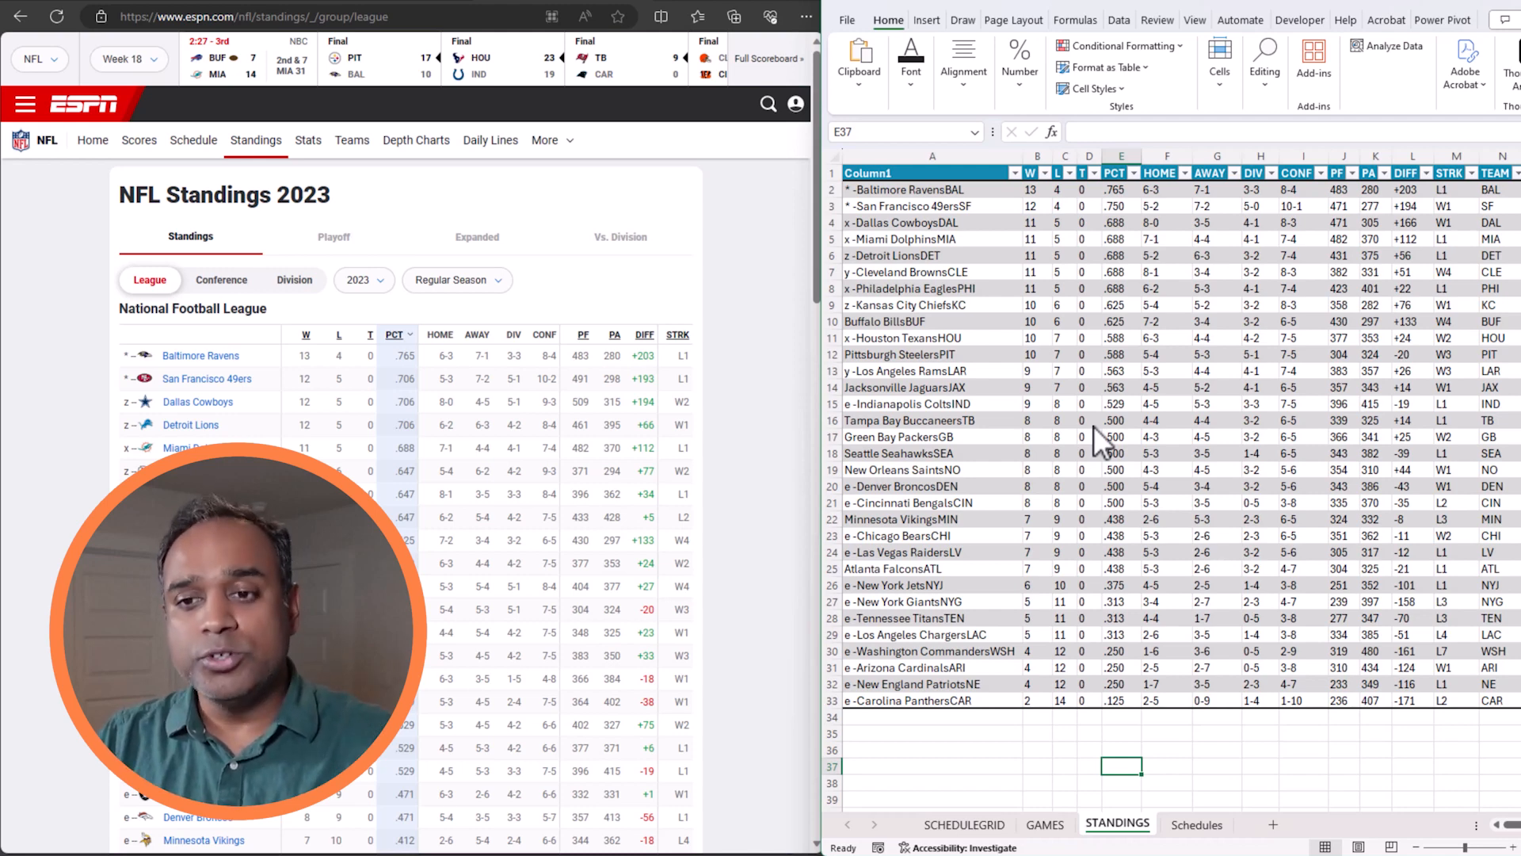
pyautogui.click(1174, 828)
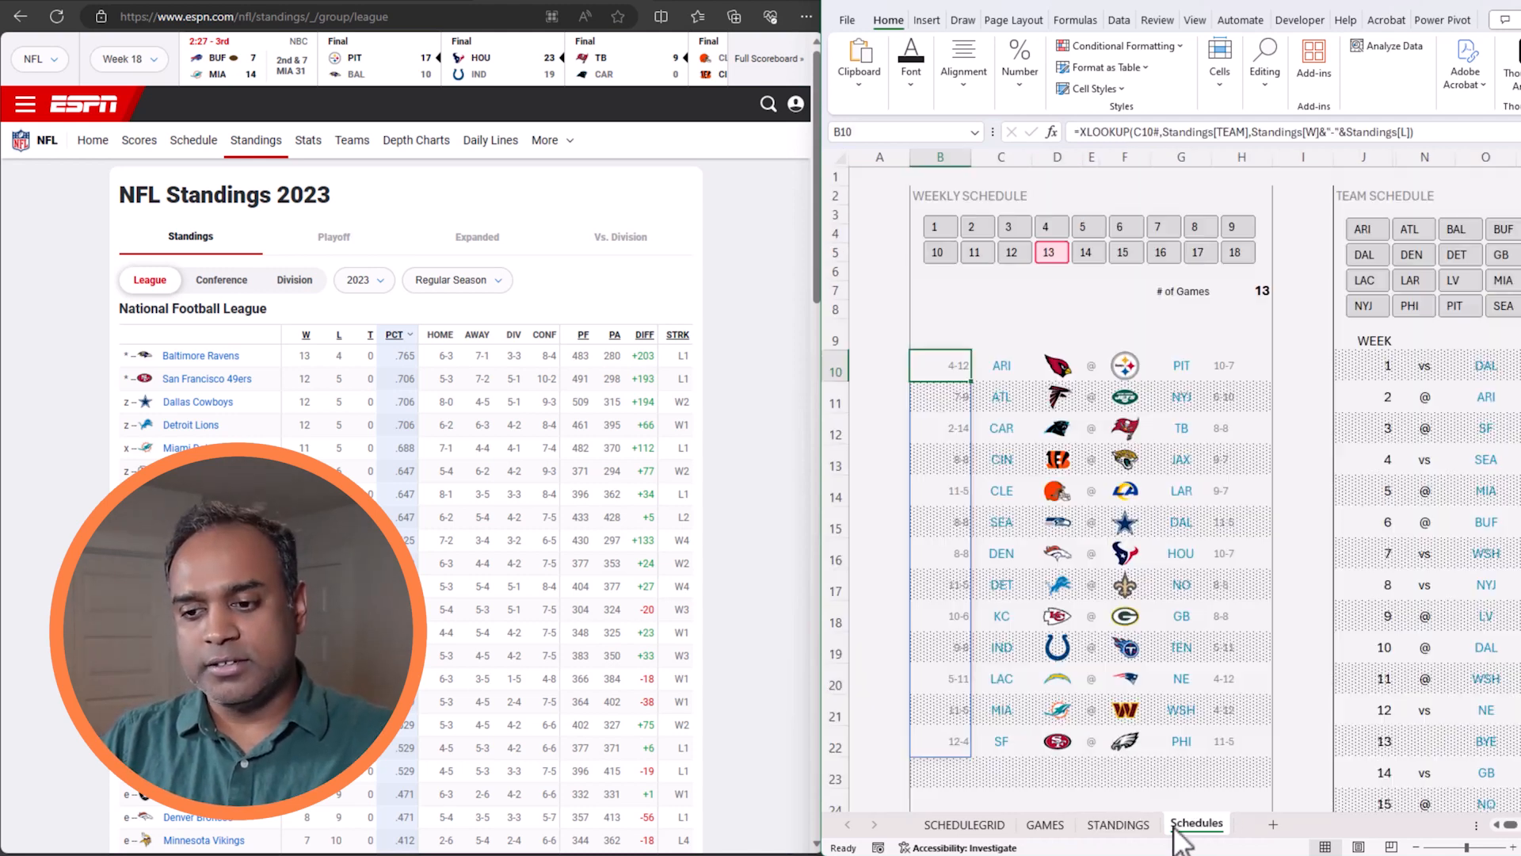
pyautogui.click(1013, 294)
pyautogui.click(986, 227)
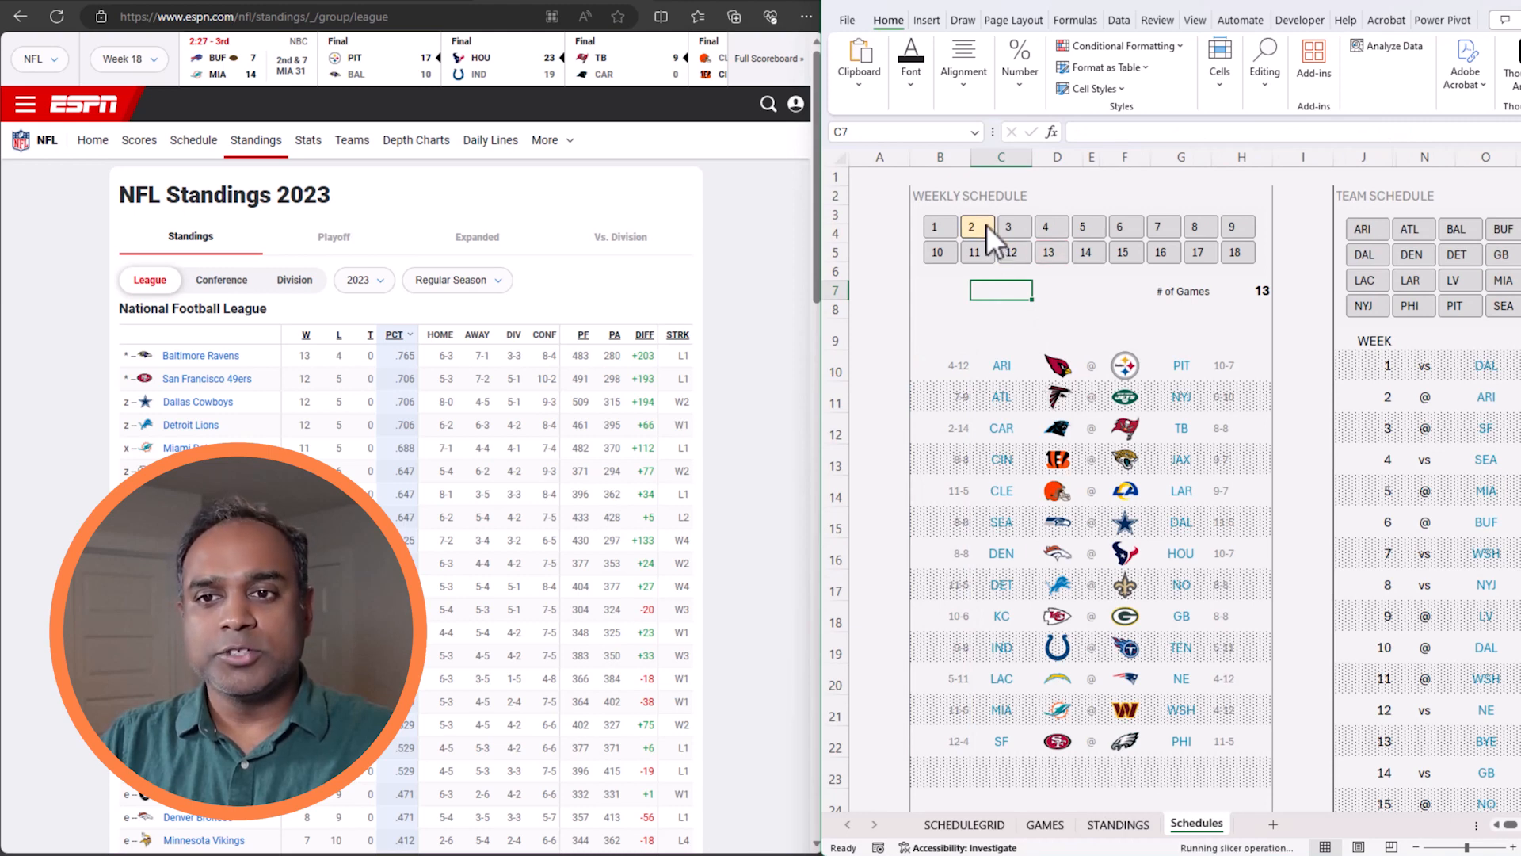
pyautogui.click(1121, 228)
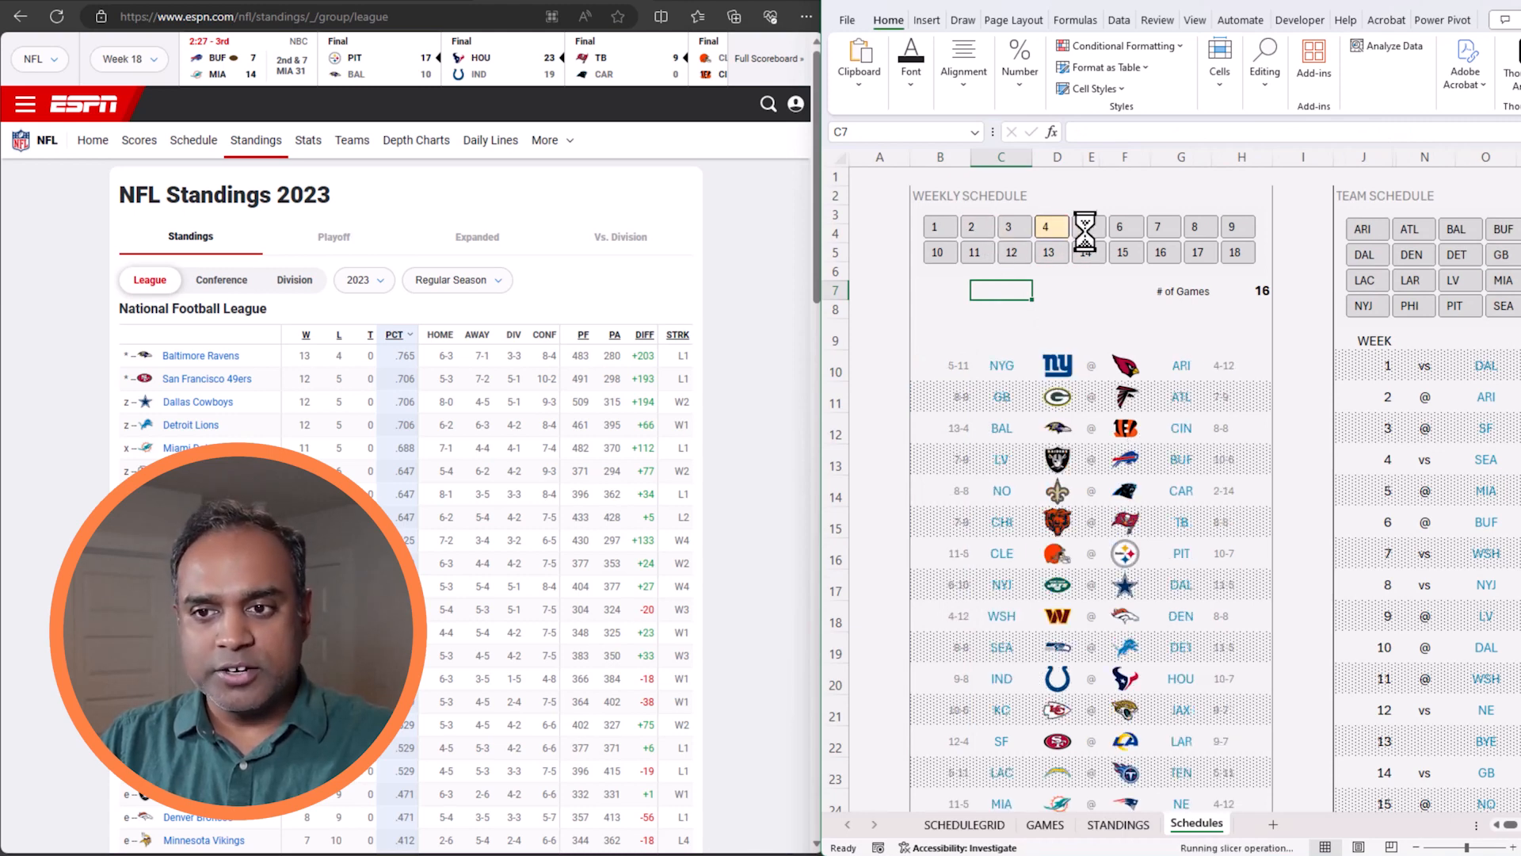
pyautogui.click(1177, 229)
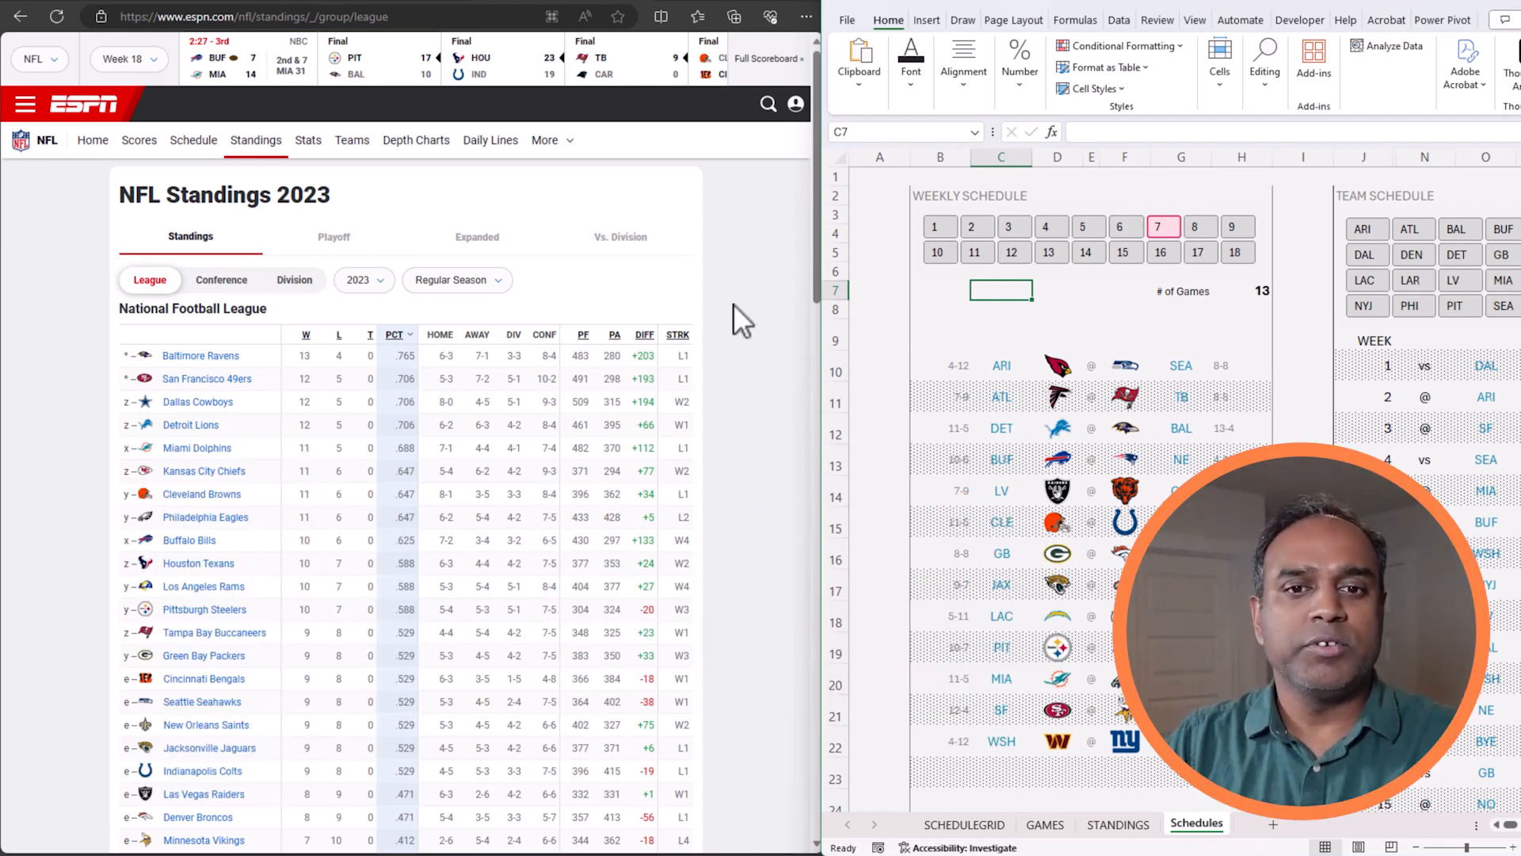
pyautogui.click(425, 15)
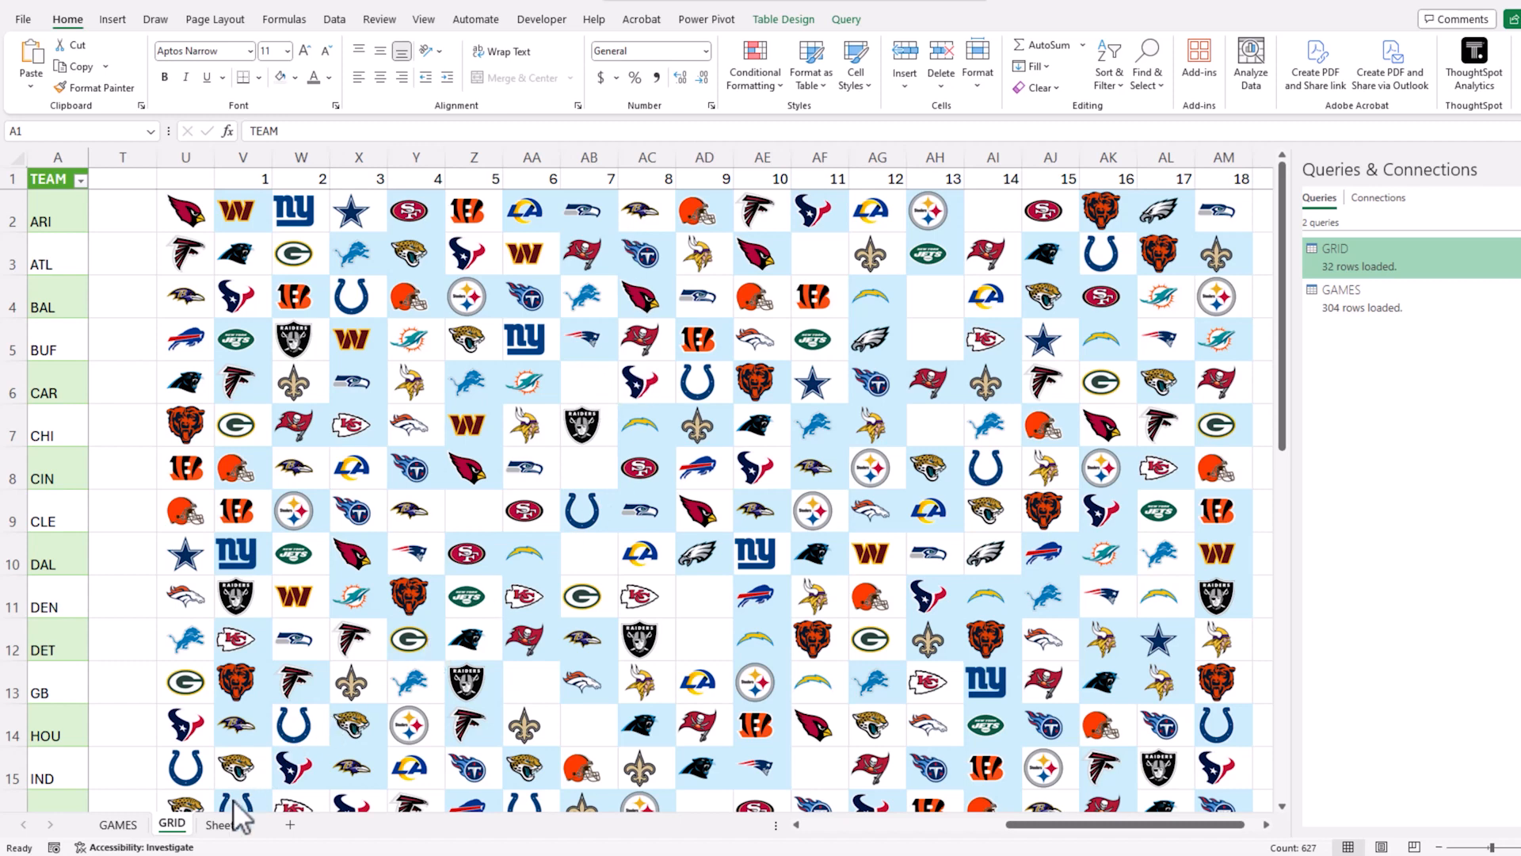
pyautogui.click(119, 824)
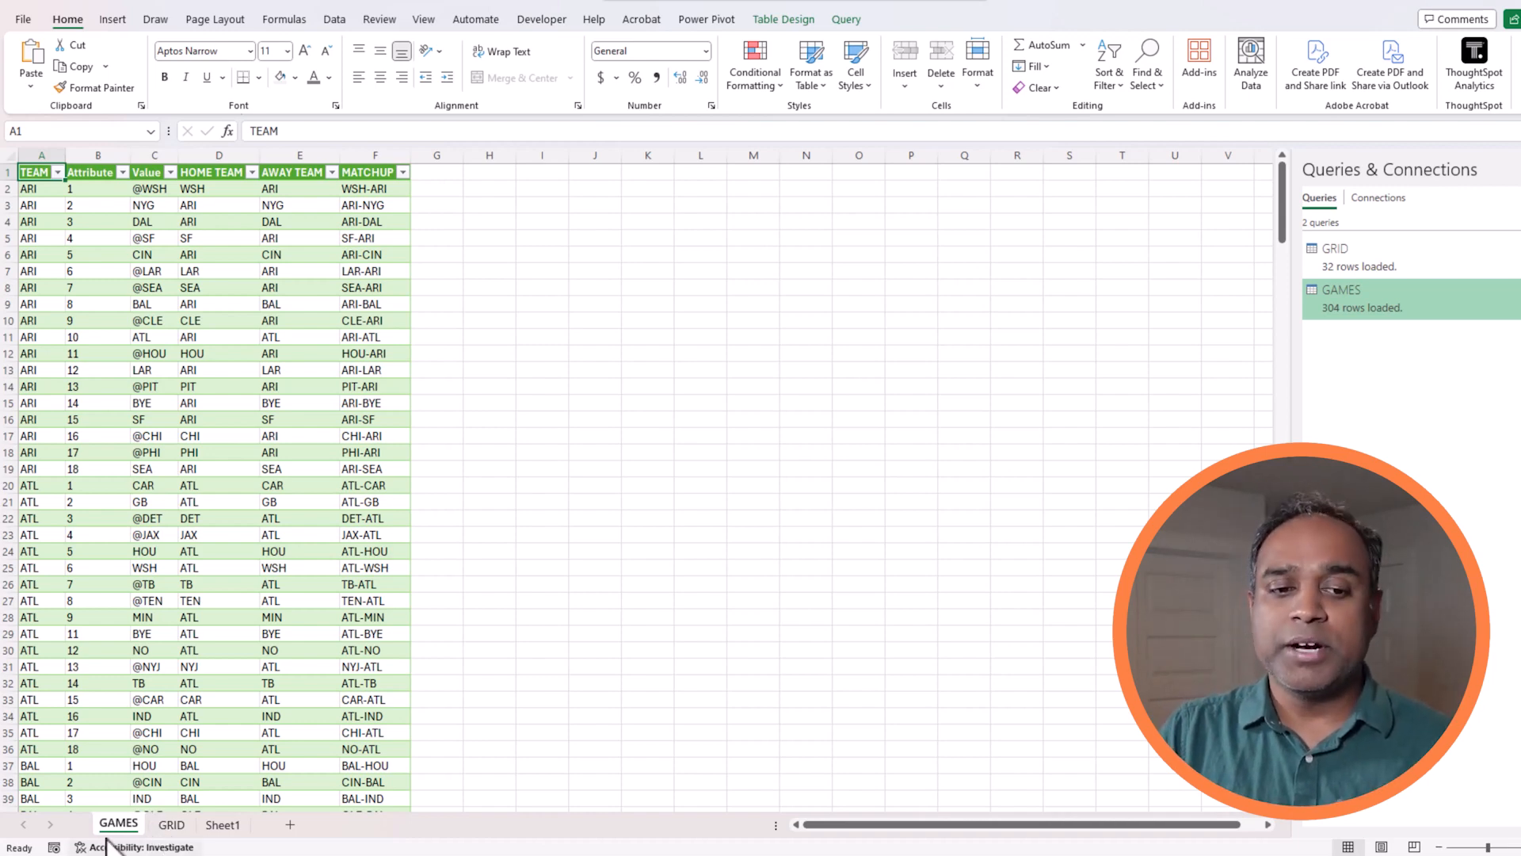
pyautogui.click(225, 824)
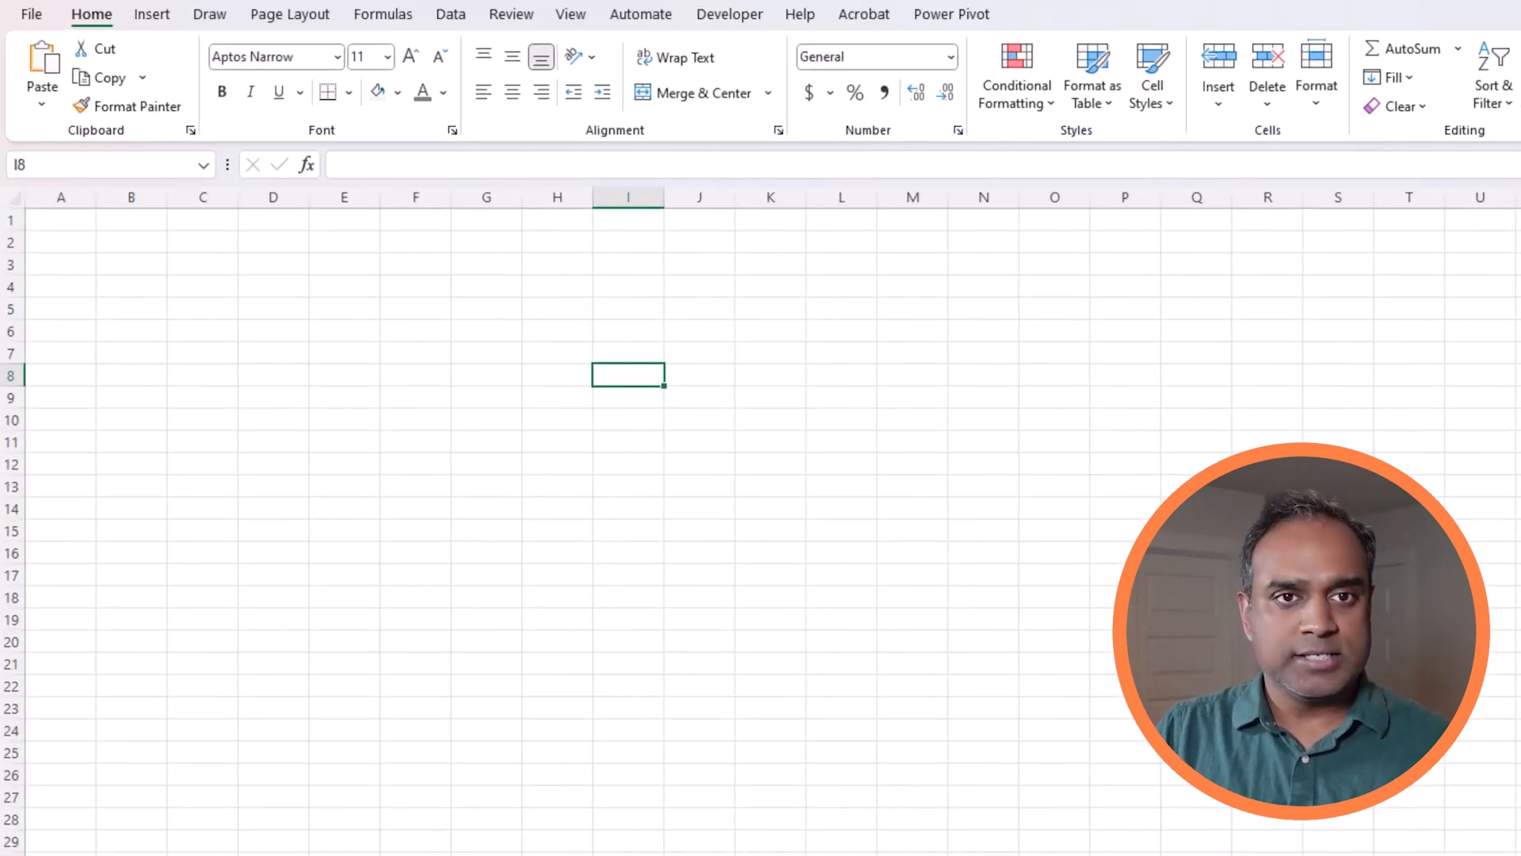
pyautogui.click(449, 14)
pyautogui.click(122, 78)
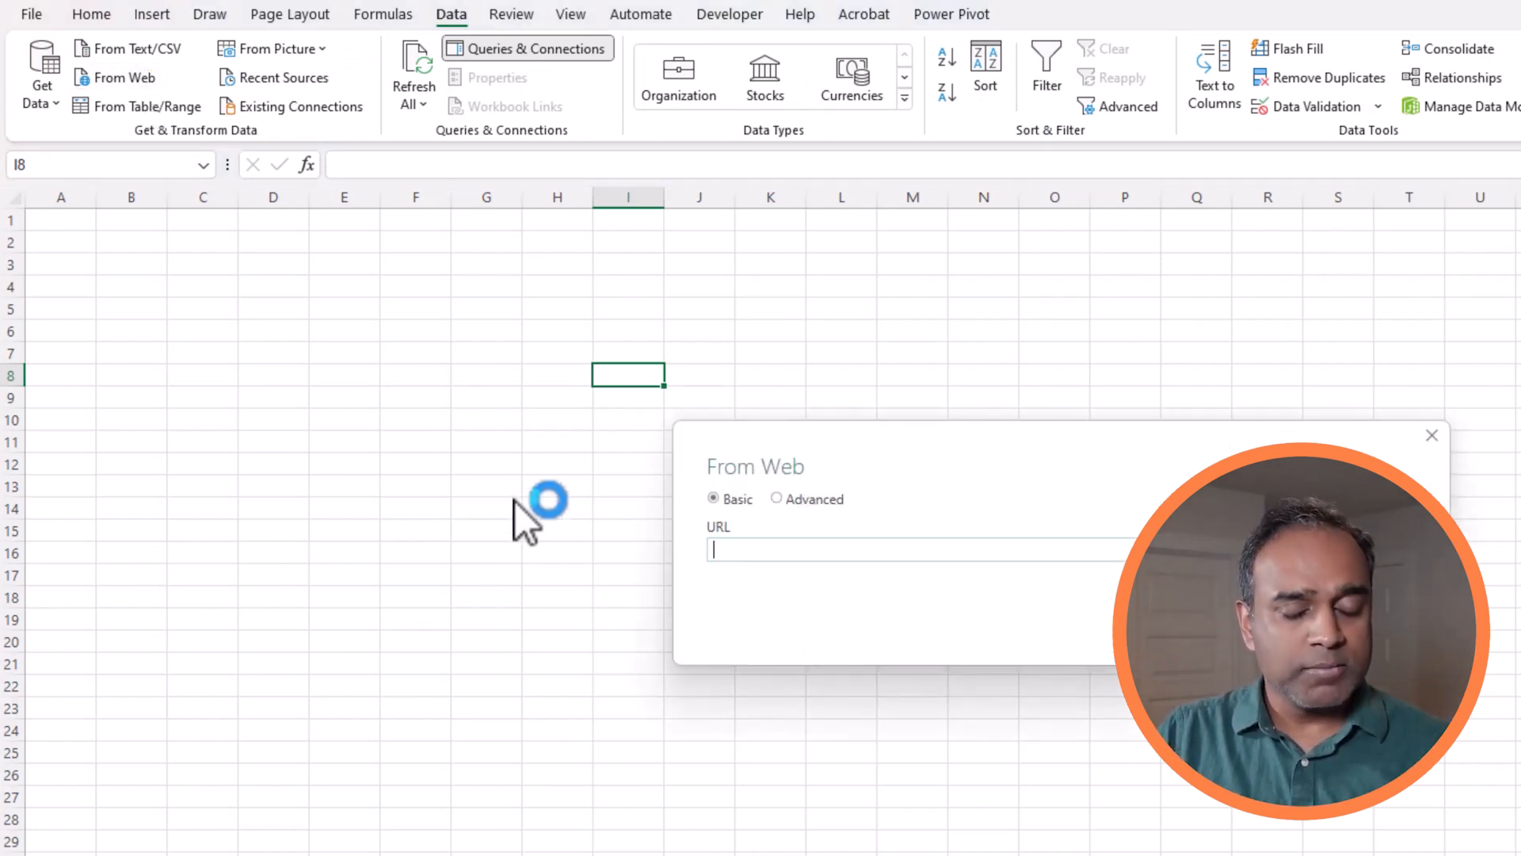
pyautogui.hotkey('ctrl', 'v')
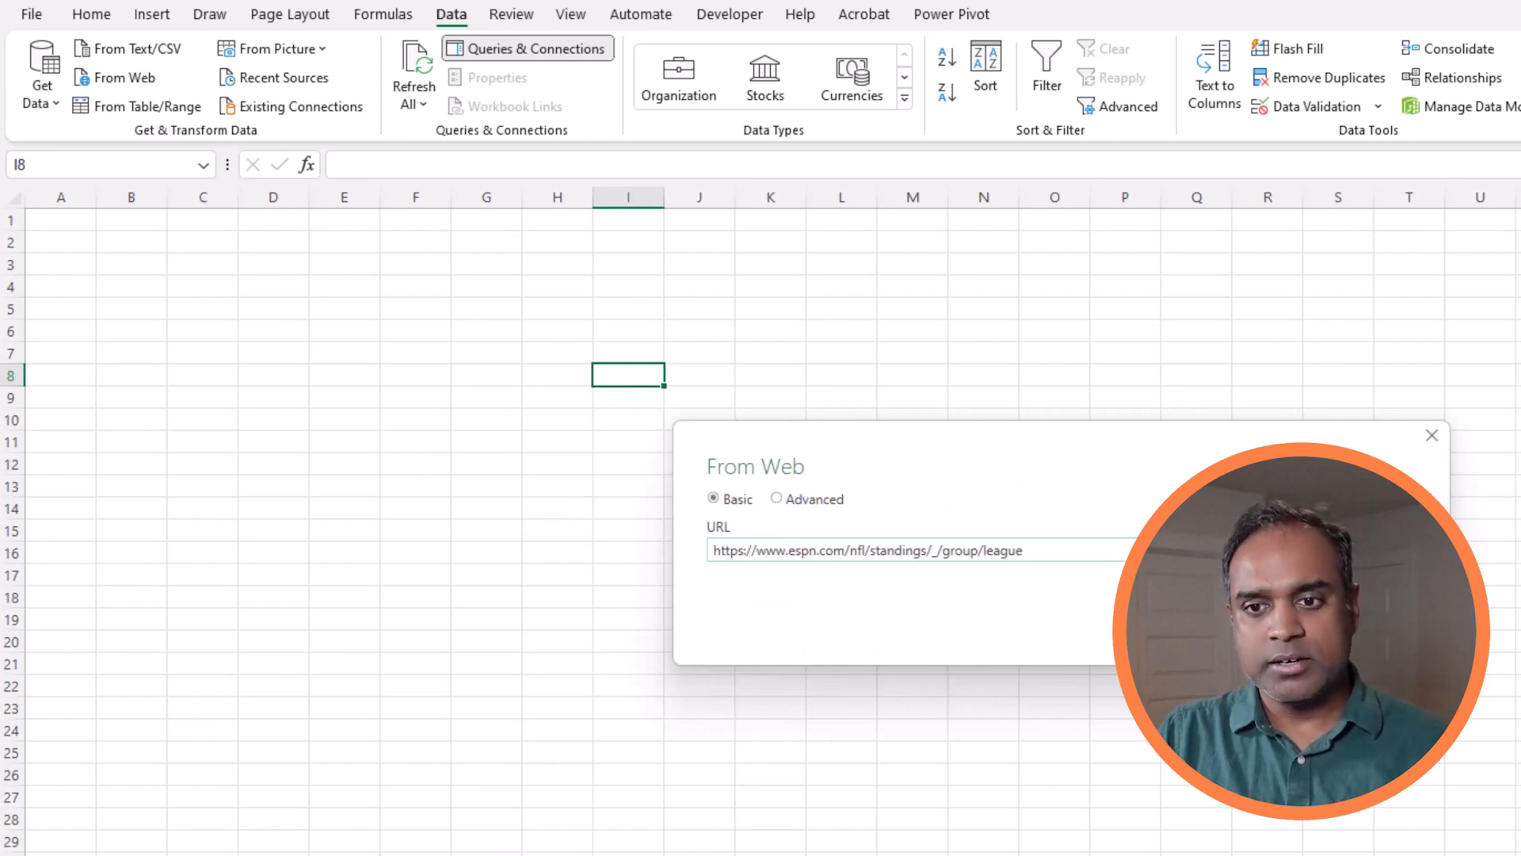
pyautogui.press('Return')
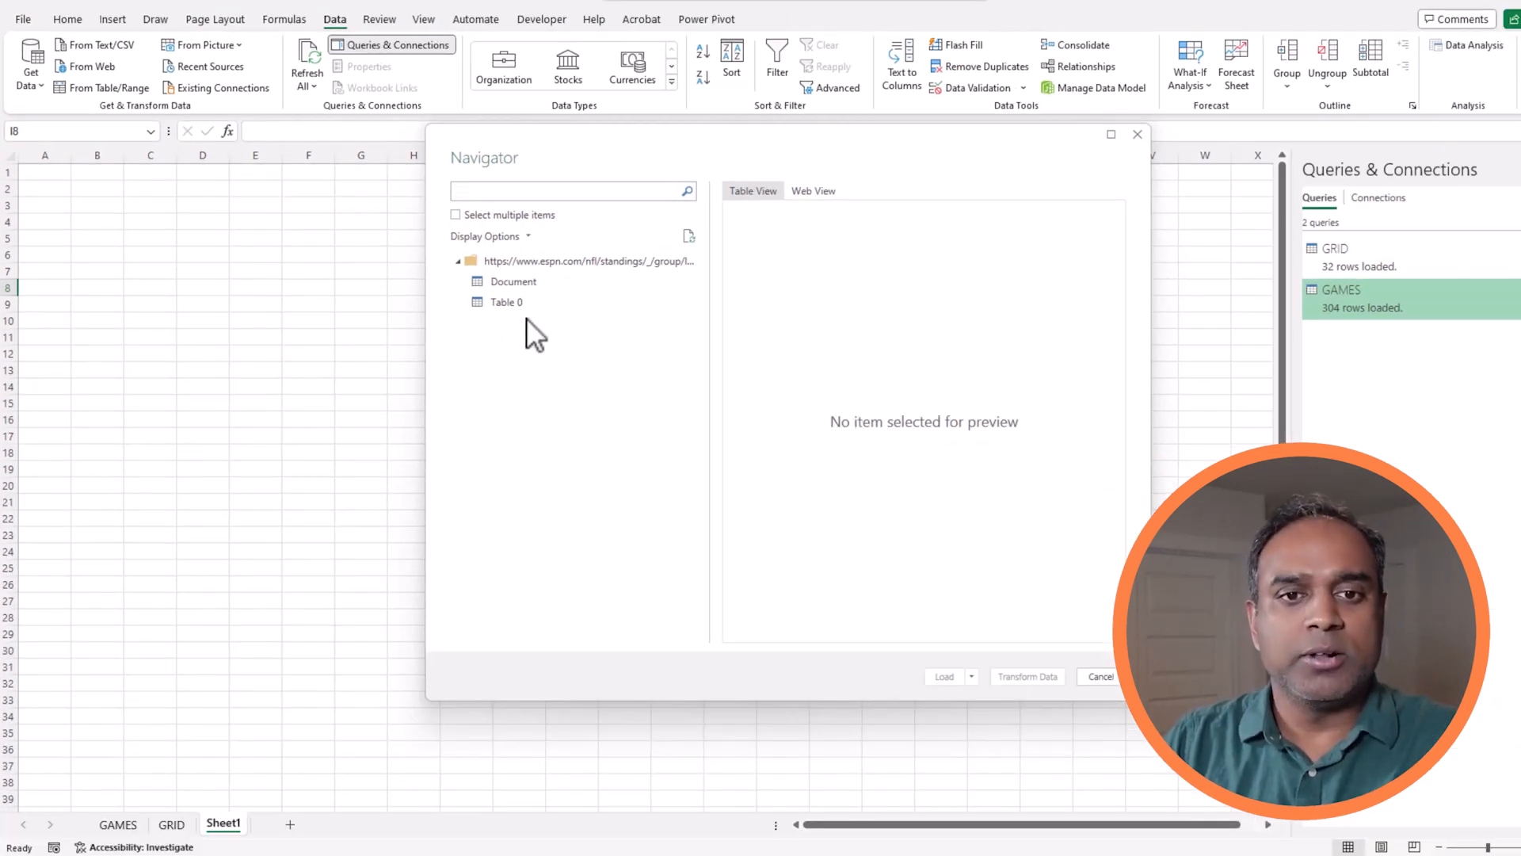
# Preview Table 0 from the standings page and open it for transformation in Power Query Editor
pyautogui.click(517, 300)
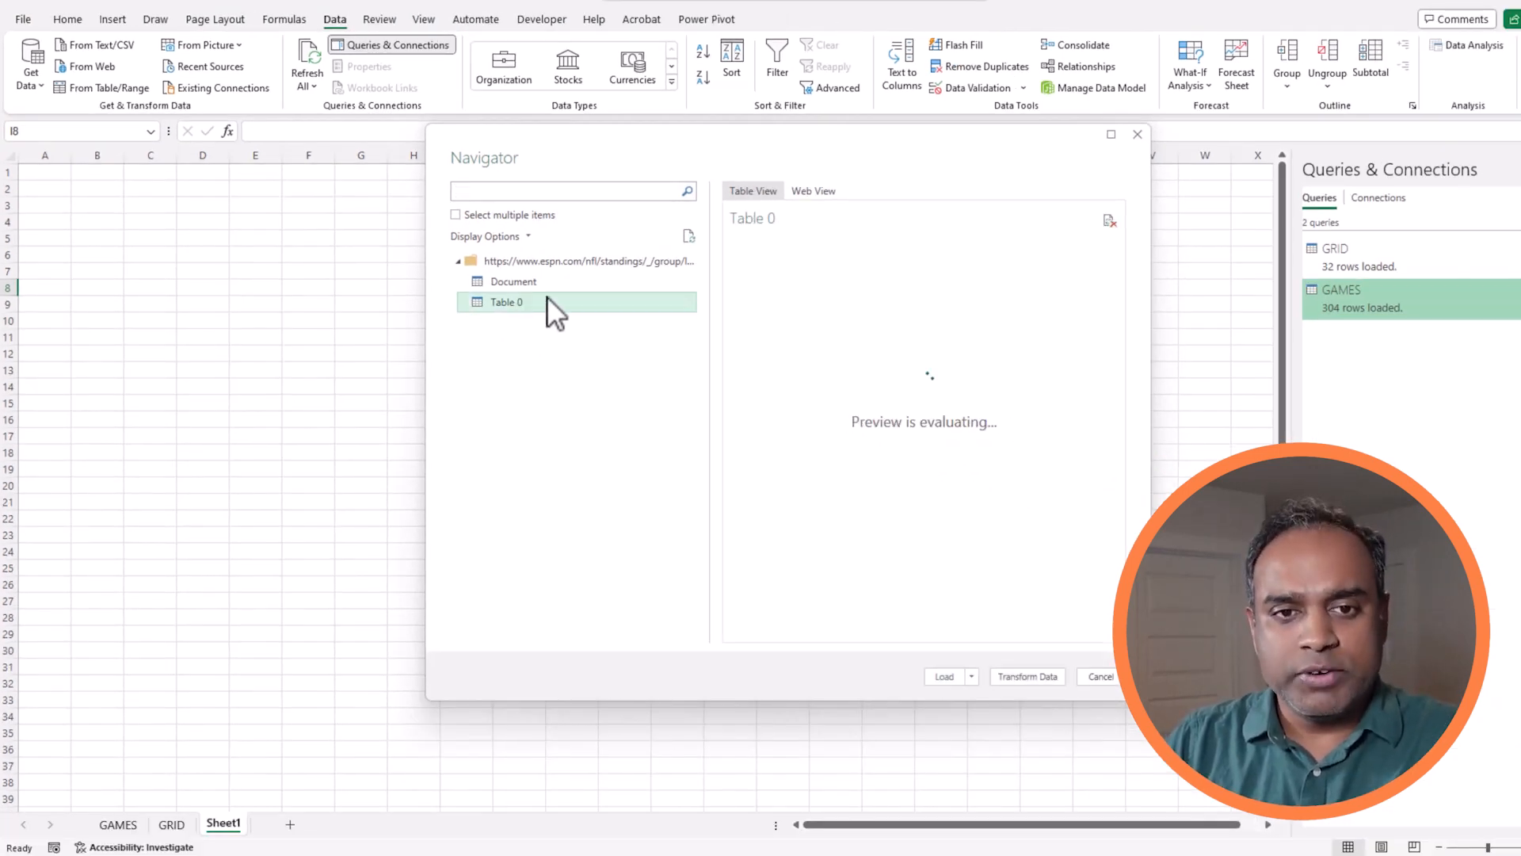
pyautogui.moveTo(841, 628); pyautogui.dragTo(777, 633)
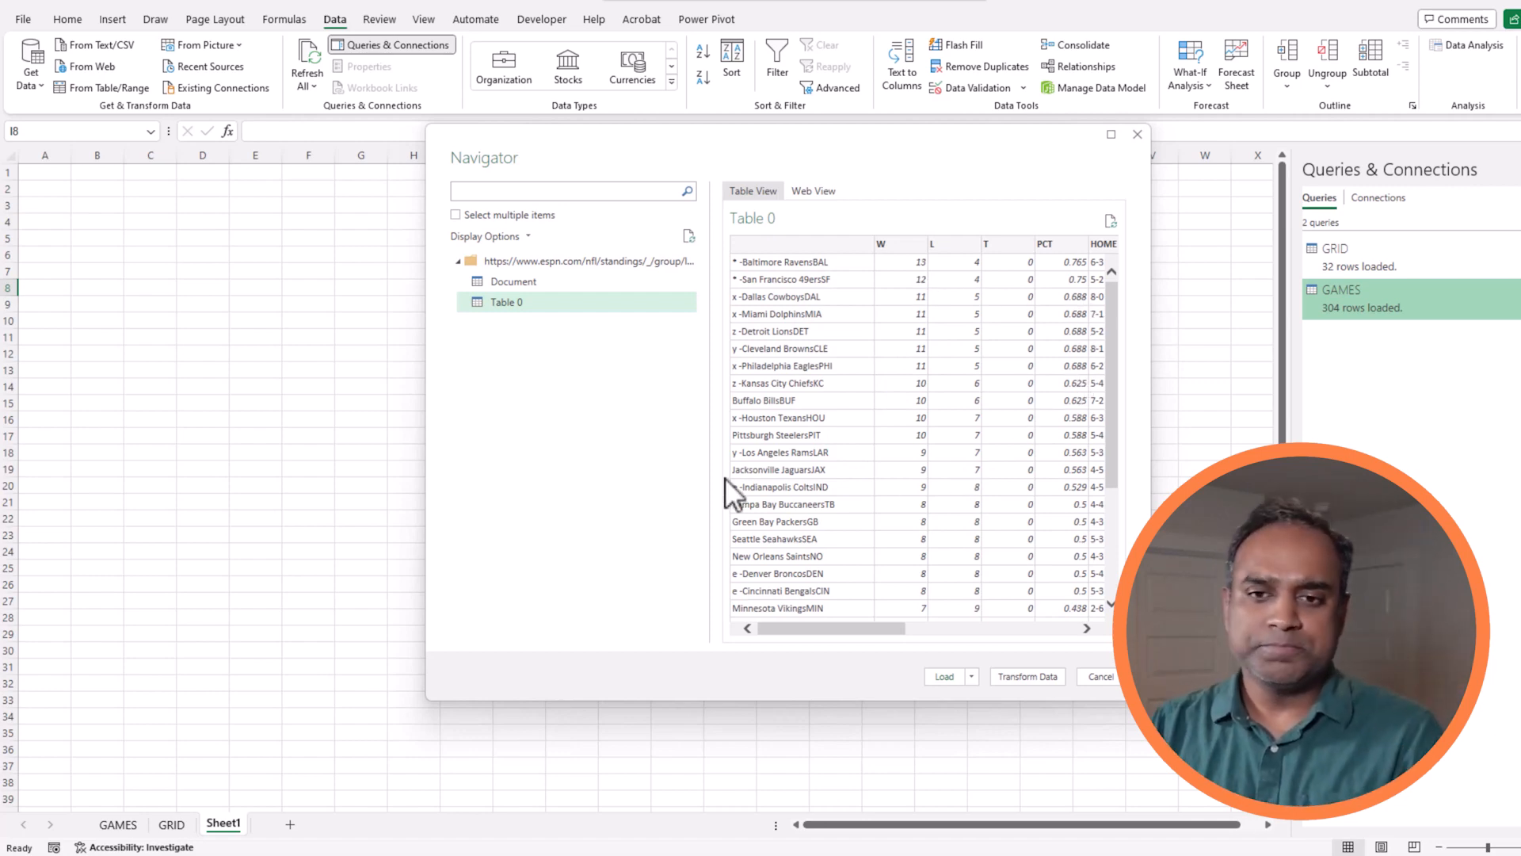
pyautogui.click(1015, 679)
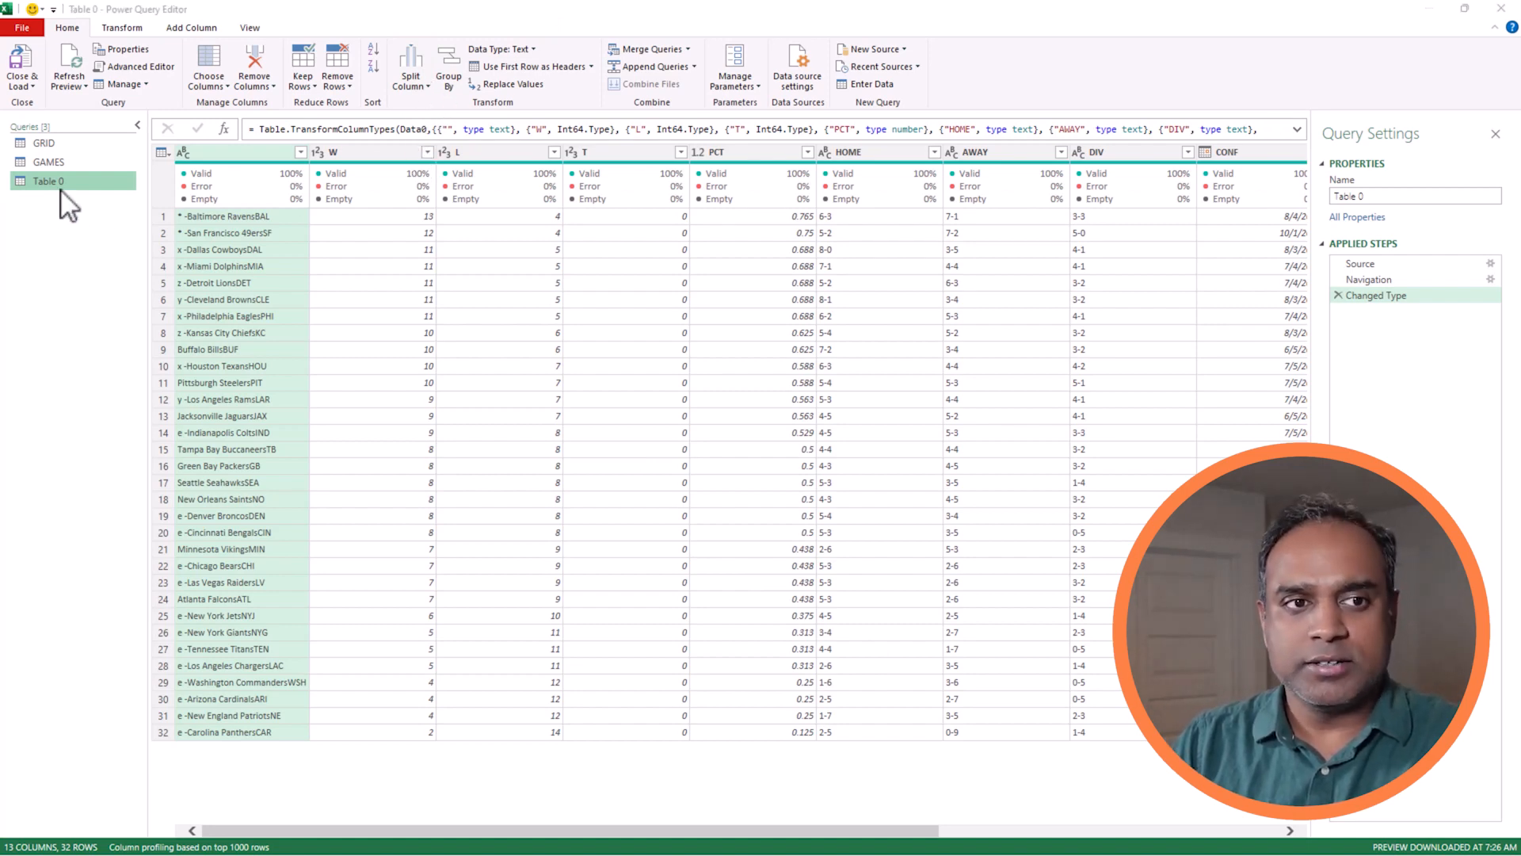
# Rename the Table 0 query as STANDINGS
pyautogui.click(1344, 197)
pyautogui.write('STANDINGS')
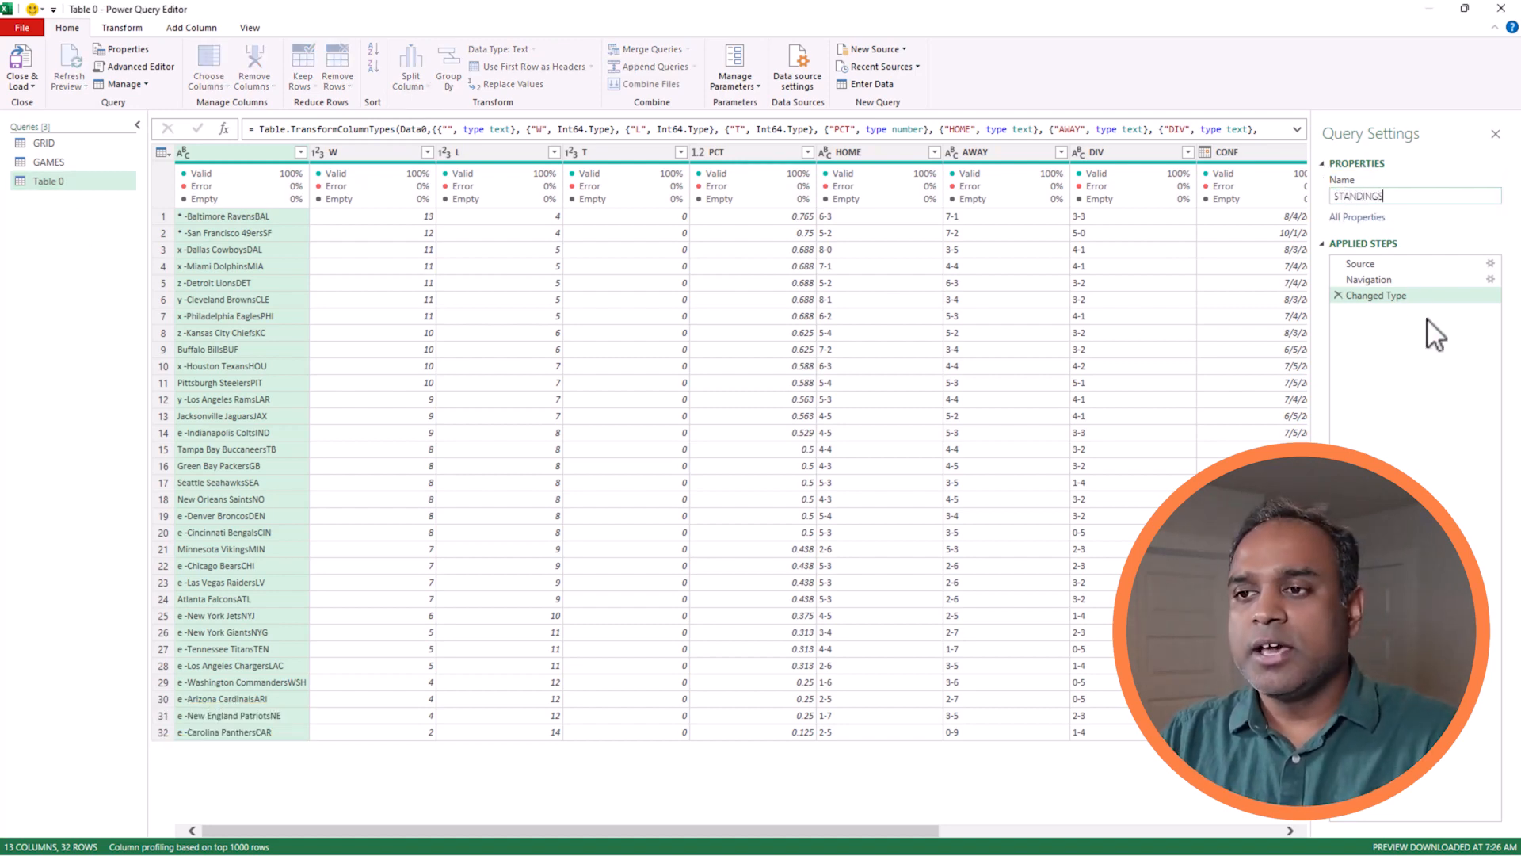
pyautogui.press('Return')
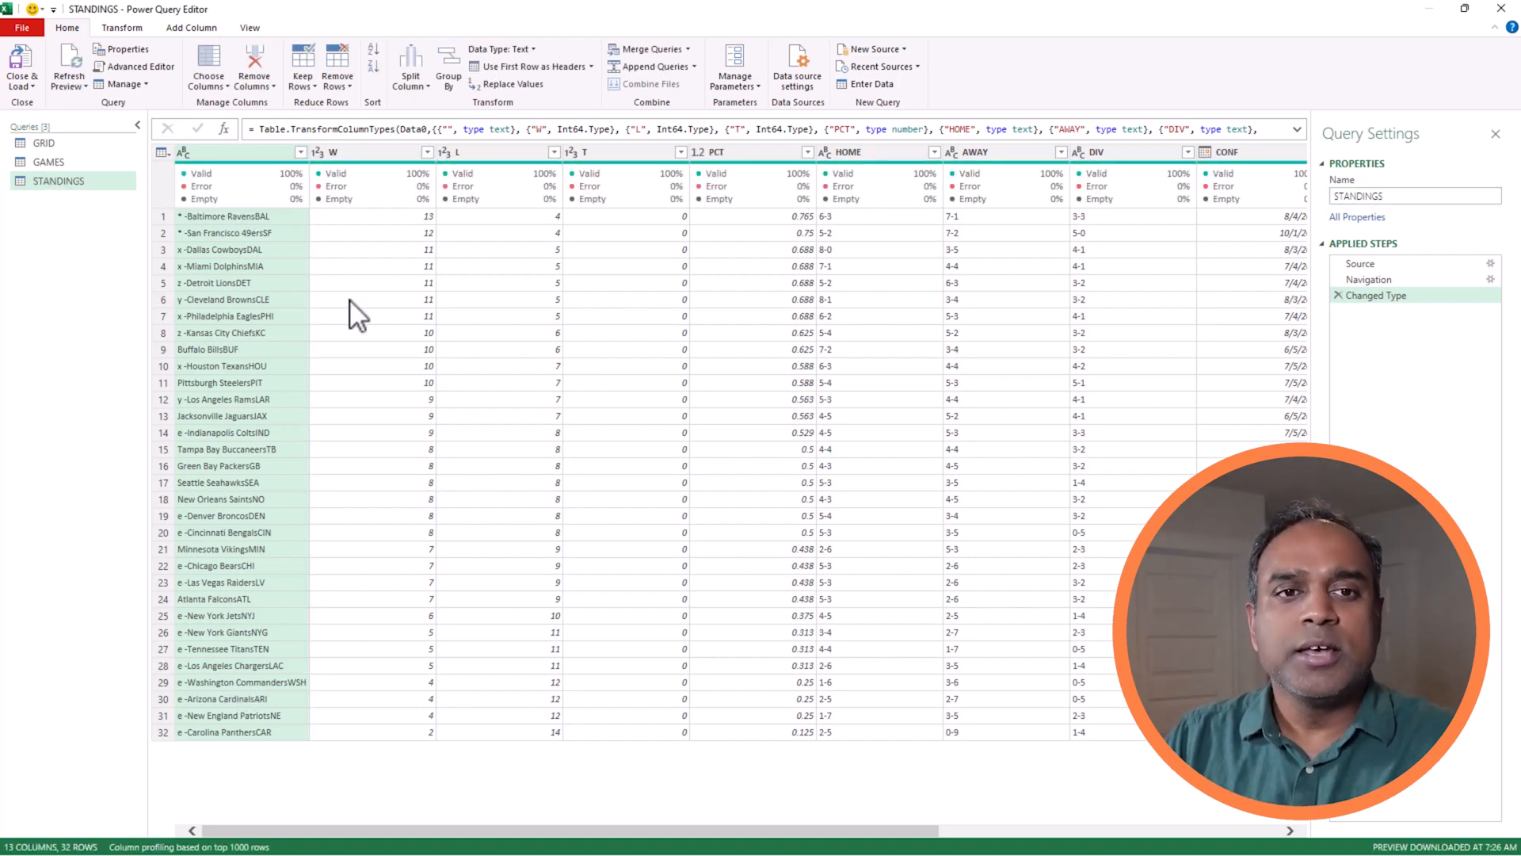
# Examine the standings columns, including losses, ties, PCT, HOME, CONF and the unnamed team column, for their contents and data types
pyautogui.click(388, 150)
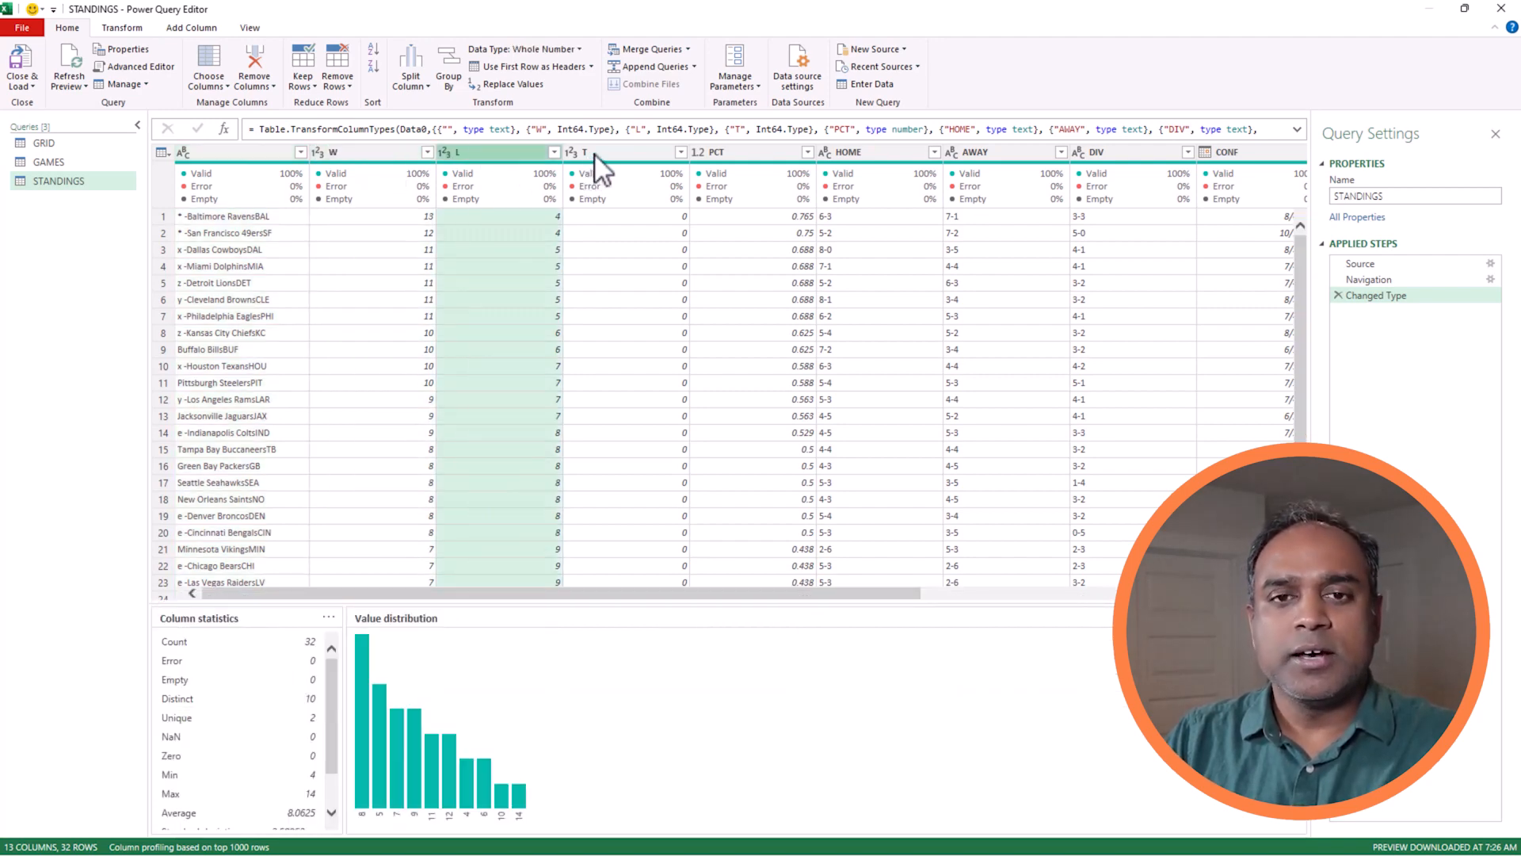
pyautogui.click(595, 154)
pyautogui.click(709, 154)
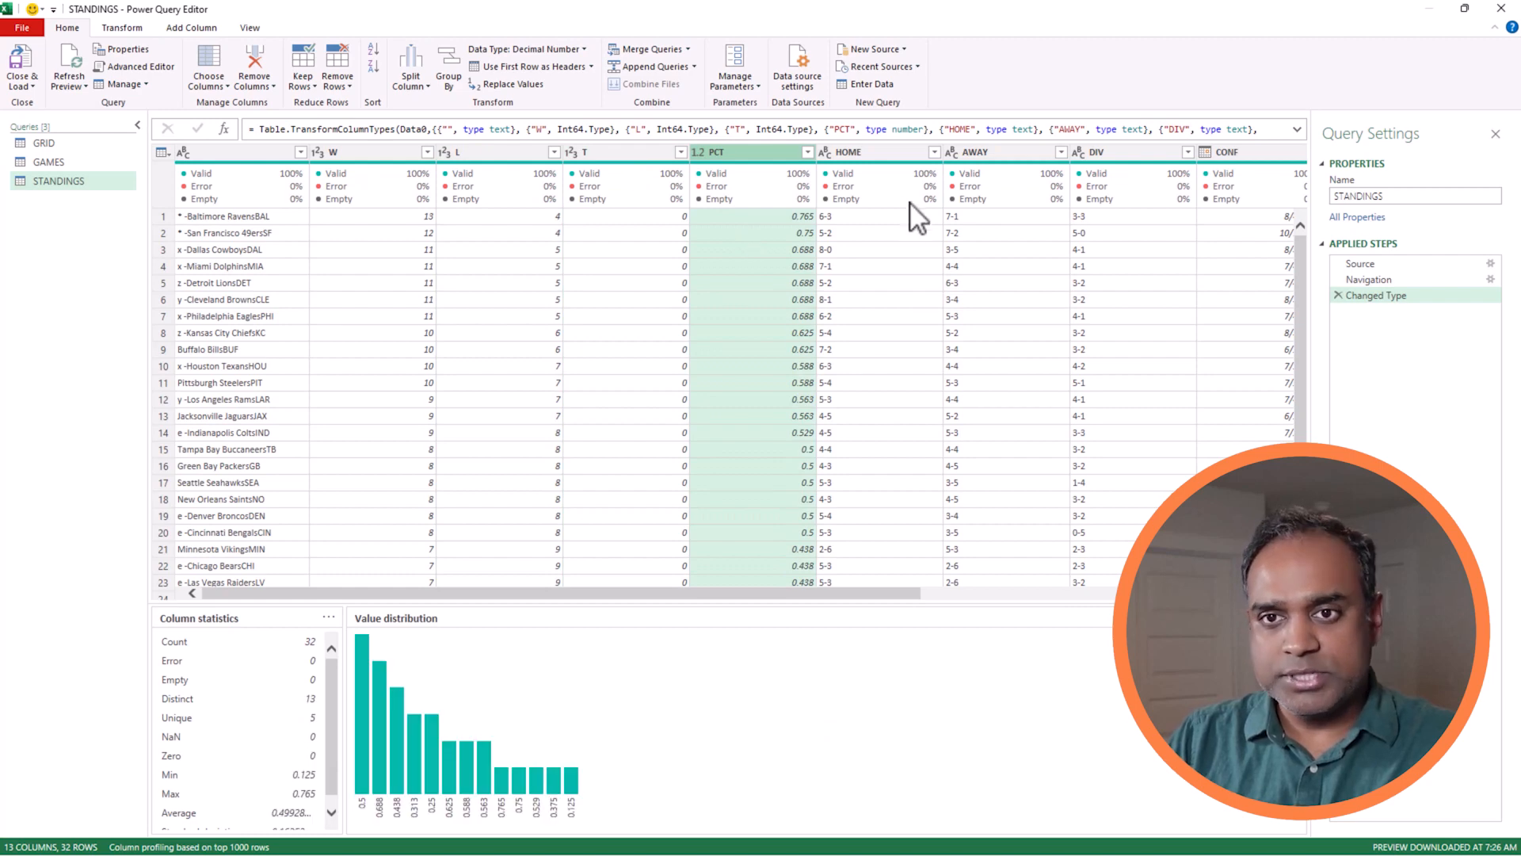
pyautogui.click(895, 152)
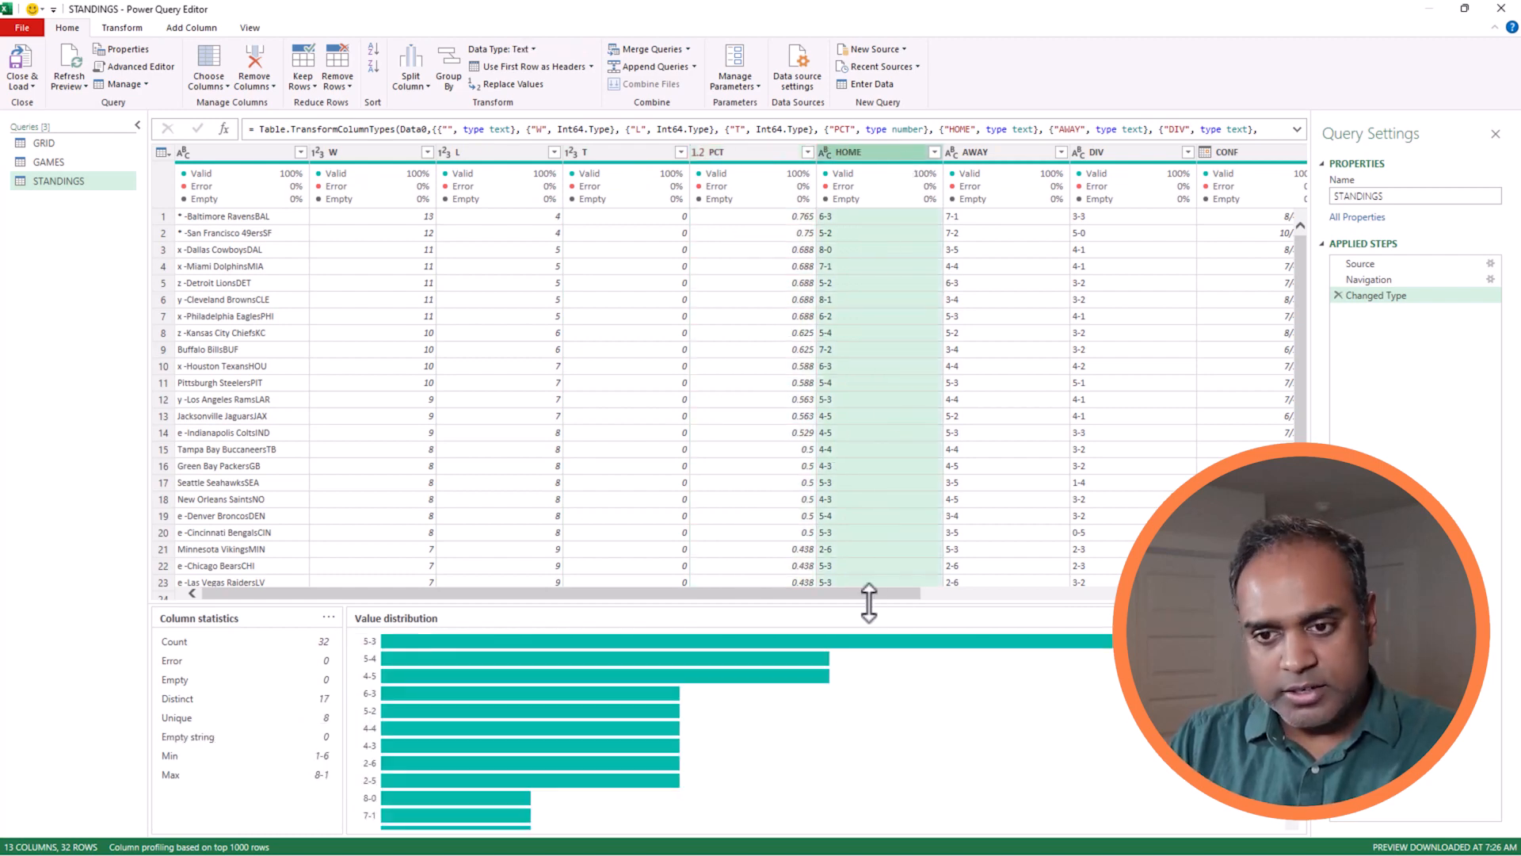
pyautogui.moveTo(899, 594); pyautogui.dragTo(1124, 594)
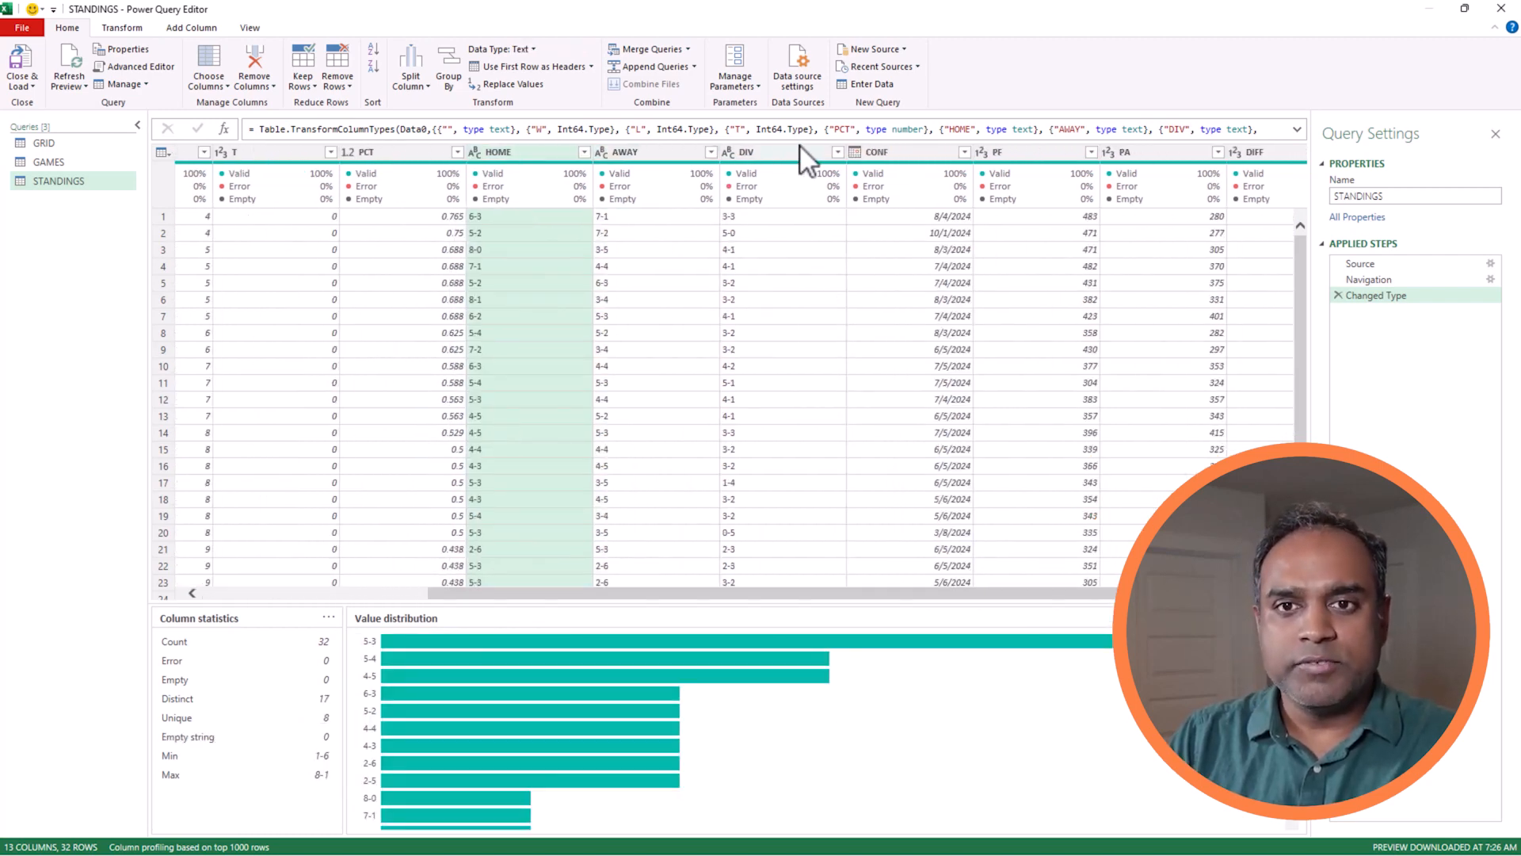
pyautogui.moveTo(1129, 593); pyautogui.dragTo(549, 594)
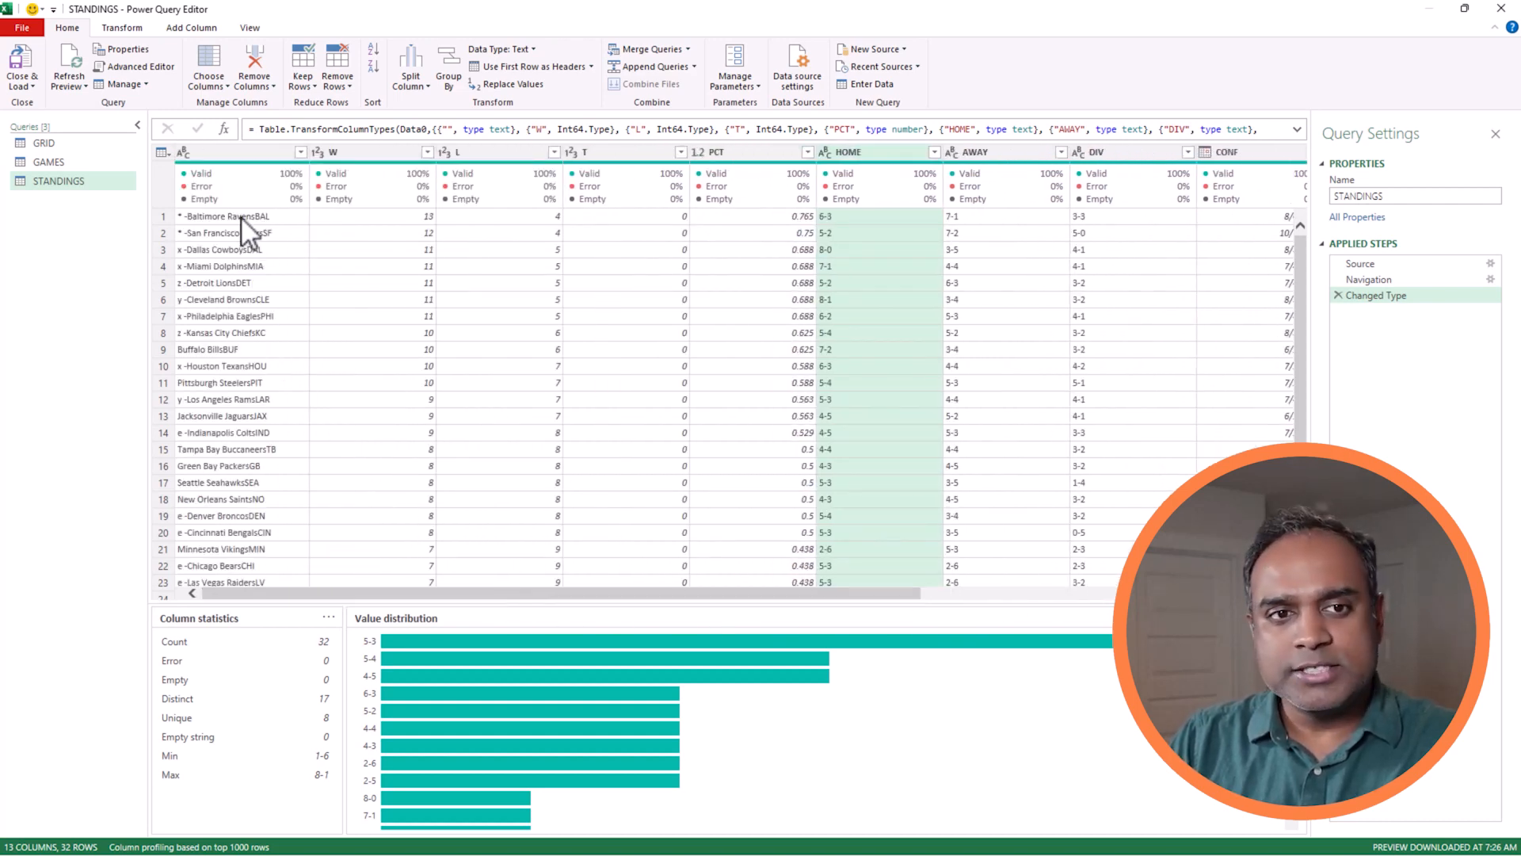
pyautogui.click(229, 150)
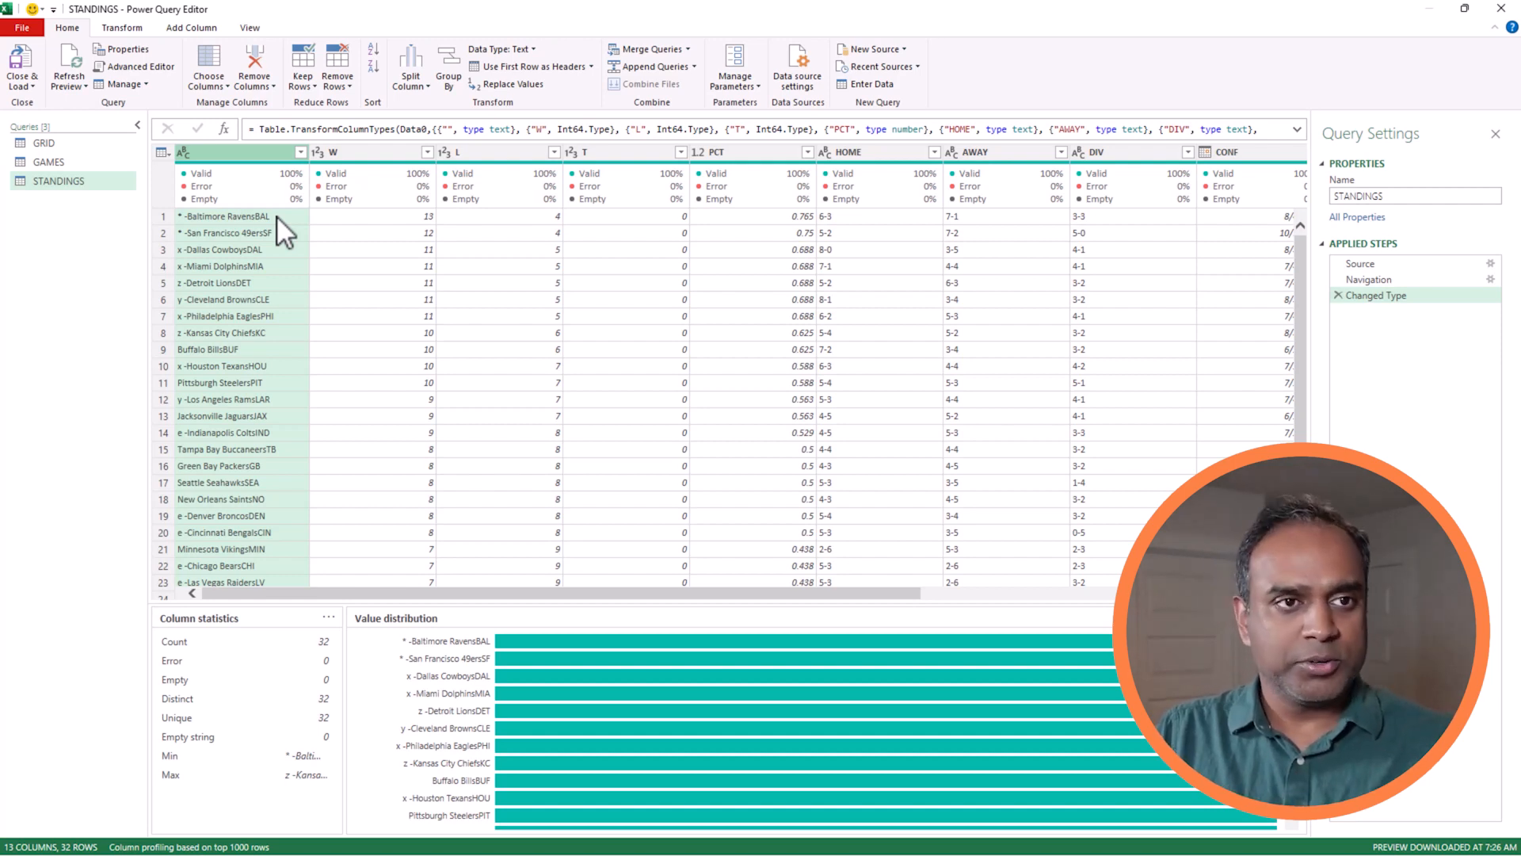
# Close the query editor and load the STANDINGS query into the workbook
pyautogui.click(24, 84)
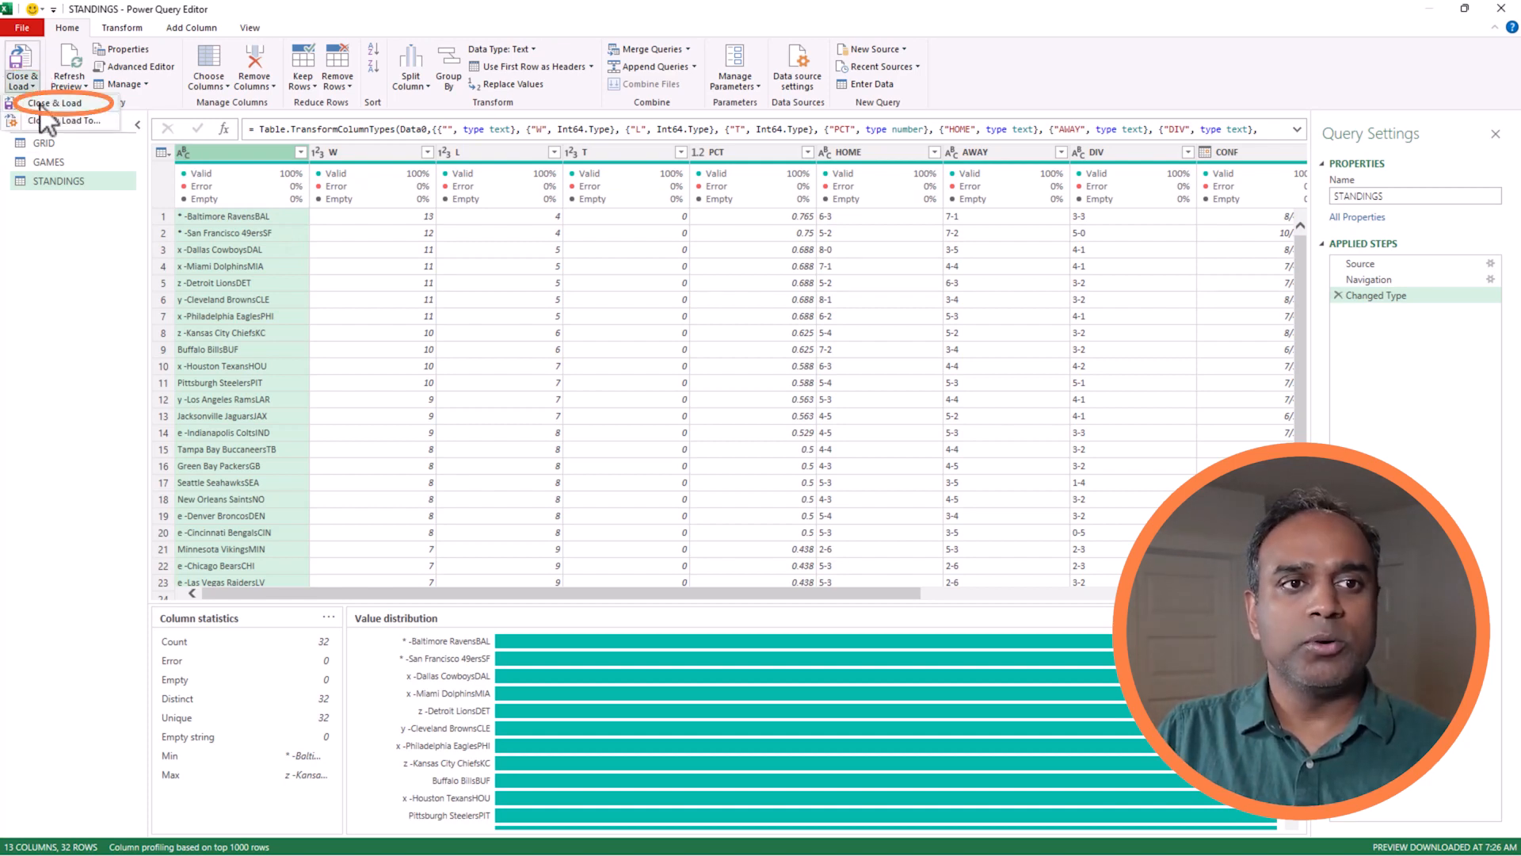
pyautogui.click(42, 104)
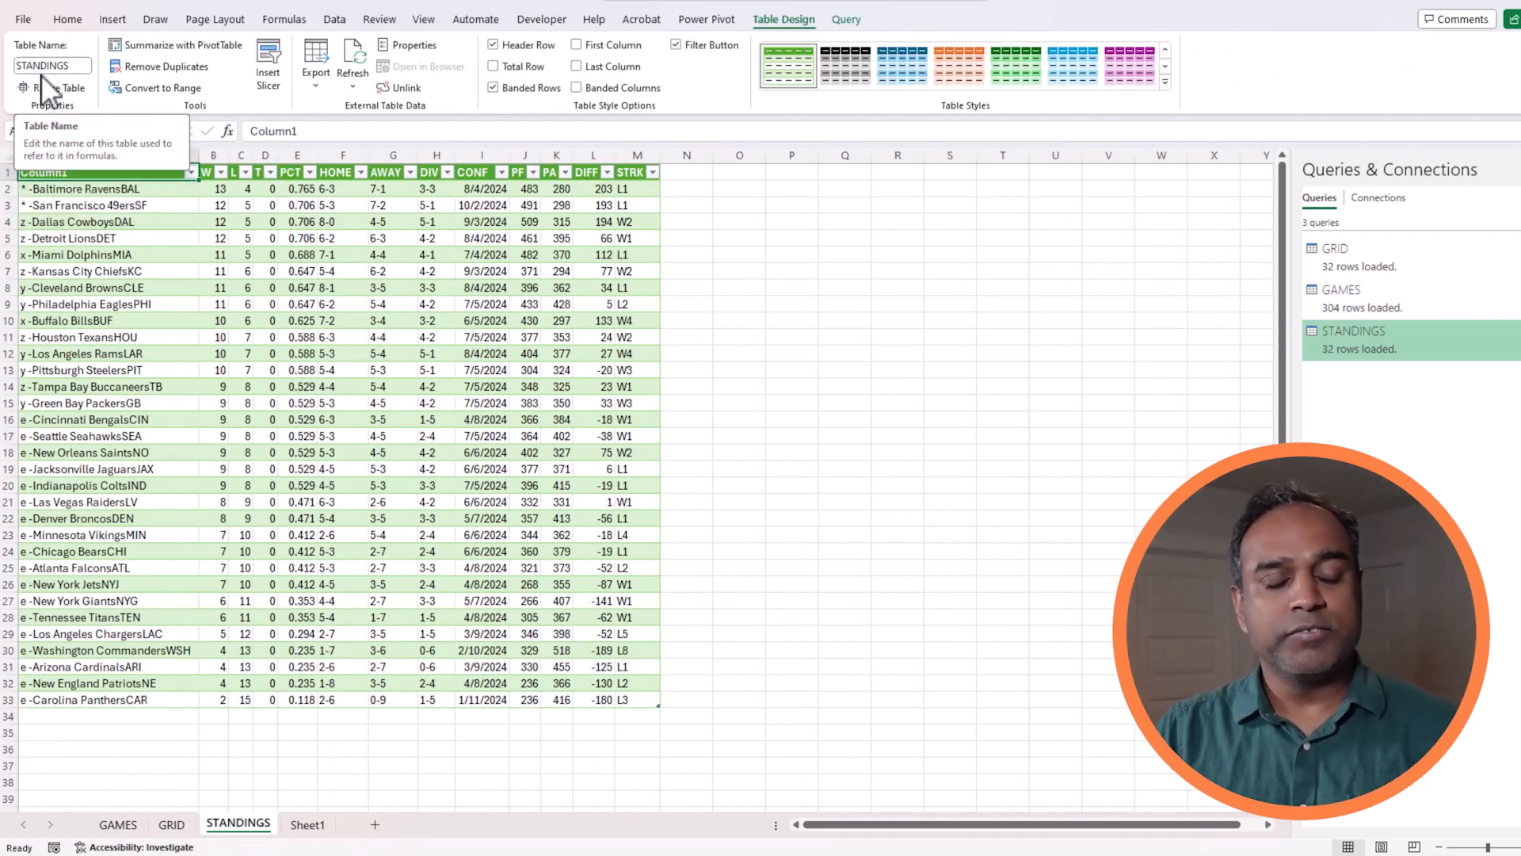
# Examine the prefixes and team abbreviations in Column1 of the loaded standings table
pyautogui.click(129, 336)
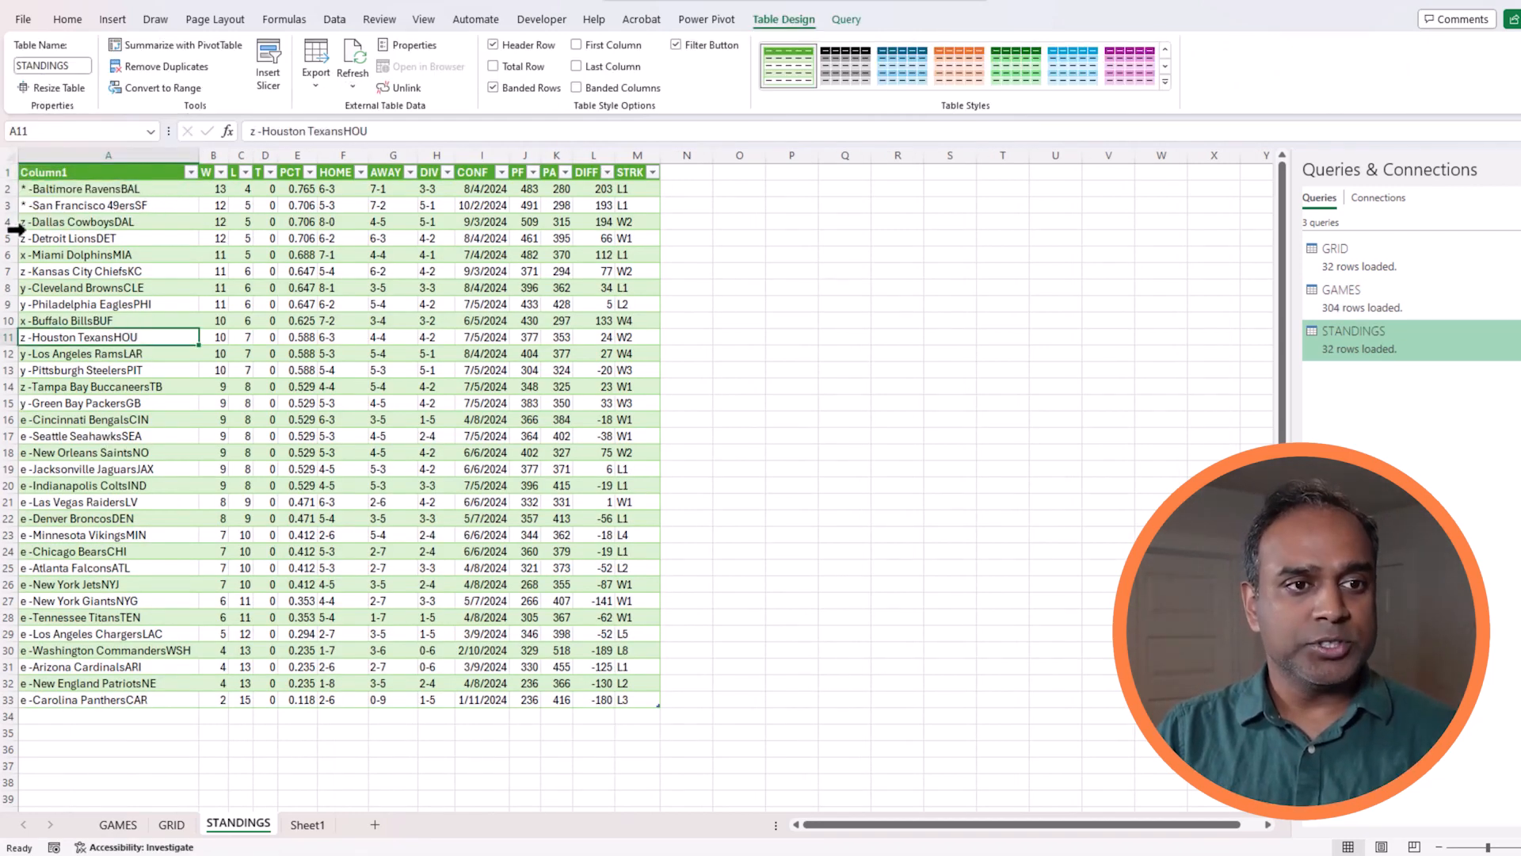
pyautogui.click(16, 223)
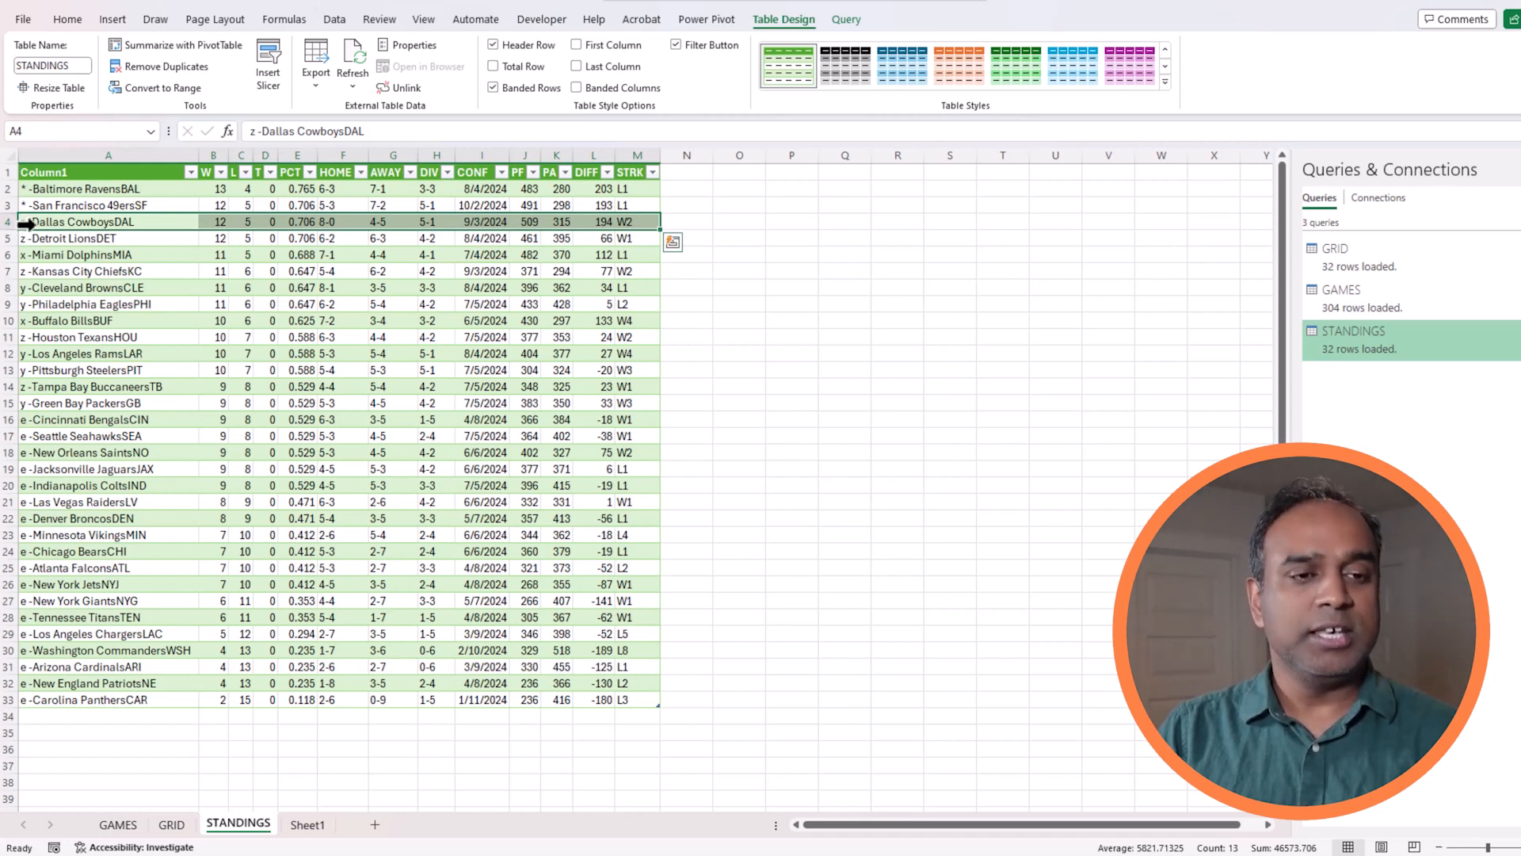
pyautogui.click(40, 238)
pyautogui.click(42, 254)
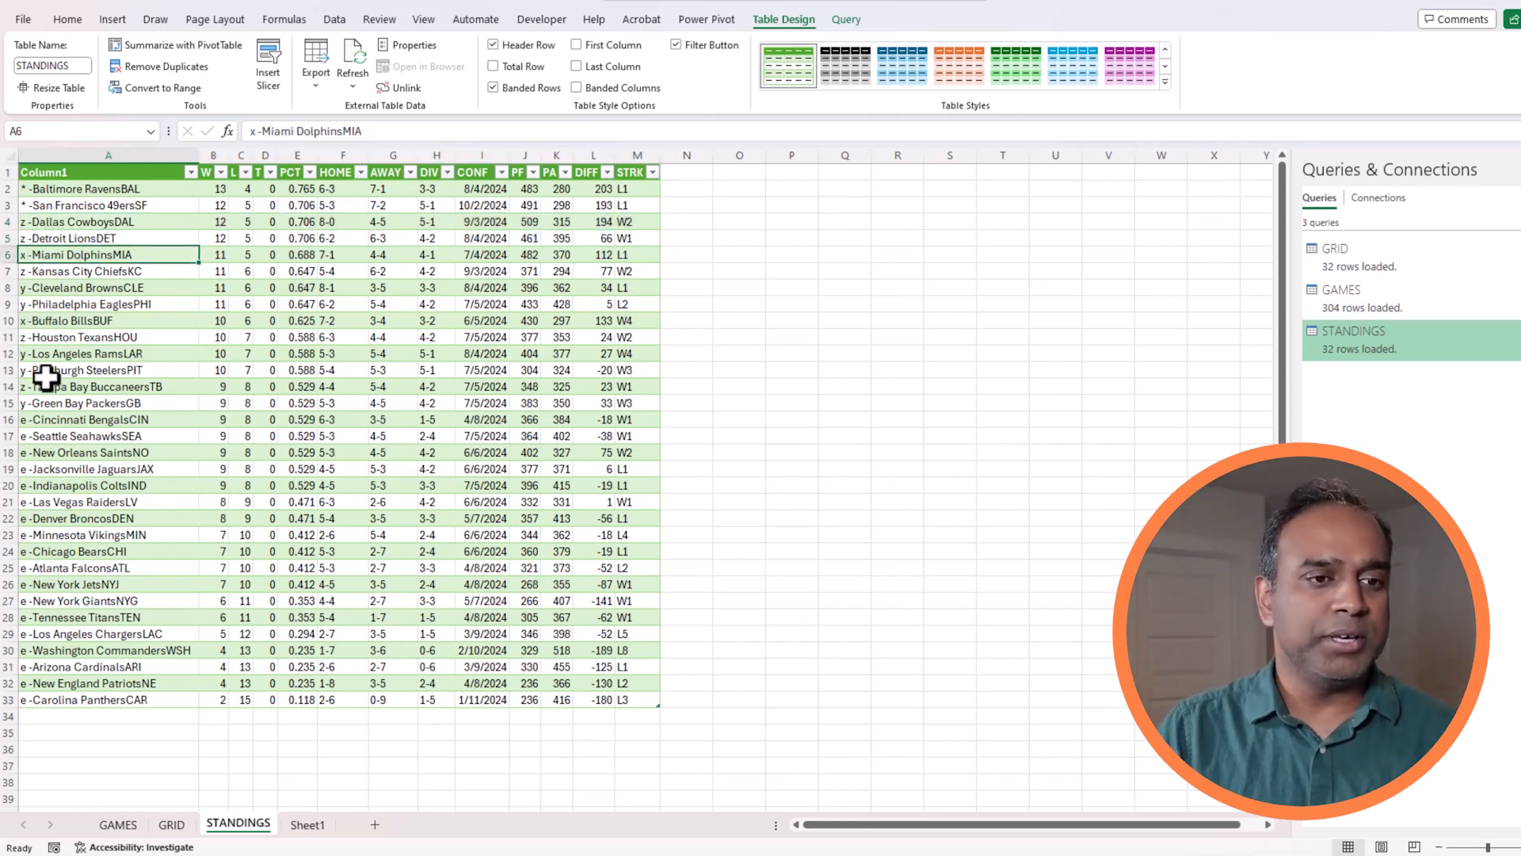
pyautogui.click(37, 652)
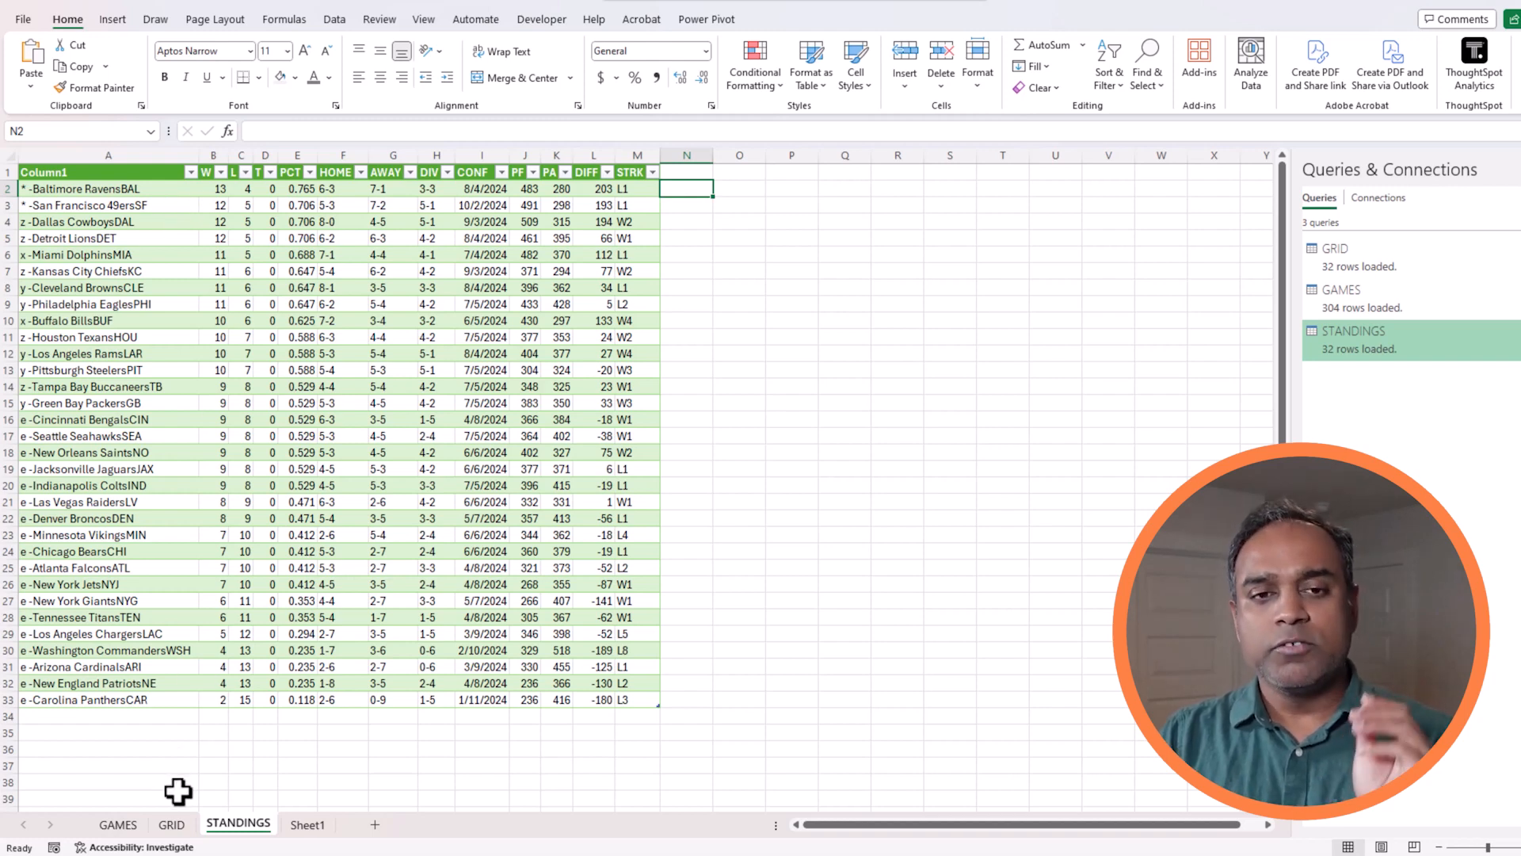
# Check how teams are abbreviated in the AWAY TEAM column of the GAMES sheet, and view blank Sheet1
pyautogui.click(119, 824)
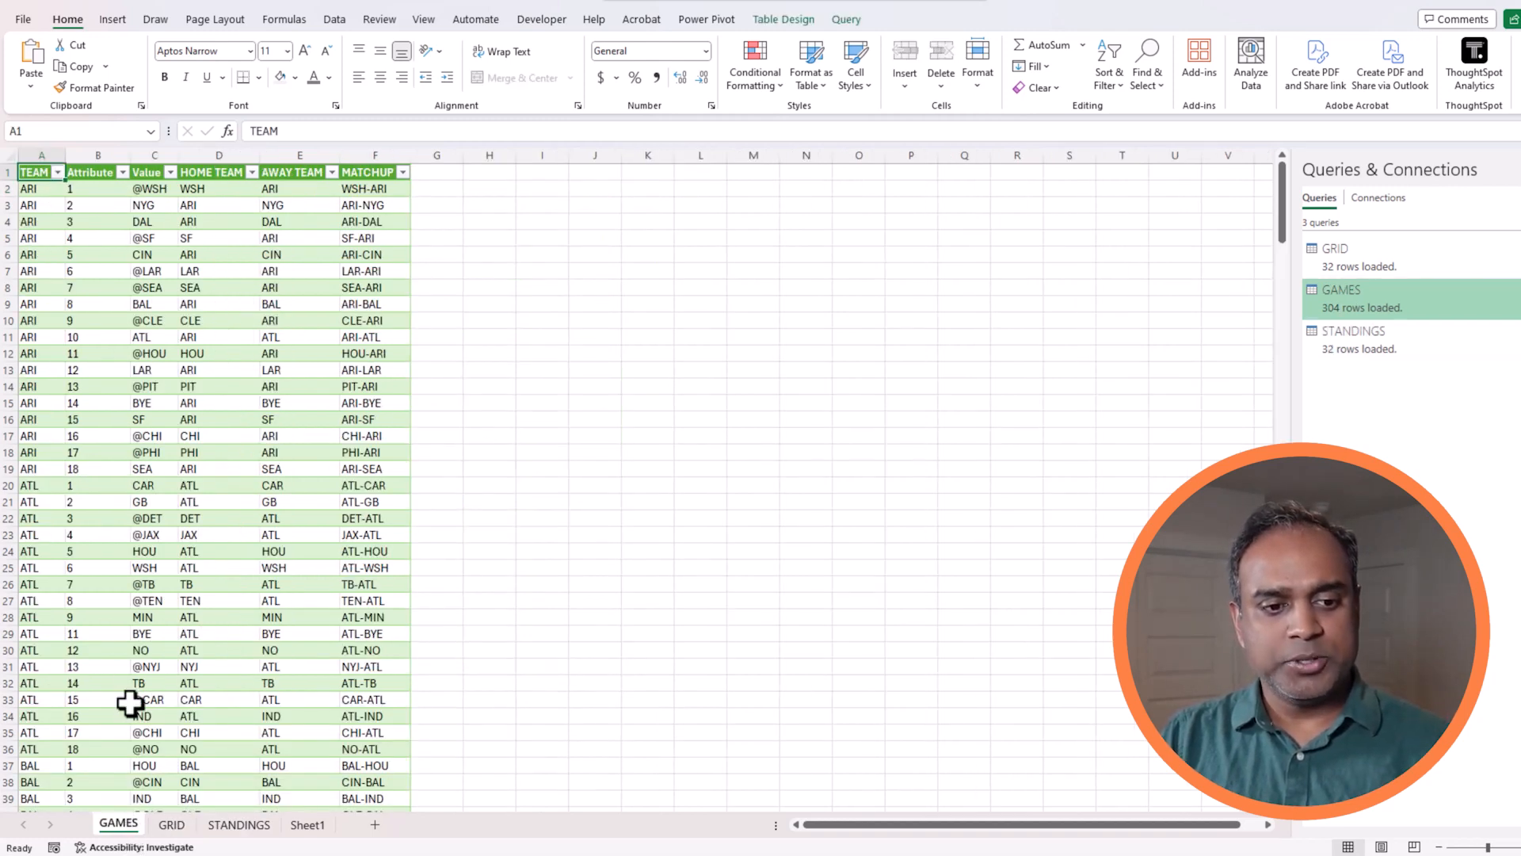
pyautogui.moveTo(279, 208); pyautogui.dragTo(305, 331)
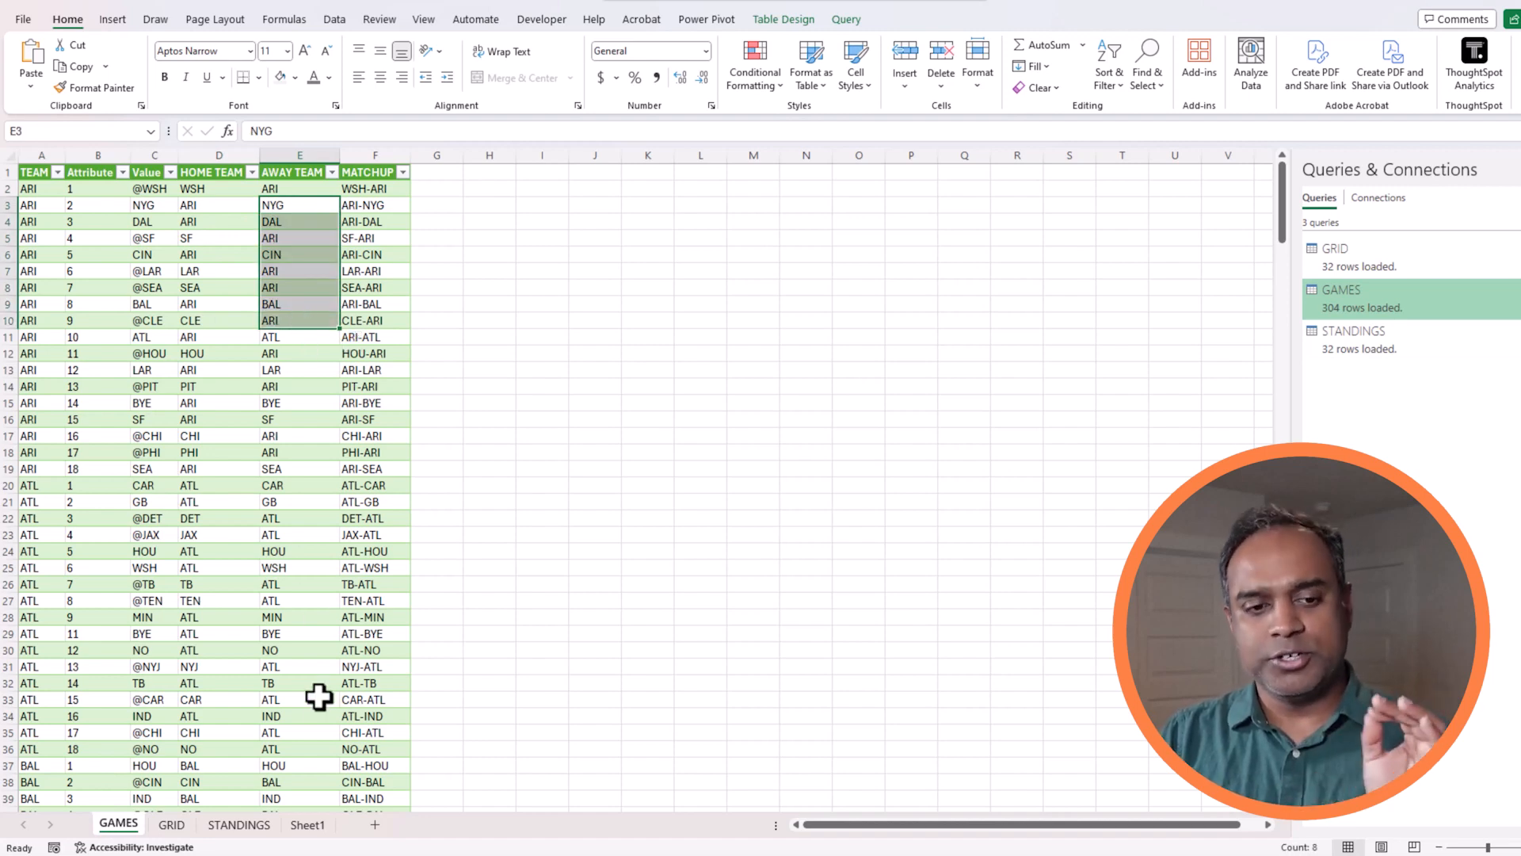
pyautogui.click(308, 824)
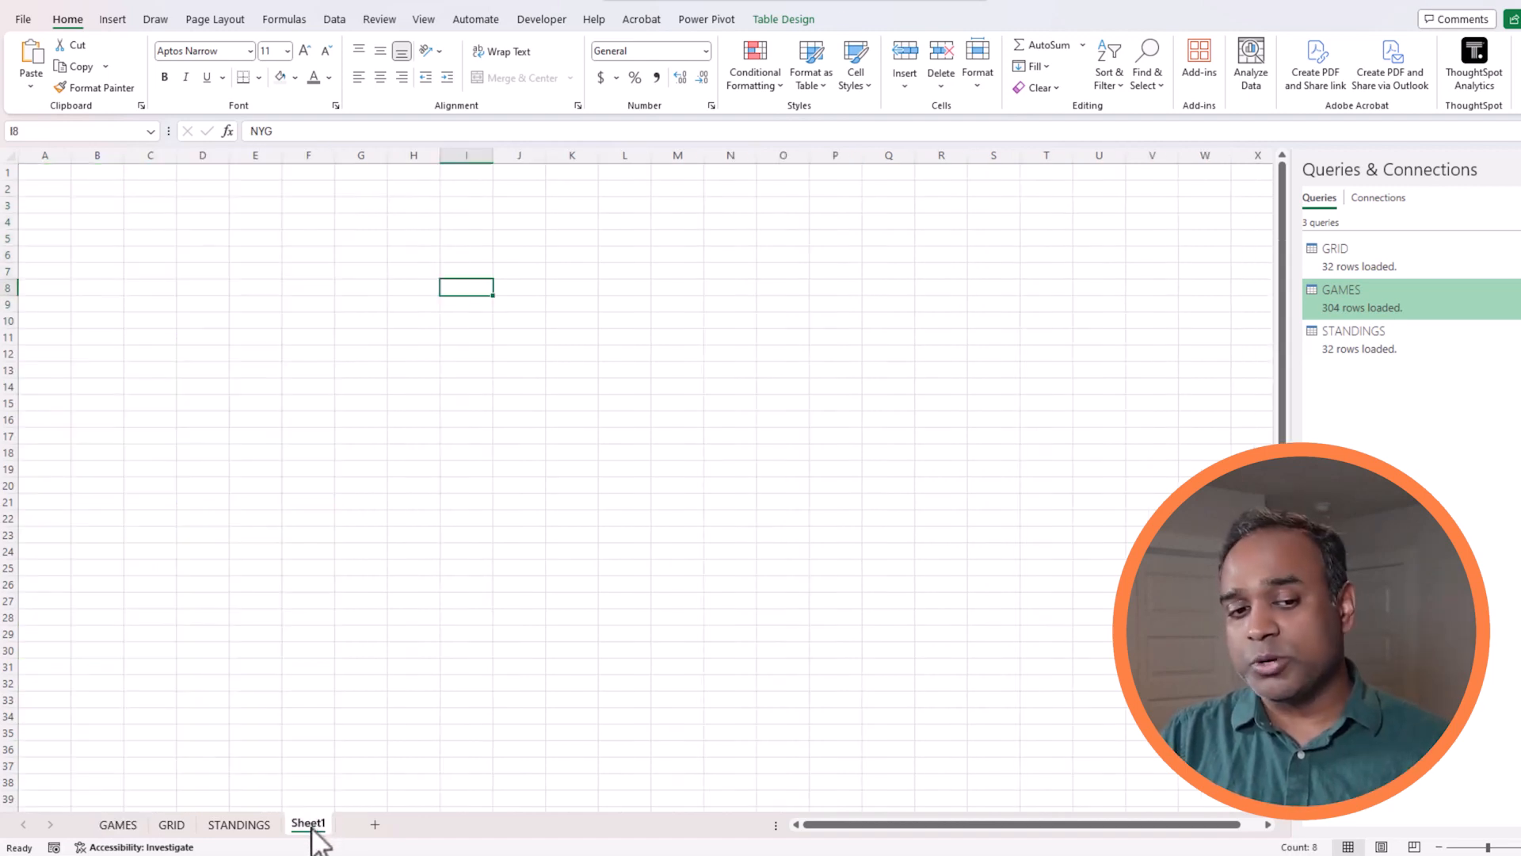
pyautogui.click(249, 825)
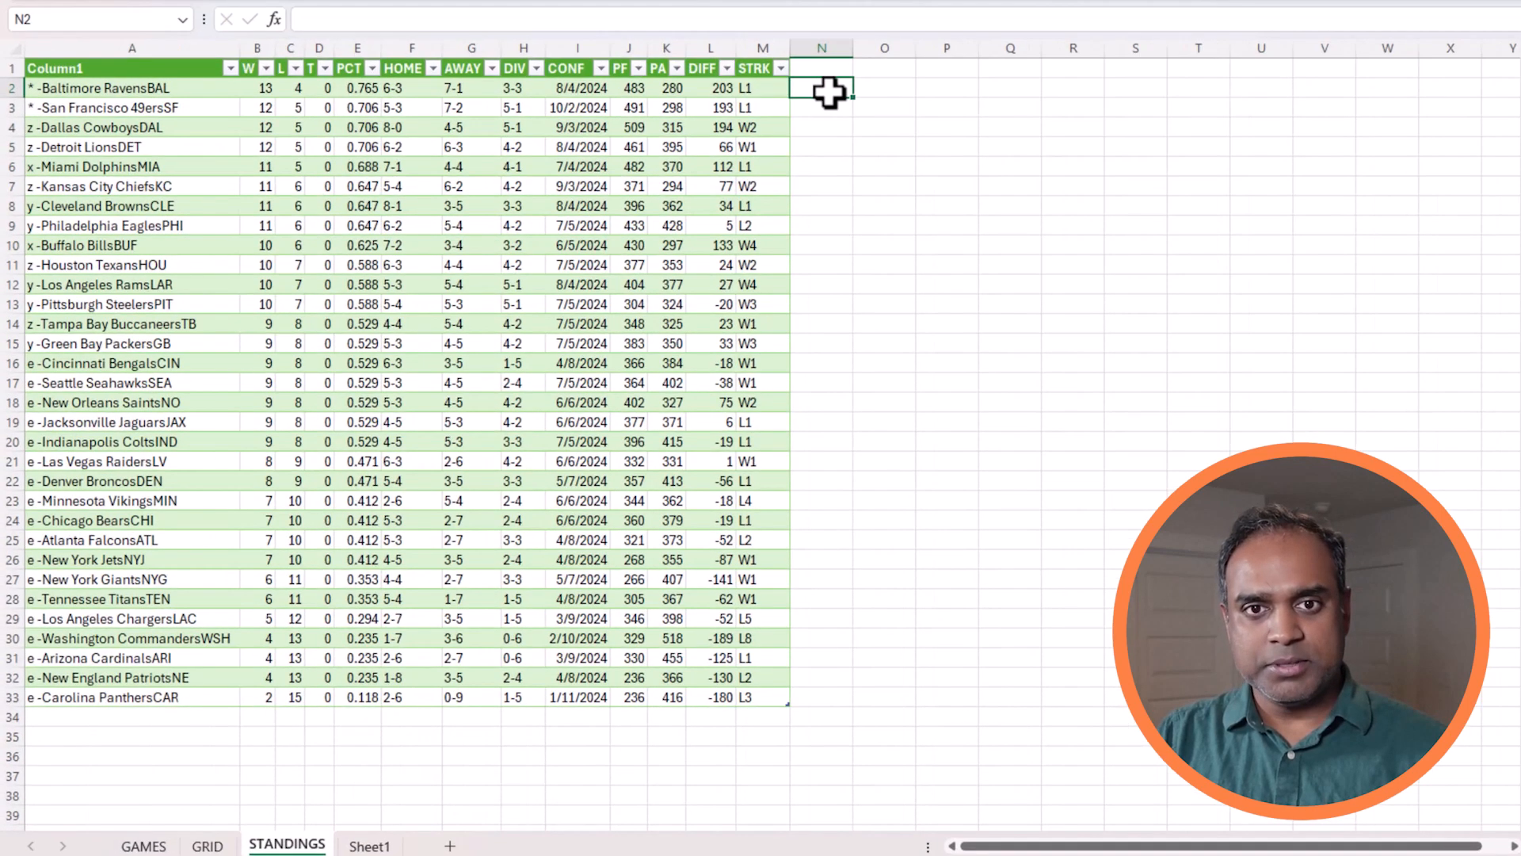
pyautogui.write('=r')
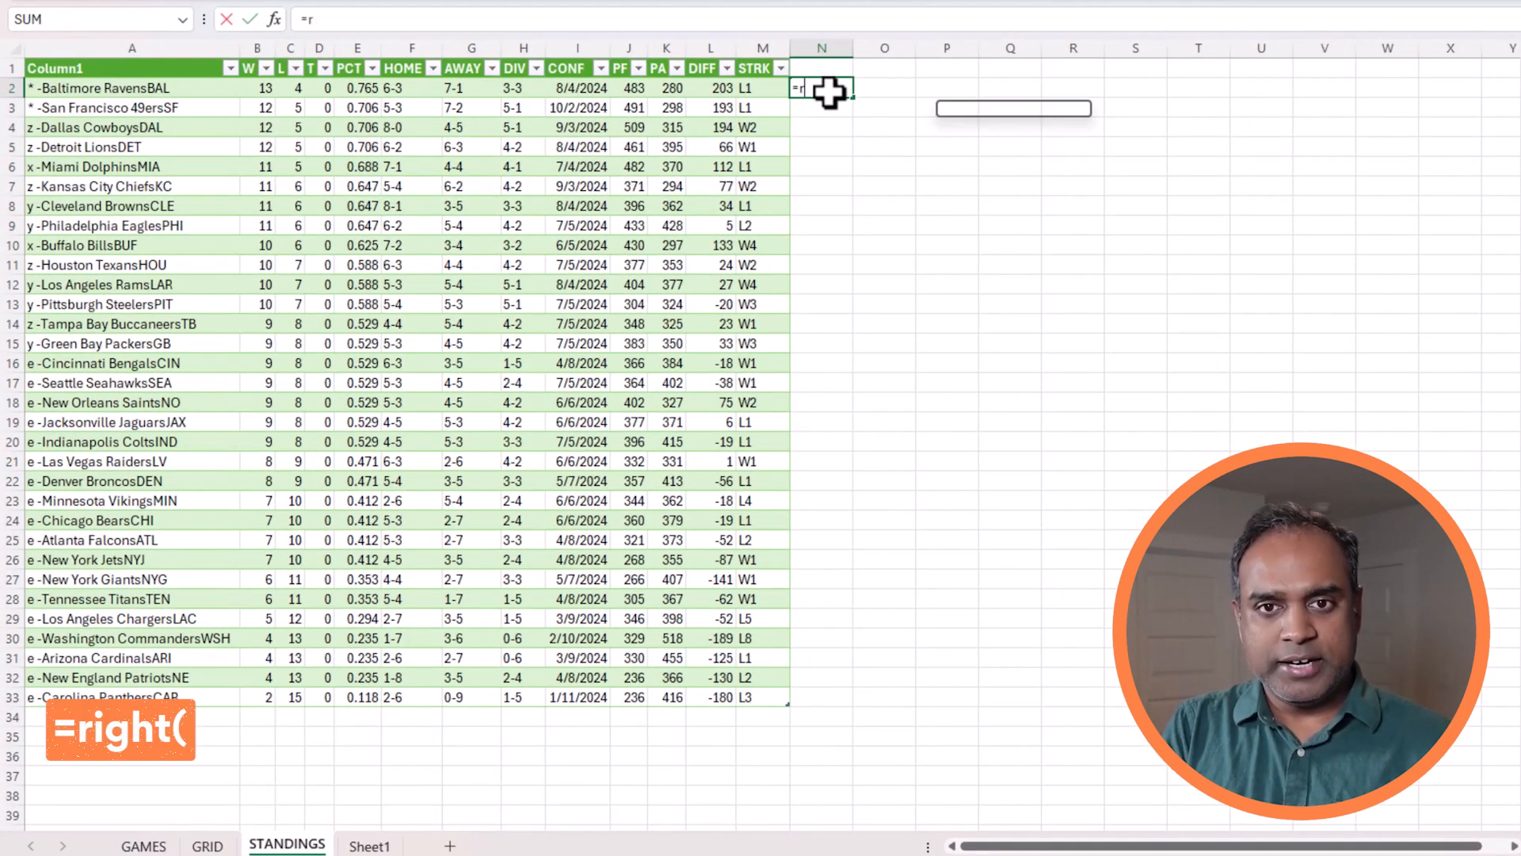
pyautogui.write('ight(')
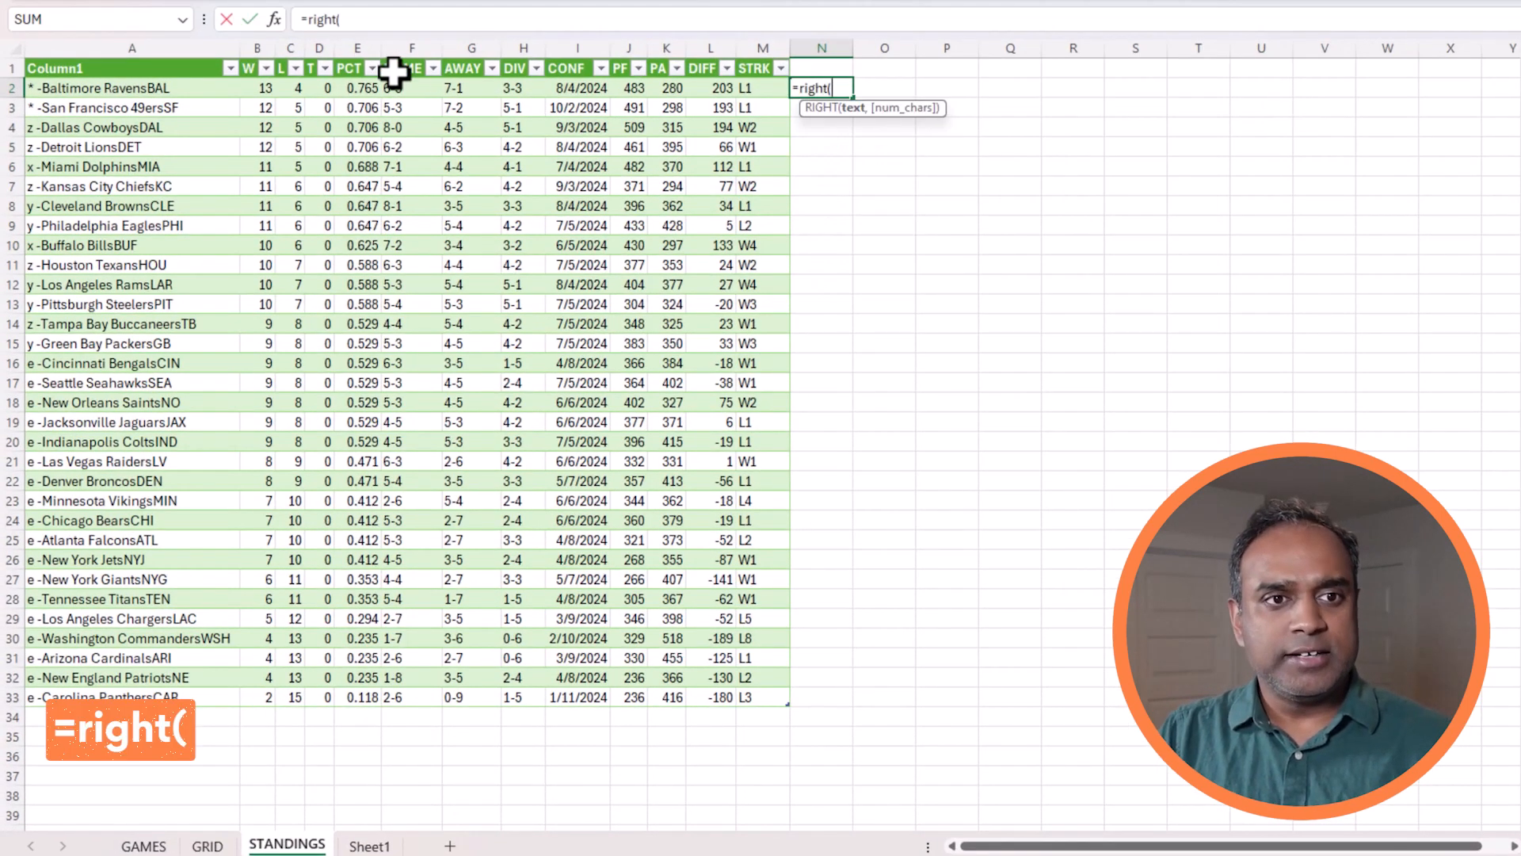
pyautogui.click(228, 86)
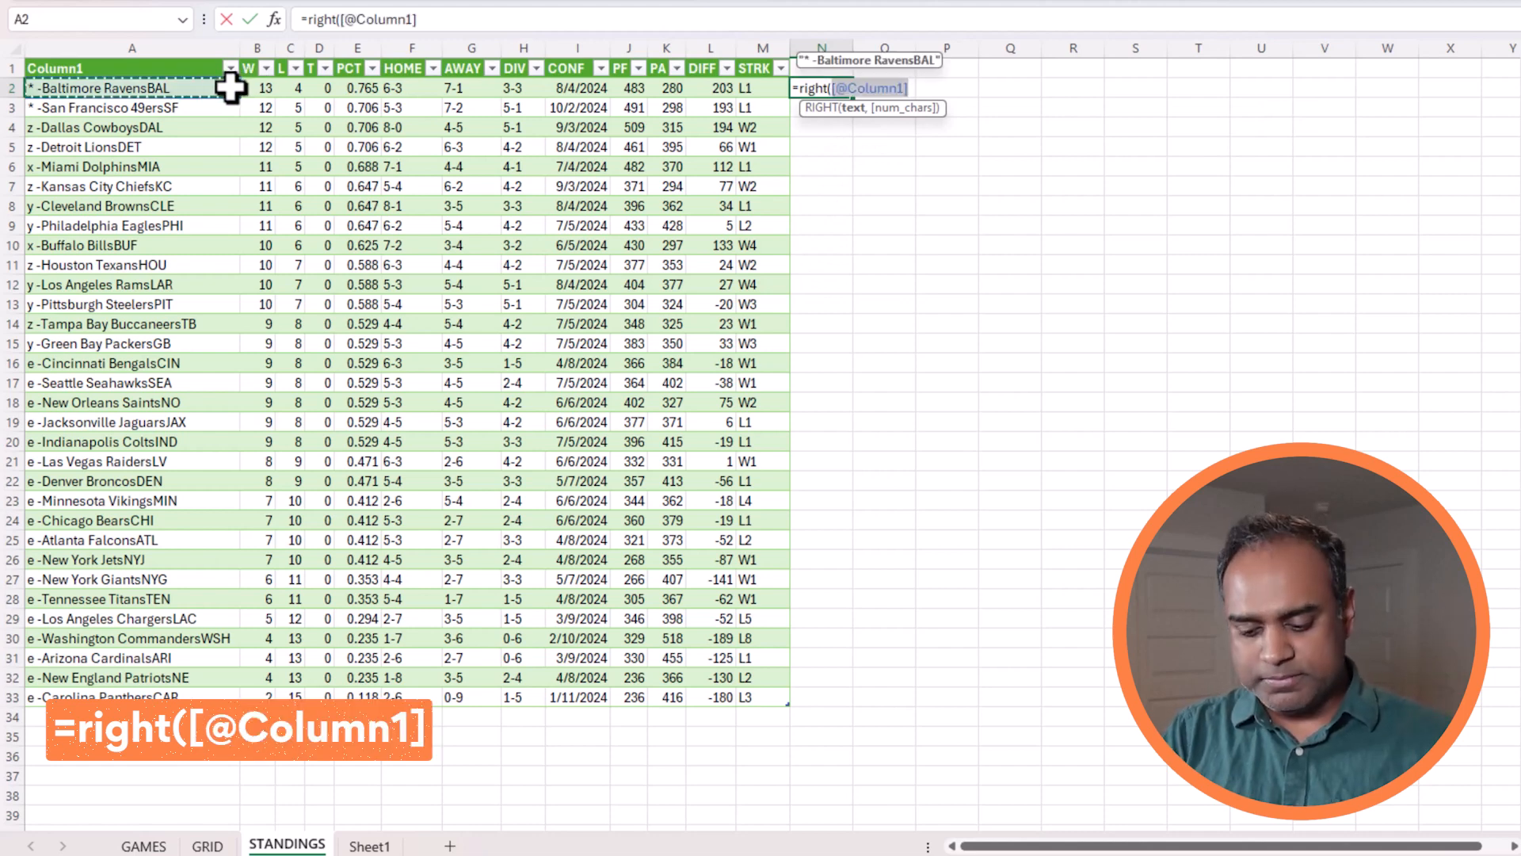
pyautogui.write(',')
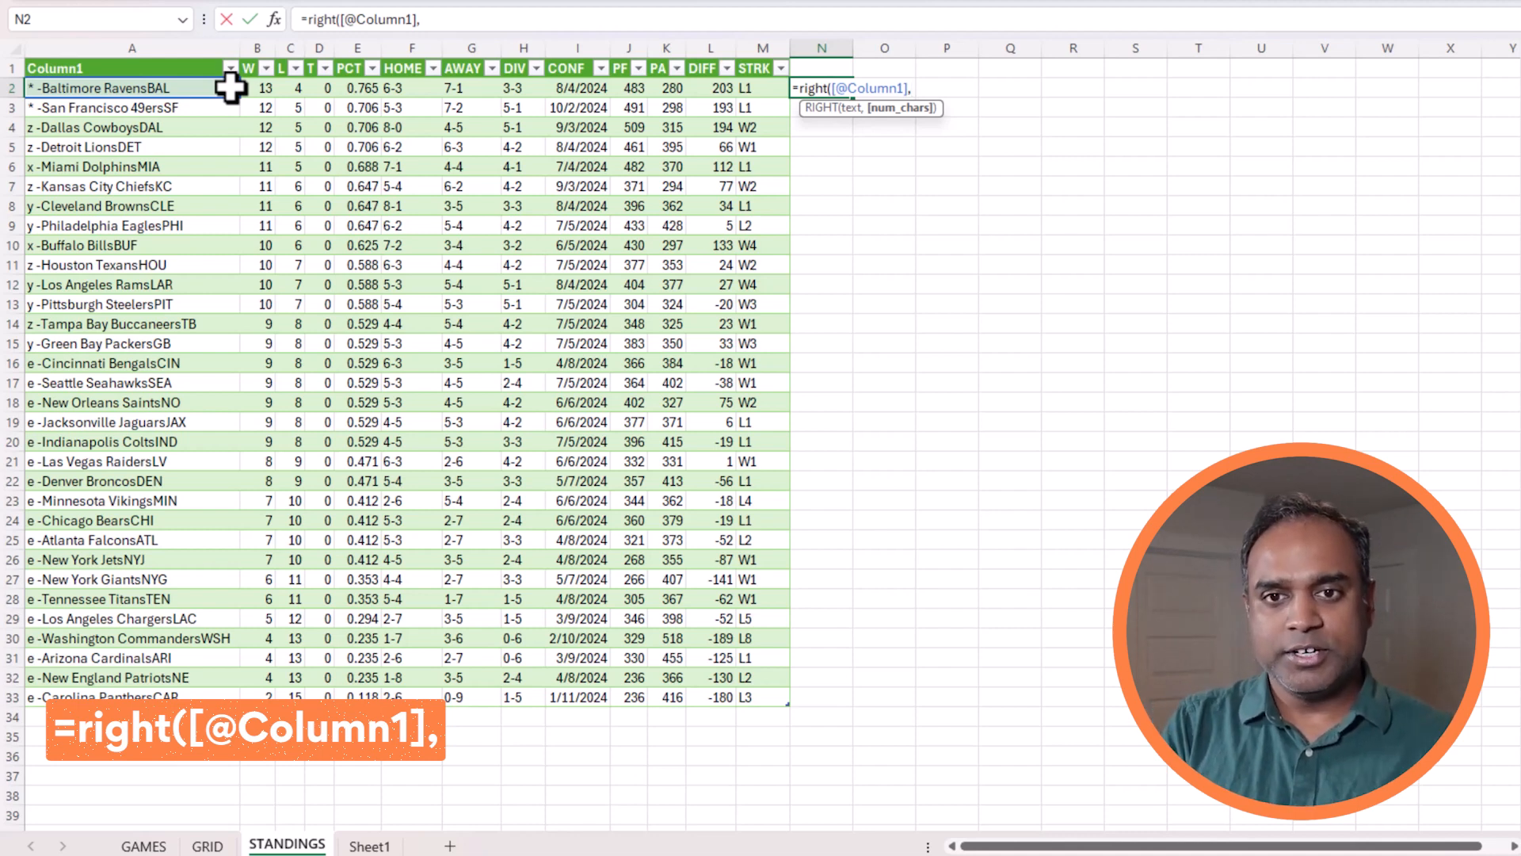
pyautogui.write('3)')
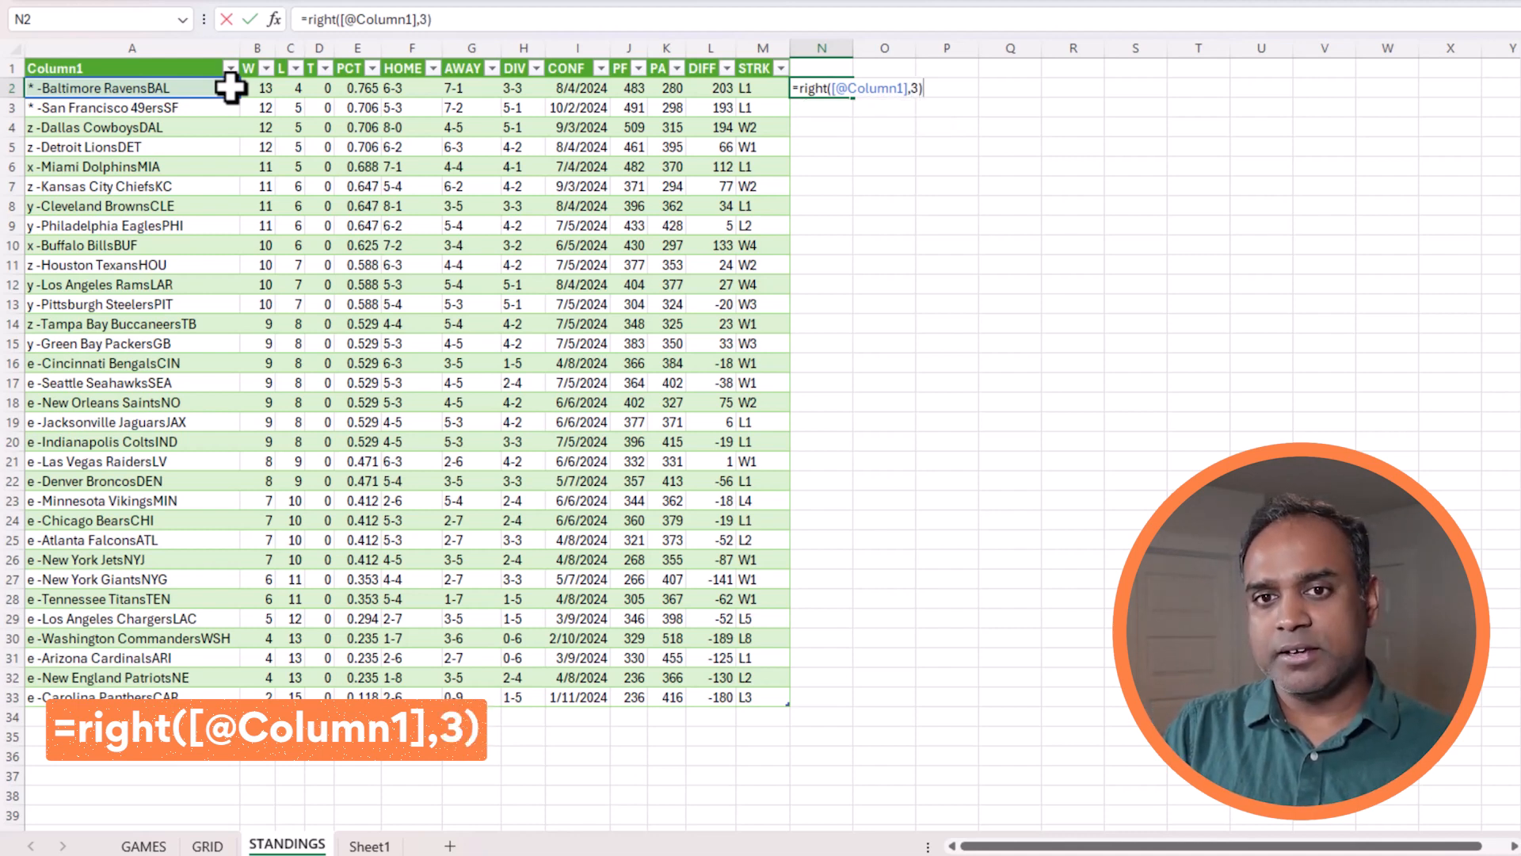
pyautogui.press('Return')
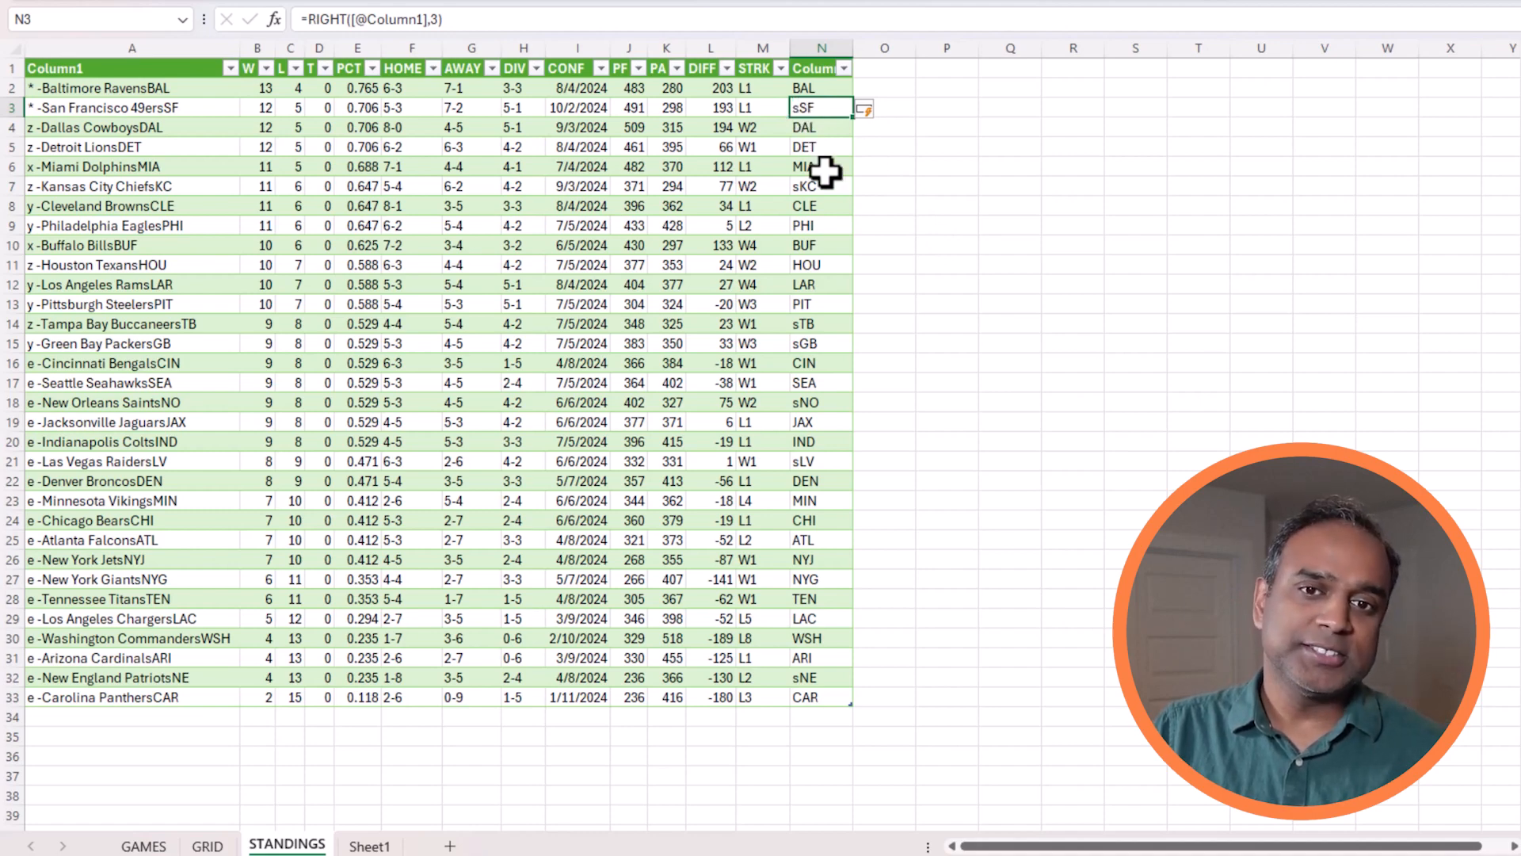
# Examine the distinct team abbreviations in the AWAY TEAM filter list of the GAMES sheet, leaving the column unfiltered
pyautogui.click(206, 843)
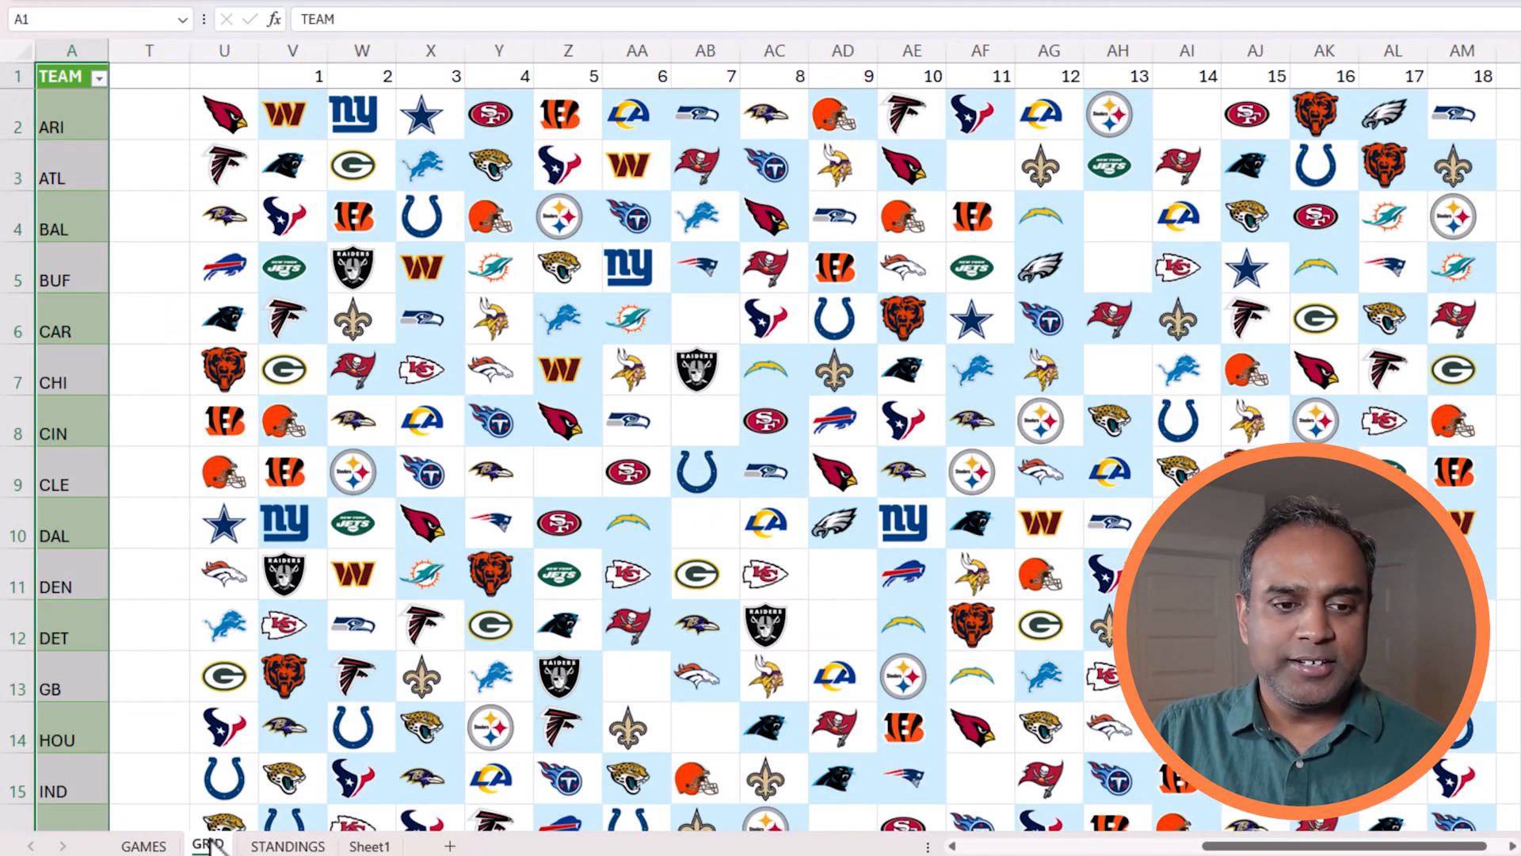
pyautogui.click(150, 846)
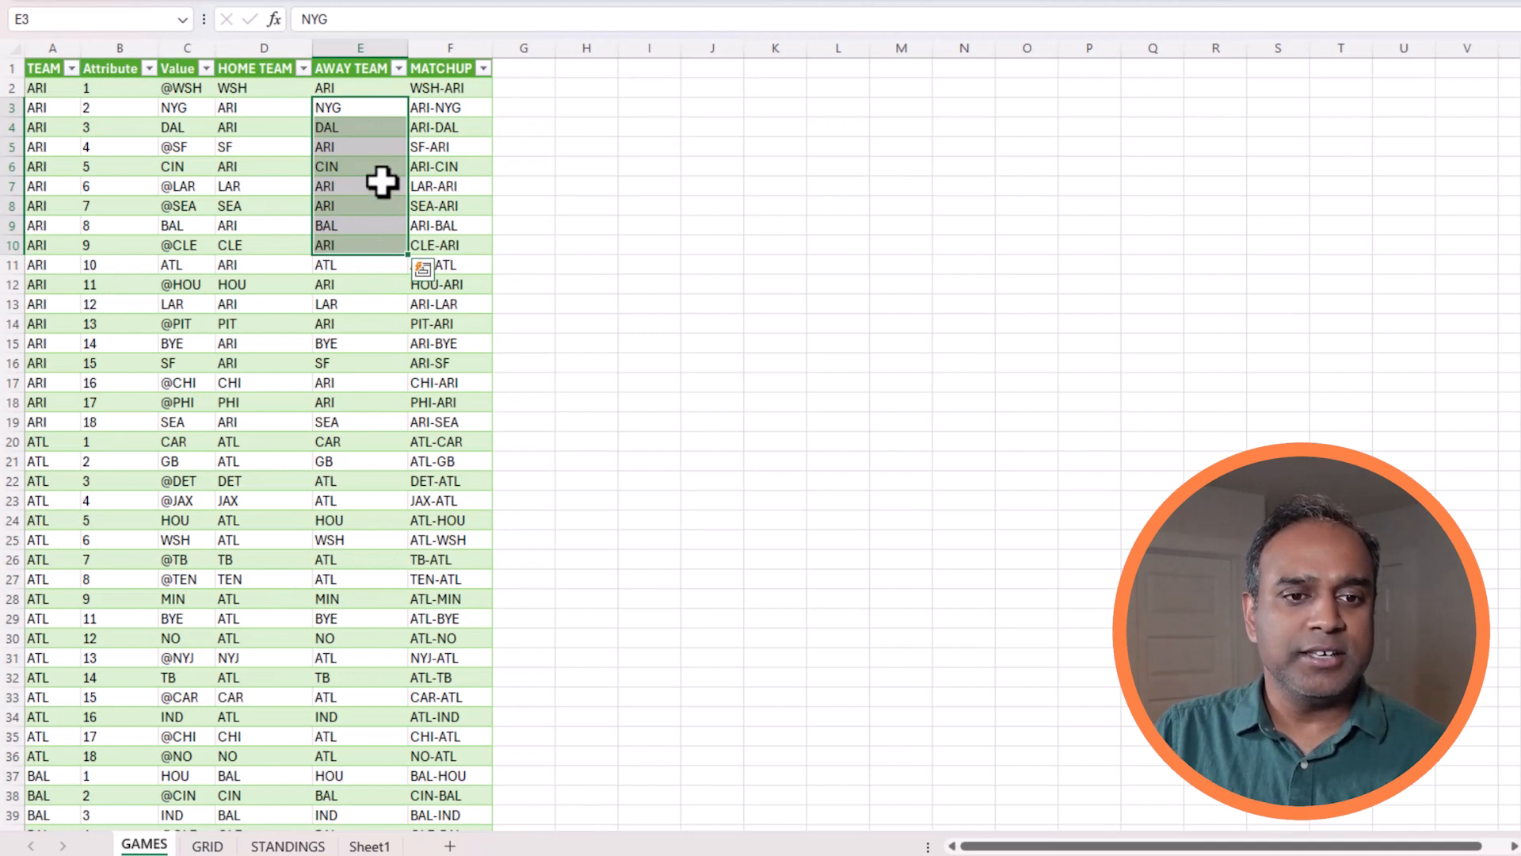
pyautogui.click(353, 364)
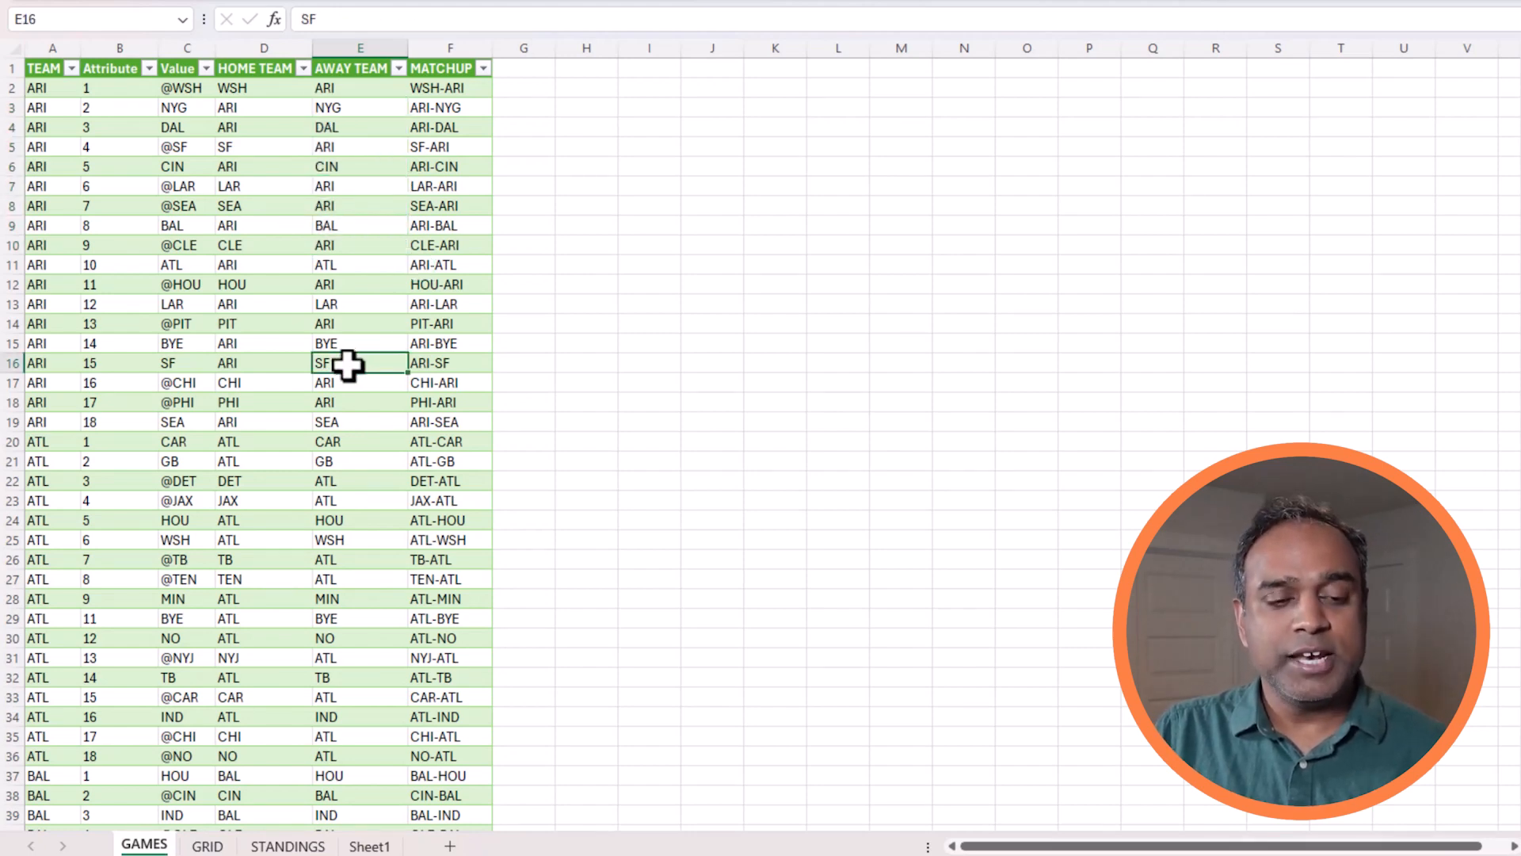
pyautogui.click(398, 69)
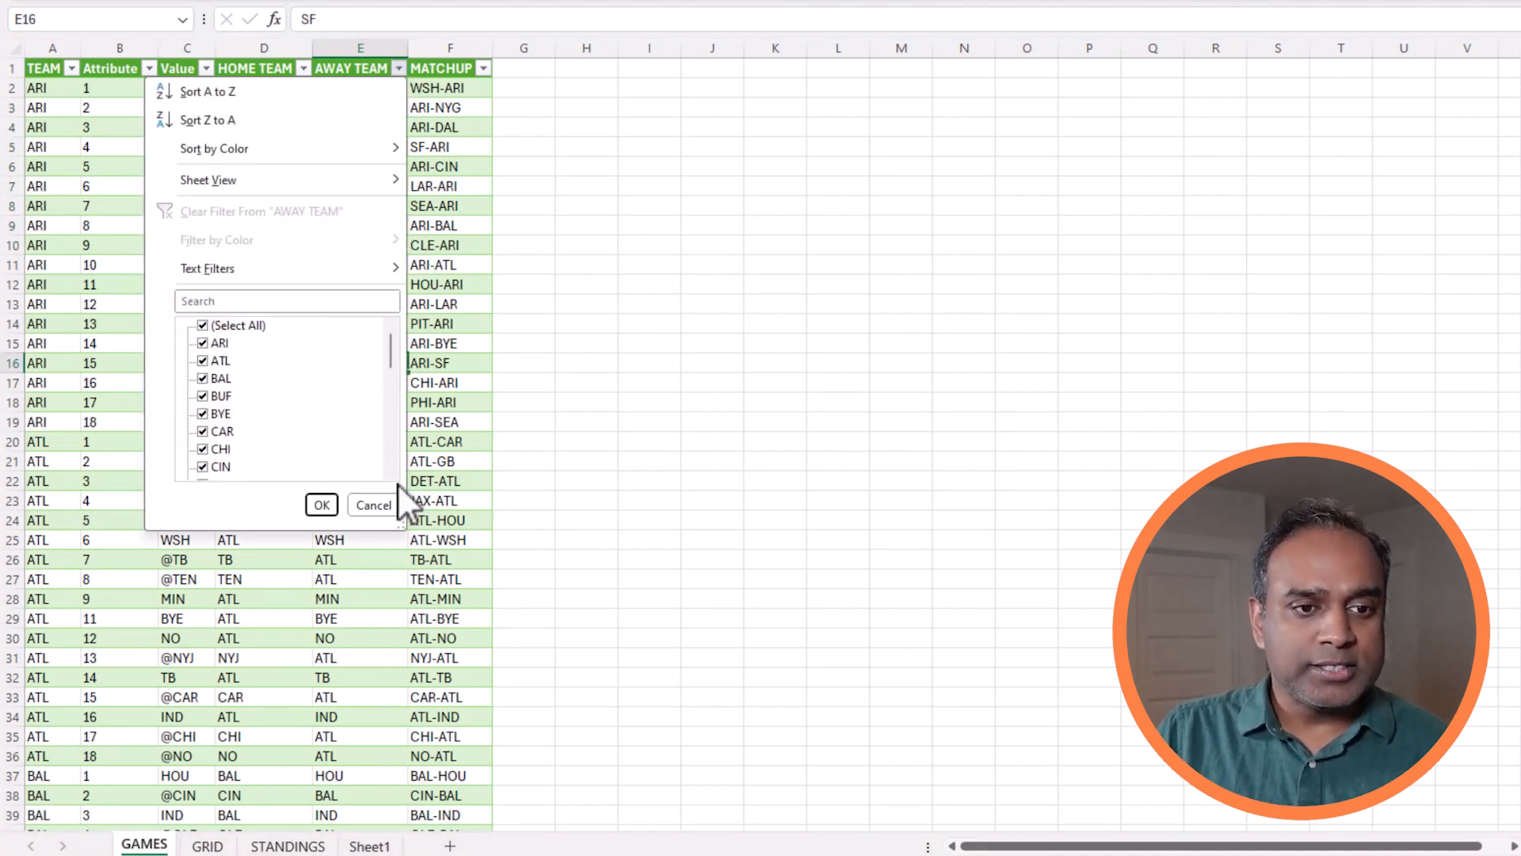
pyautogui.moveTo(404, 524); pyautogui.dragTo(570, 790)
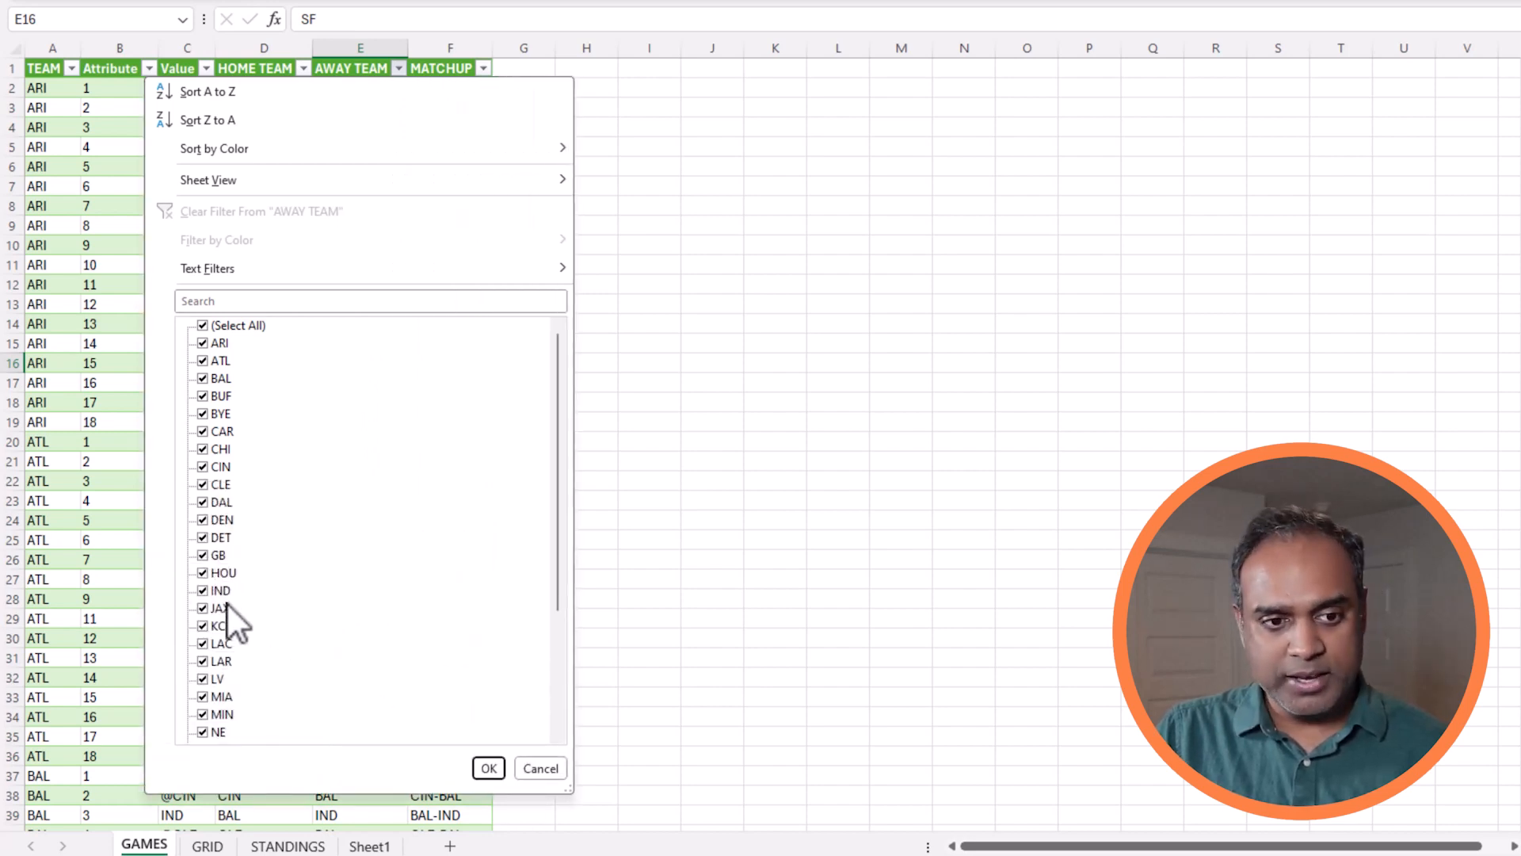
pyautogui.scroll(-2, 235, 678)
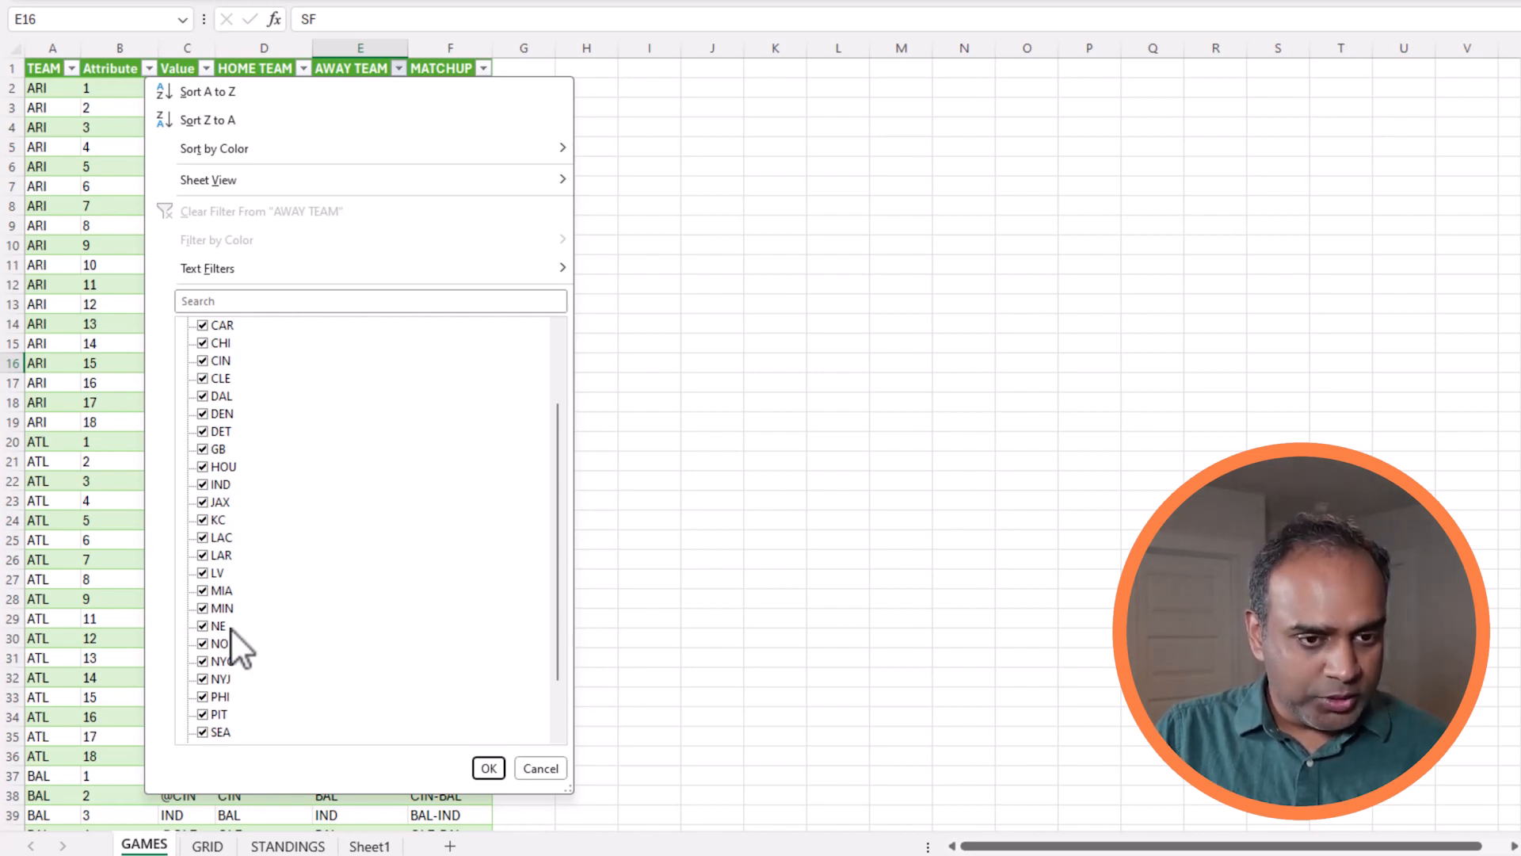
pyautogui.scroll(-2, 240, 643)
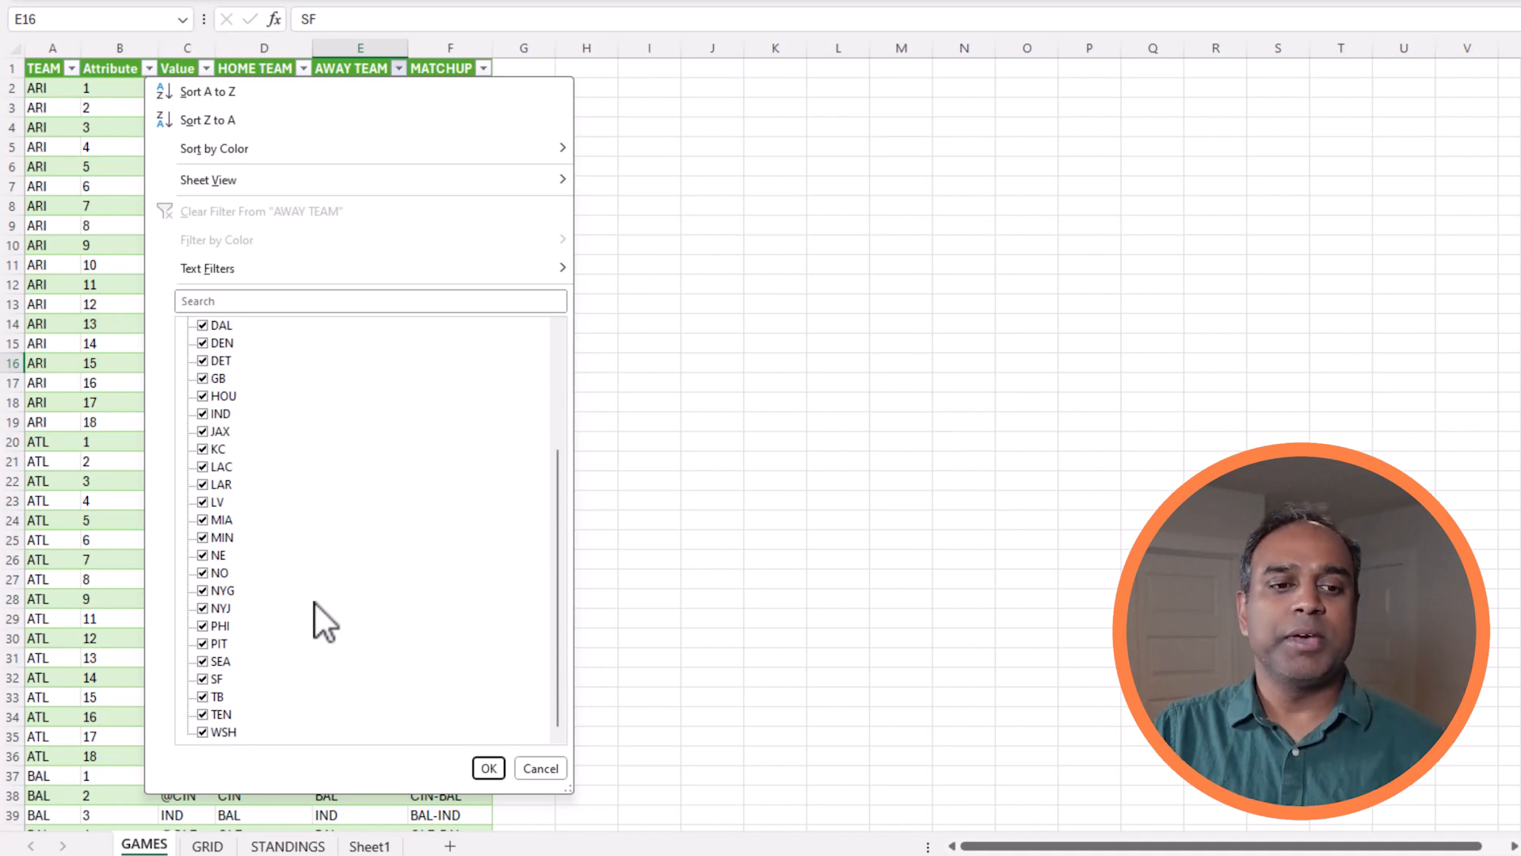
pyautogui.scroll(4, 315, 604)
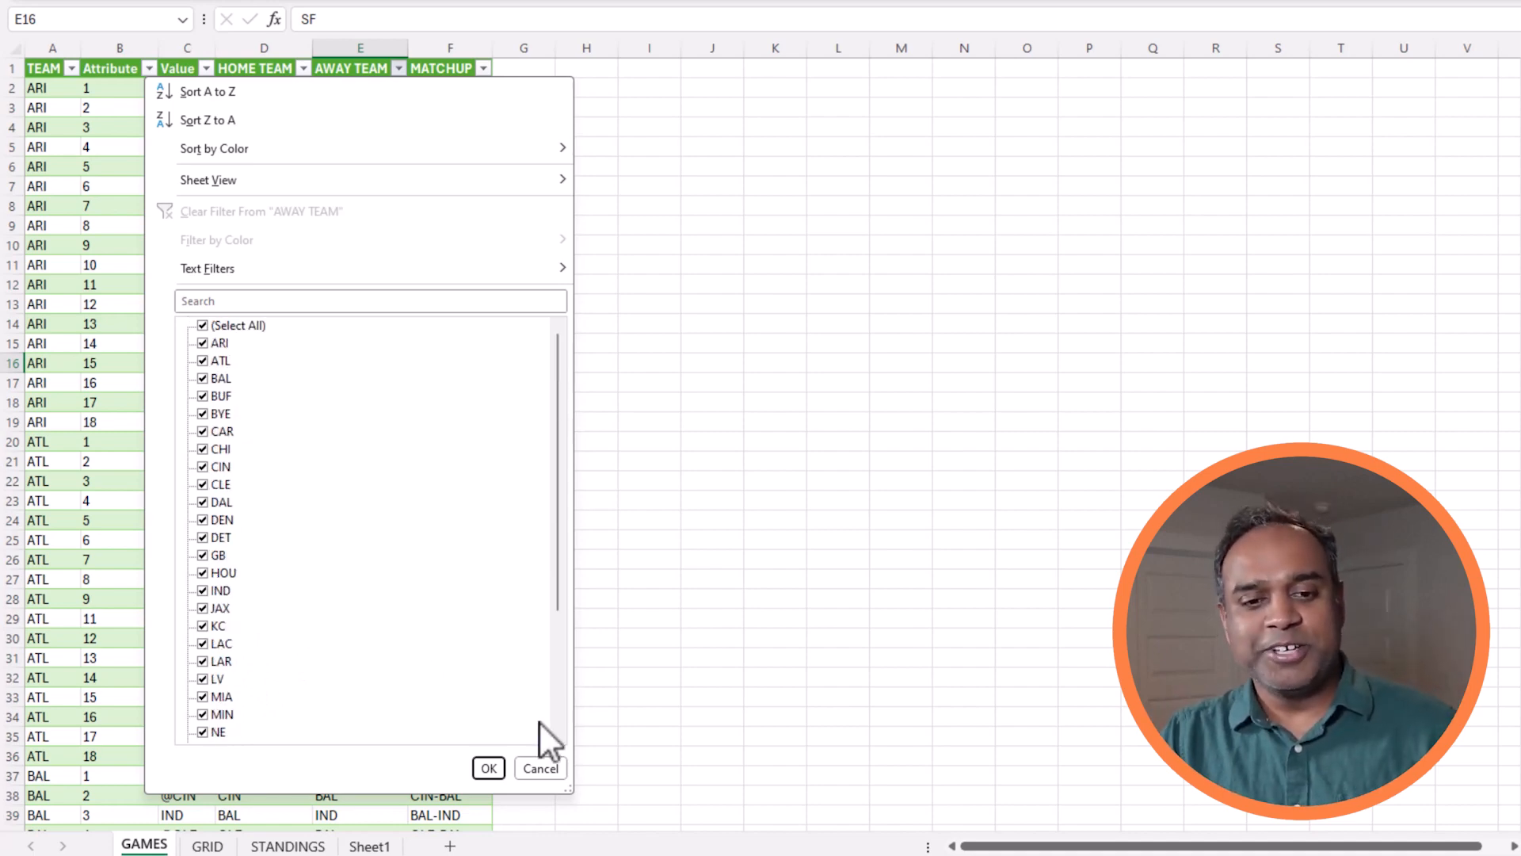
pyautogui.click(540, 768)
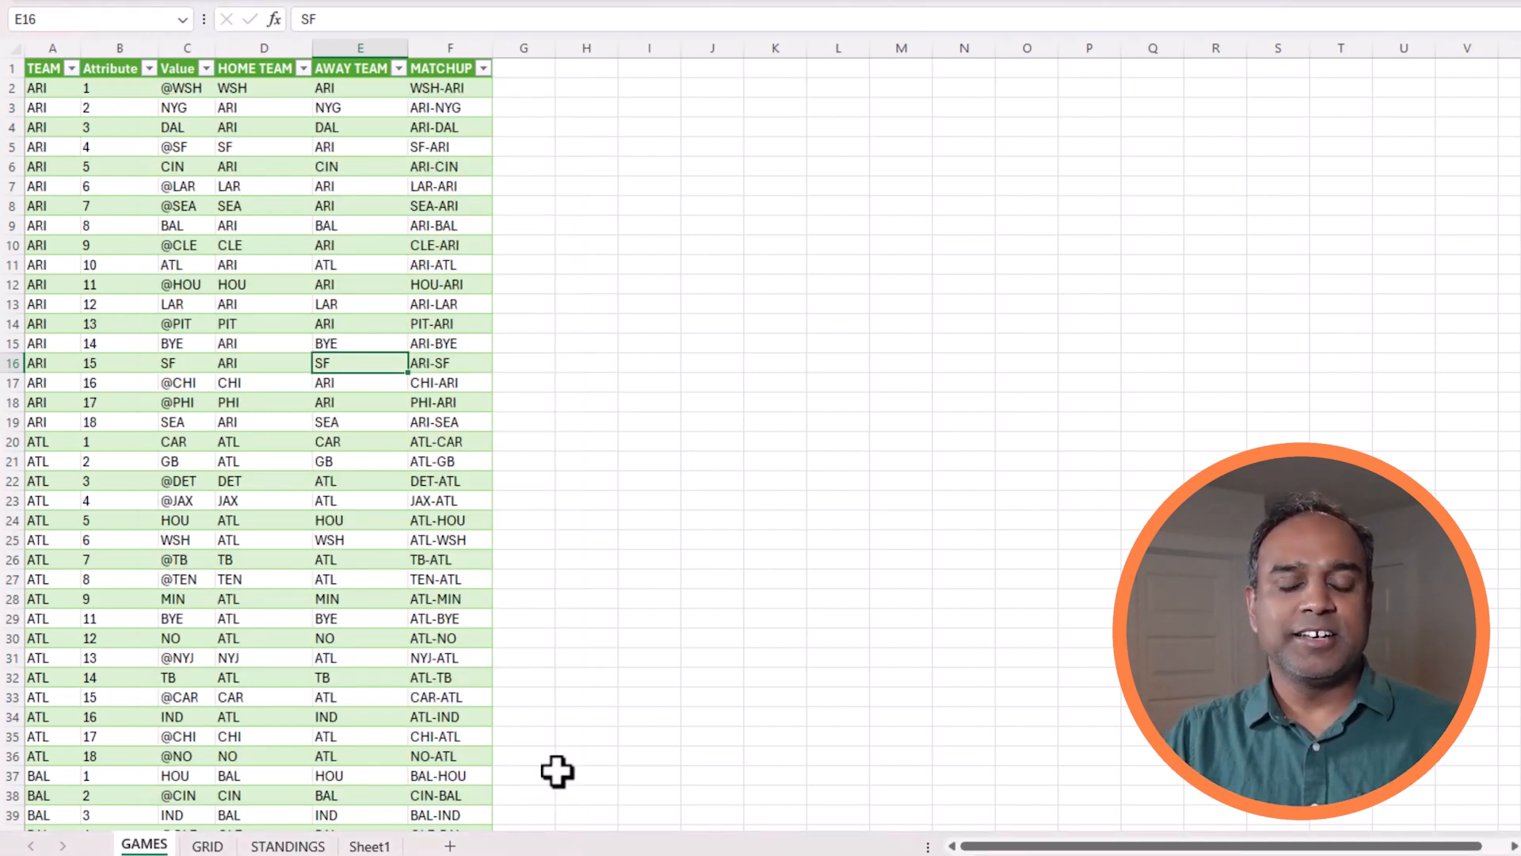
# On the STANDINGS sheet, enter lowercase test letters a, b, c and d in R3:R6 and z in R15
pyautogui.click(376, 846)
pyautogui.hotkey('ctrl', 'pageup')
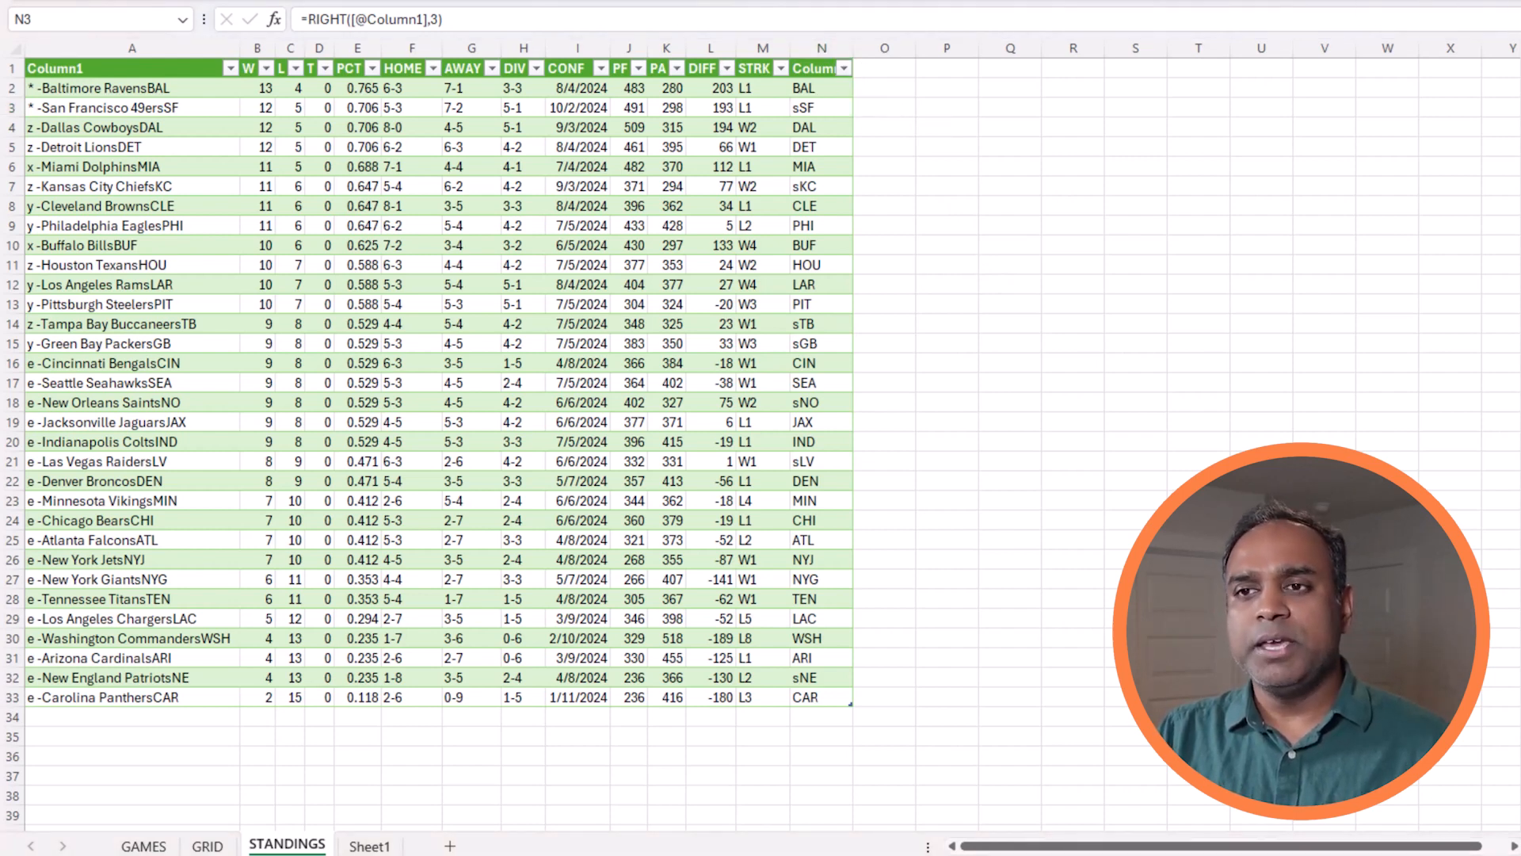
pyautogui.click(1081, 105)
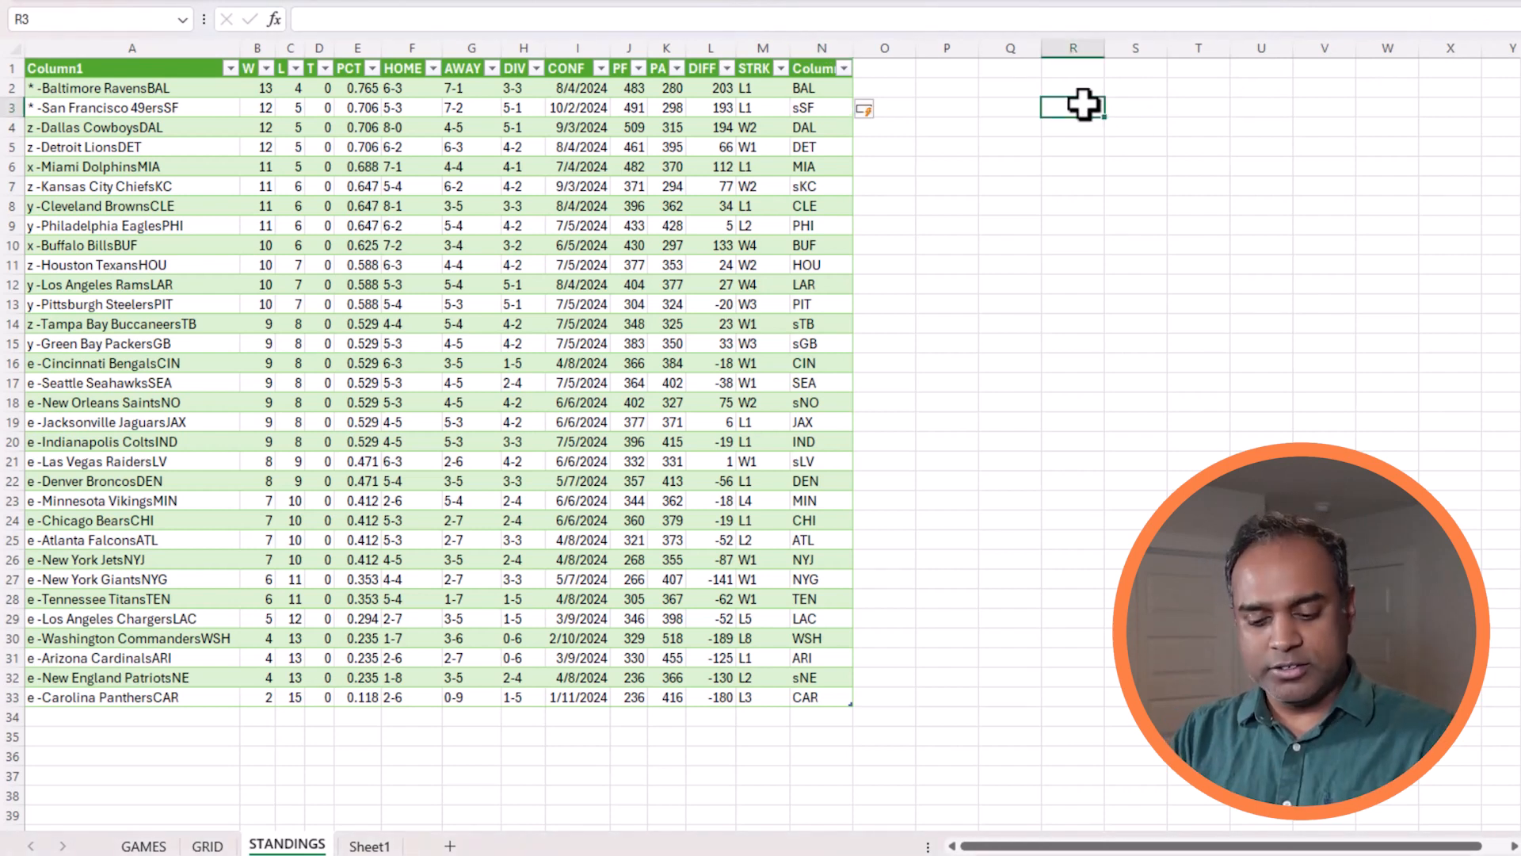
pyautogui.write('a b c')
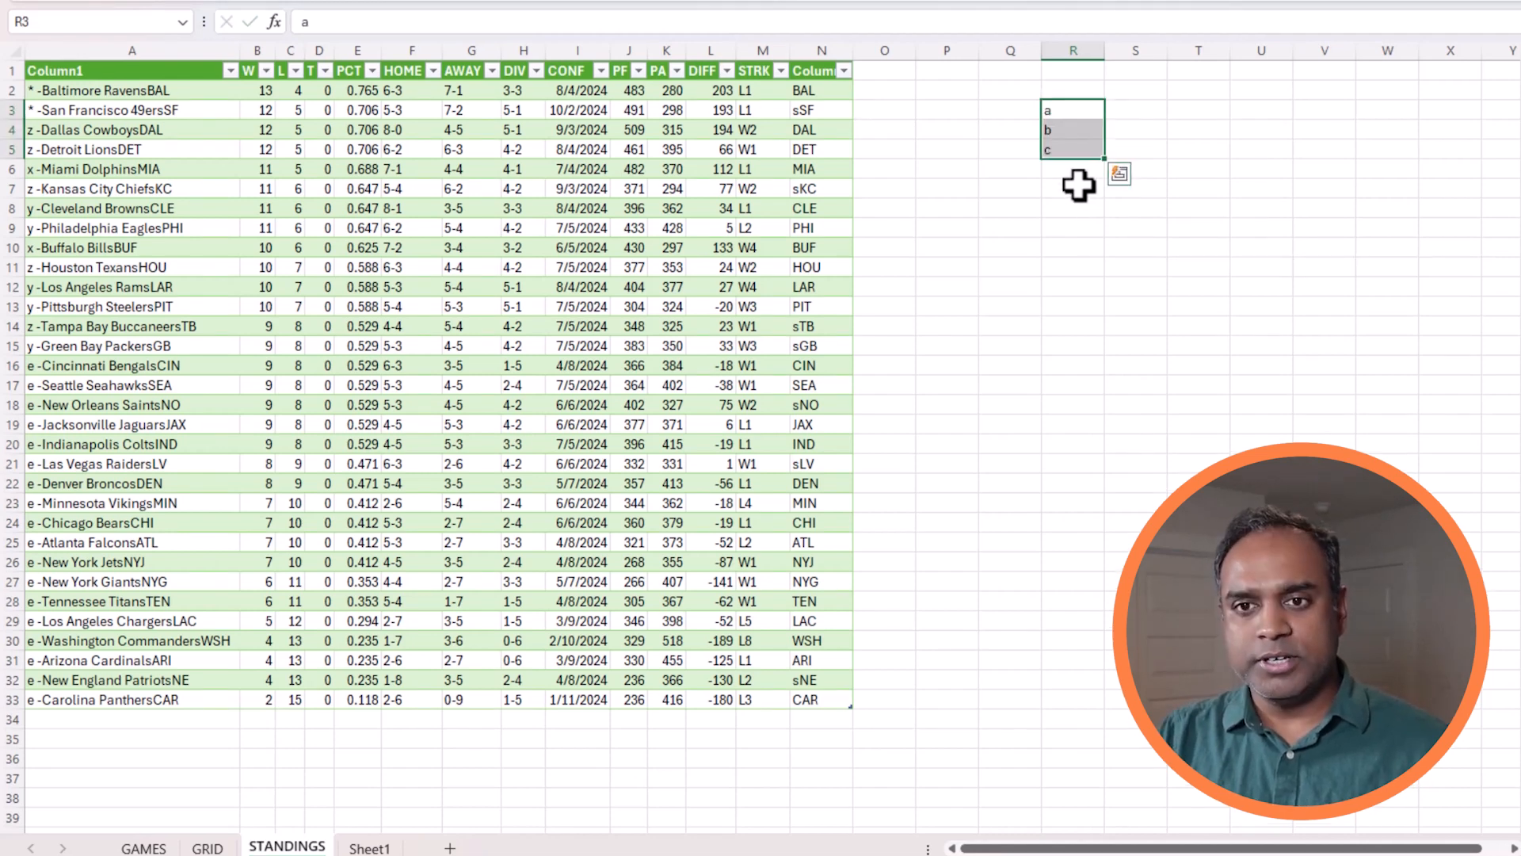
pyautogui.click(1080, 185)
pyautogui.write('d')
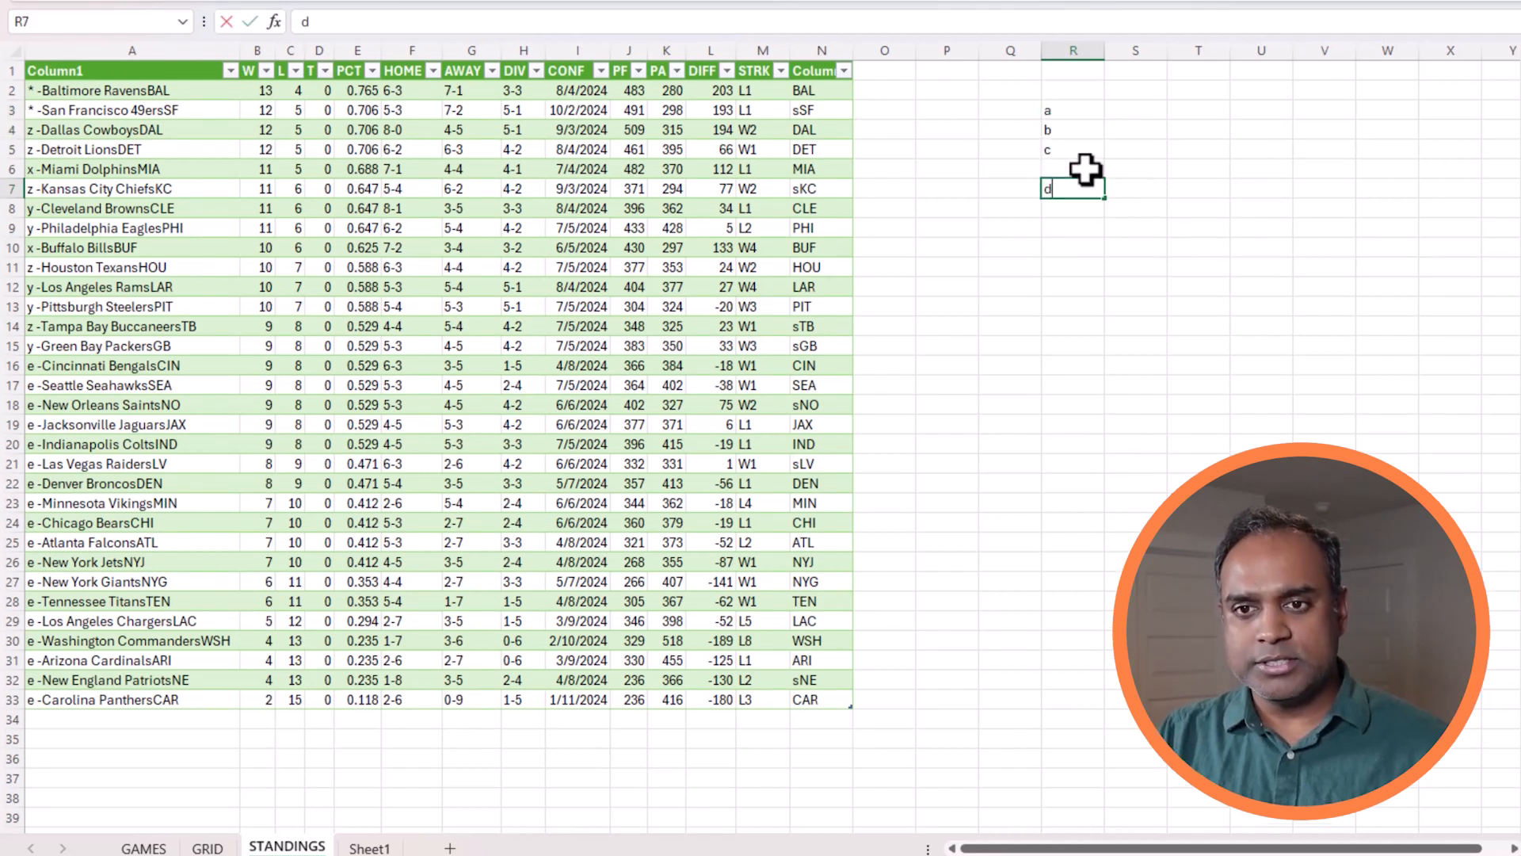
pyautogui.press('Escape')
pyautogui.click(1079, 173)
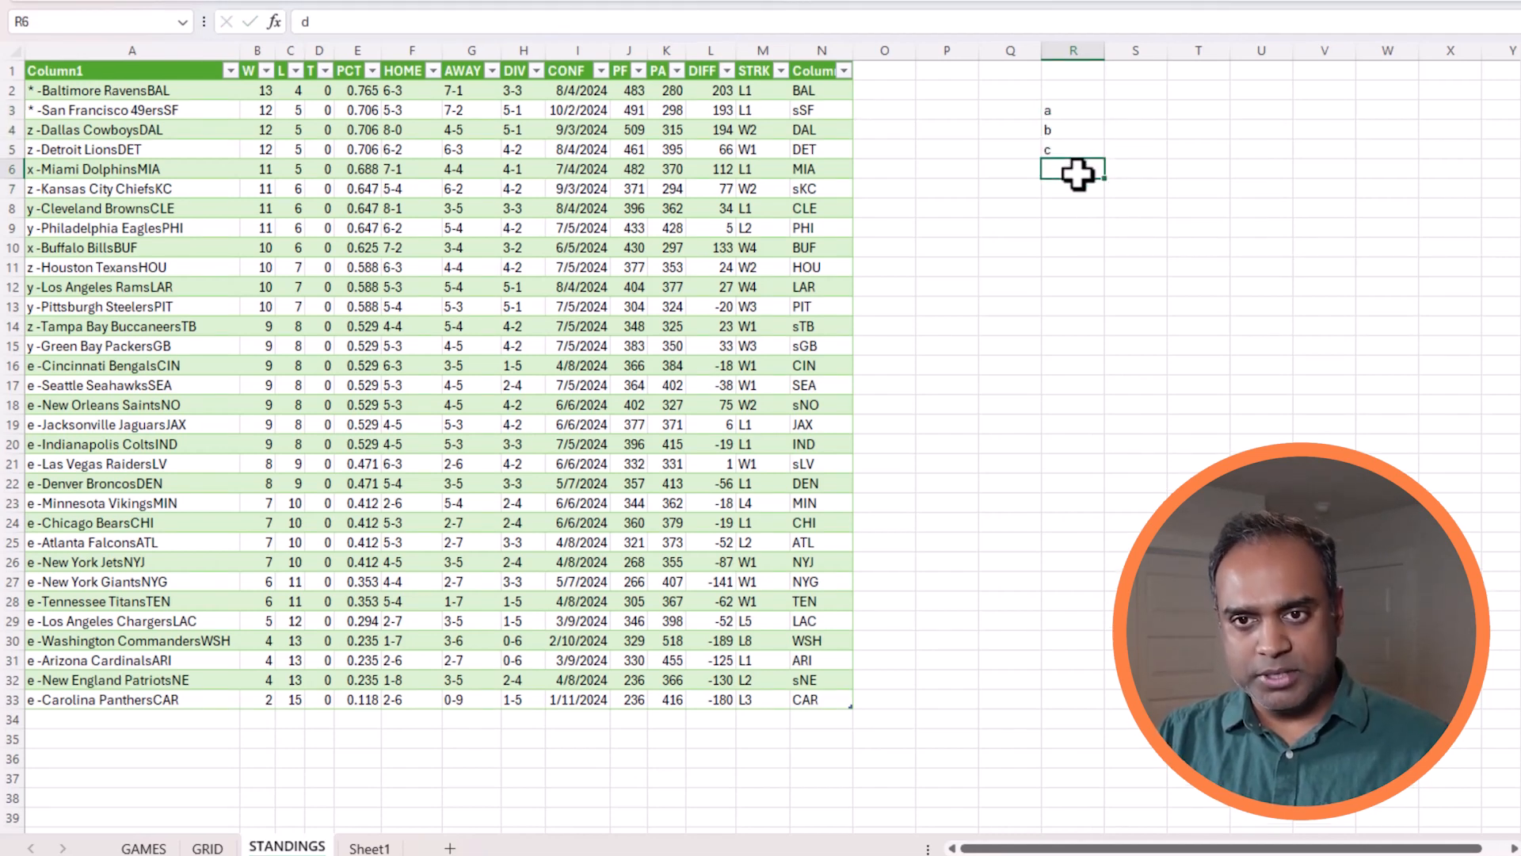
pyautogui.click(1066, 348)
pyautogui.write('z')
pyautogui.click(1188, 307)
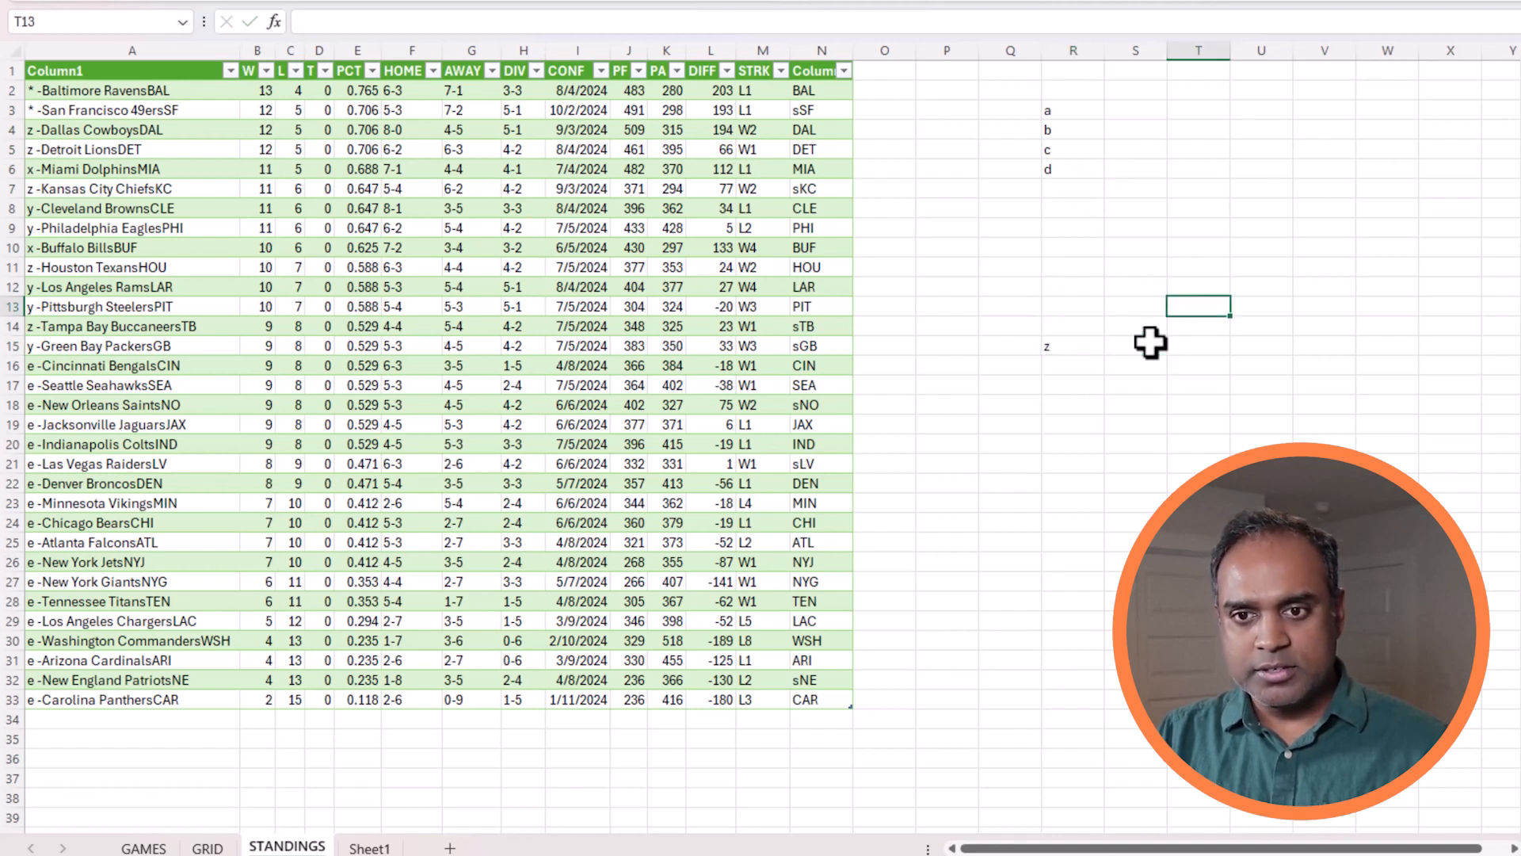
# Enter =CODE(R3) in S3 and copy it down to S6 to get the character codes of a to d
pyautogui.click(1140, 113)
pyautogui.write('=code(')
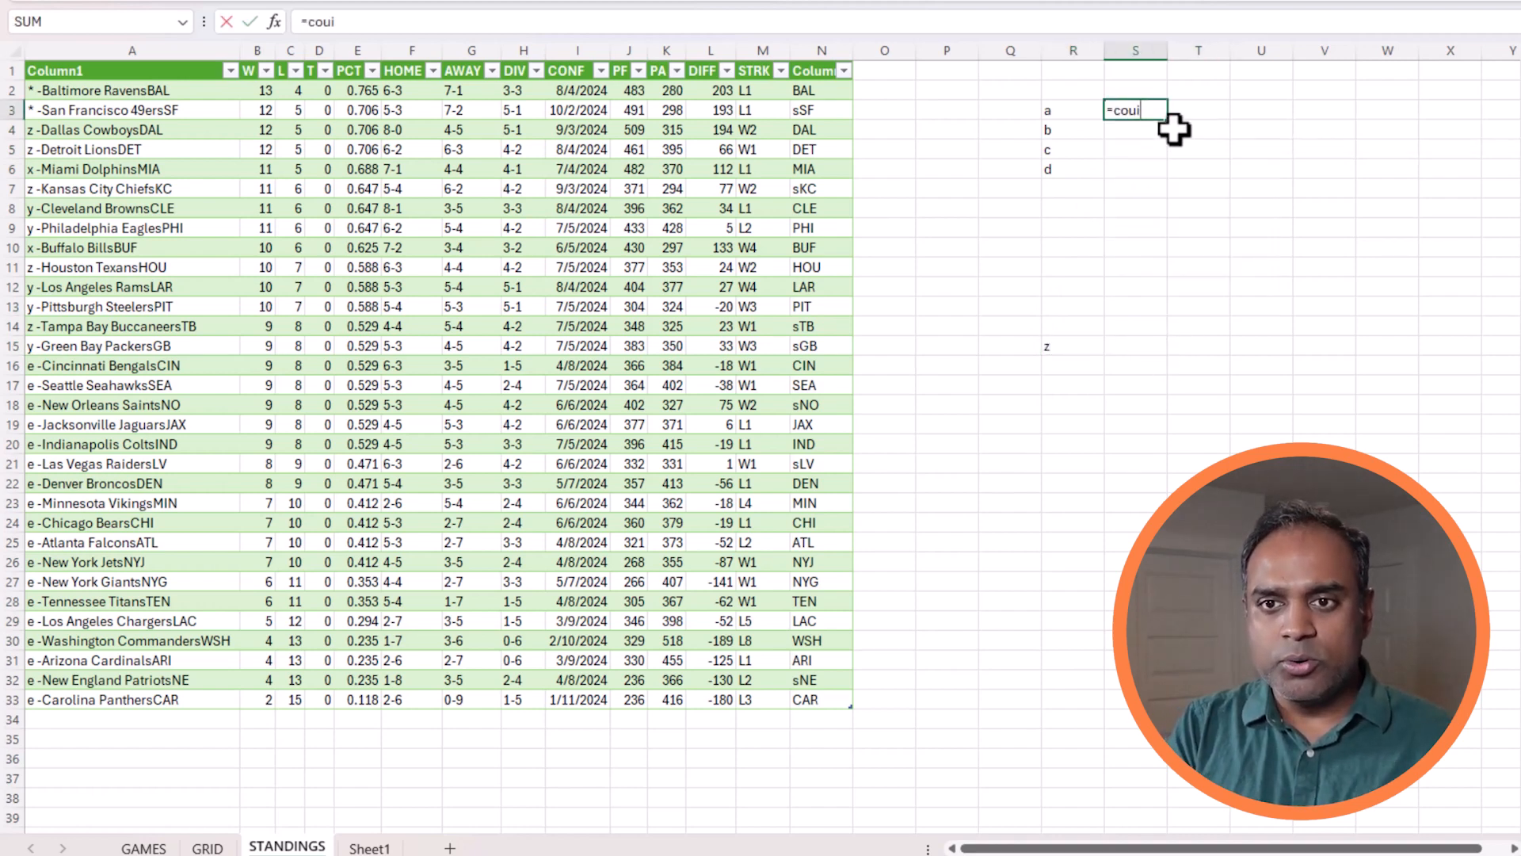
pyautogui.click(1059, 114)
pyautogui.press('Return')
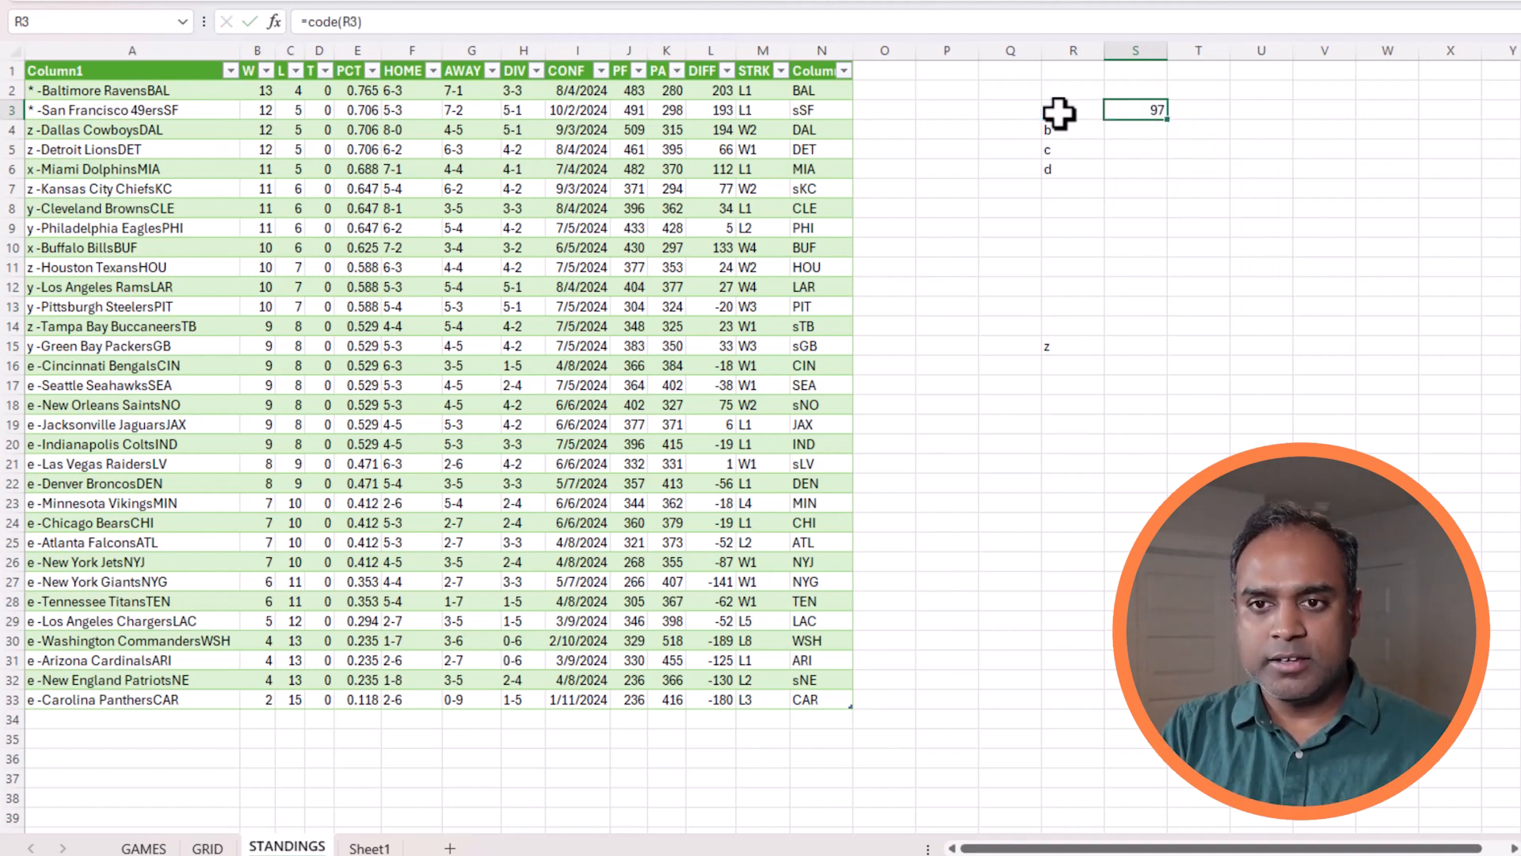
pyautogui.hotkey('ctrl', 'd')
pyautogui.press('Down')
pyautogui.hotkey('ctrl', 'd')
pyautogui.press('Down')
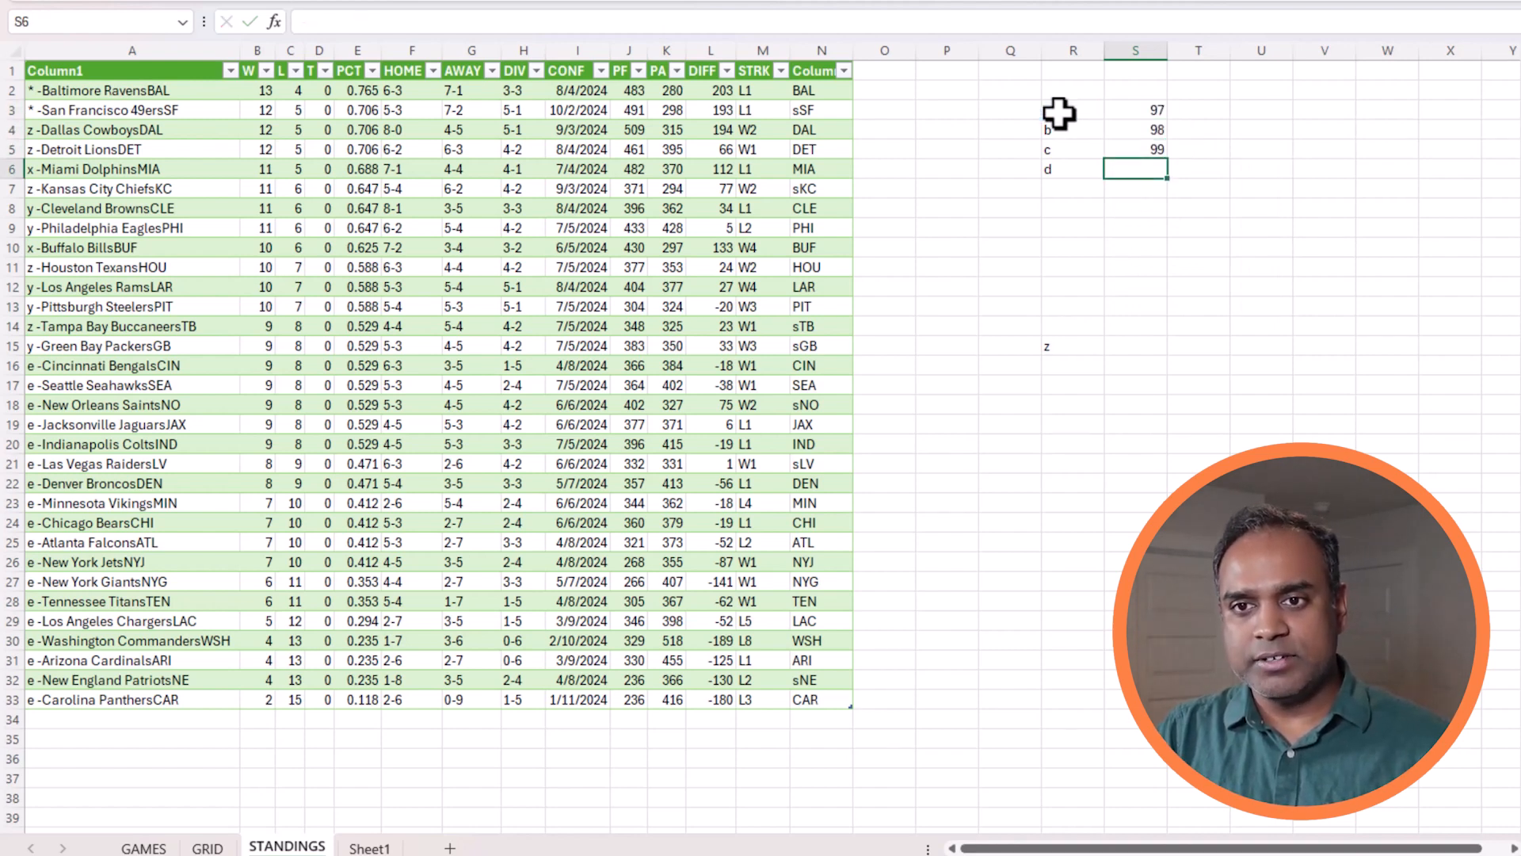
pyautogui.hotkey('ctrl', 'd')
pyautogui.press('Down')
# Enter =CODE(R15) in S15 to get the character code of lowercase z
pyautogui.click(1145, 343)
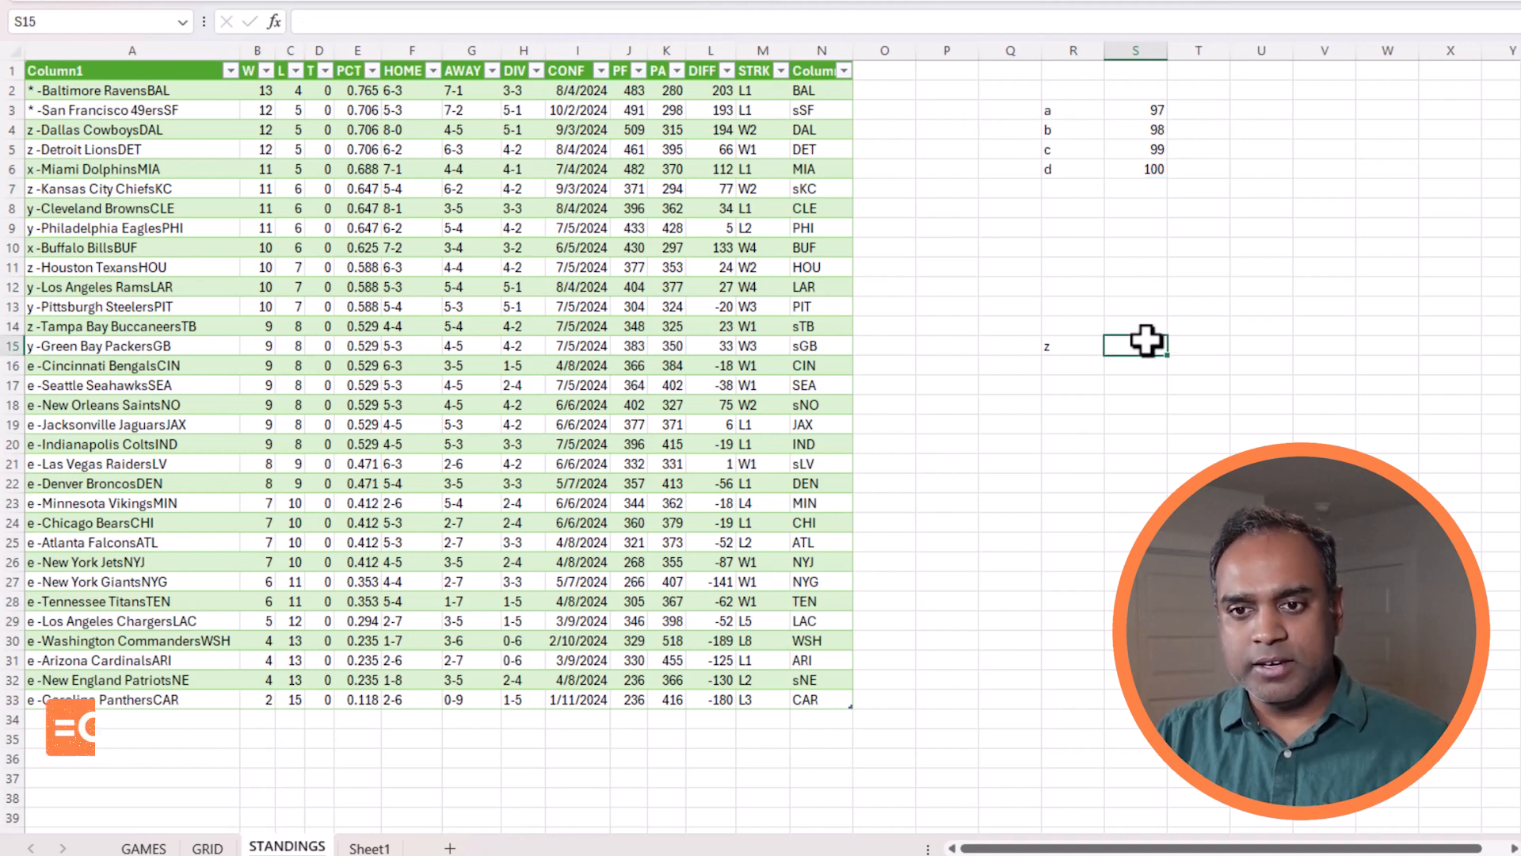
pyautogui.write('=code(R15)')
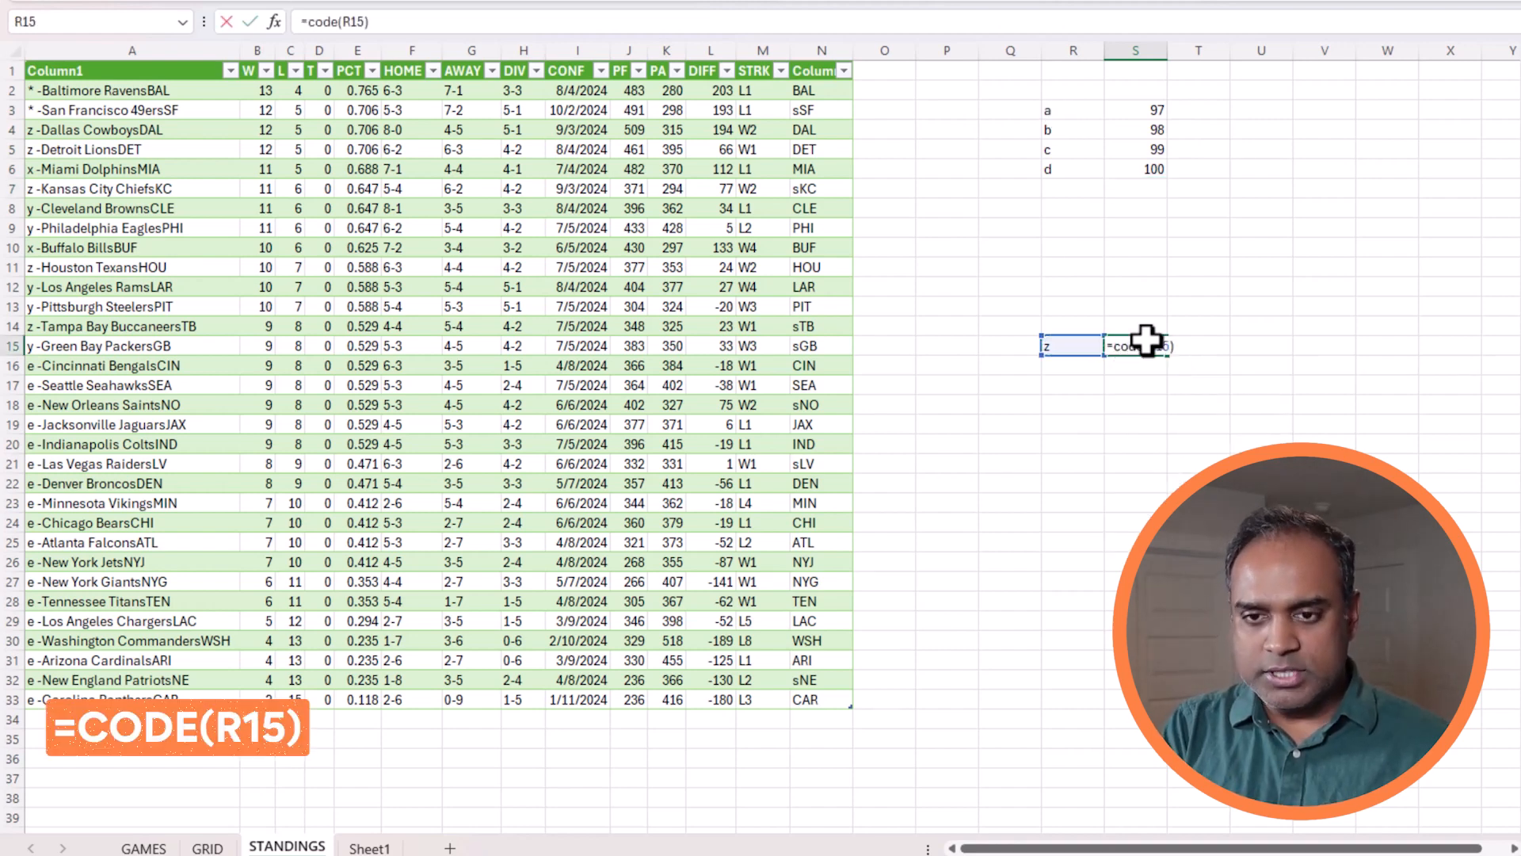
pyautogui.press('Escape')
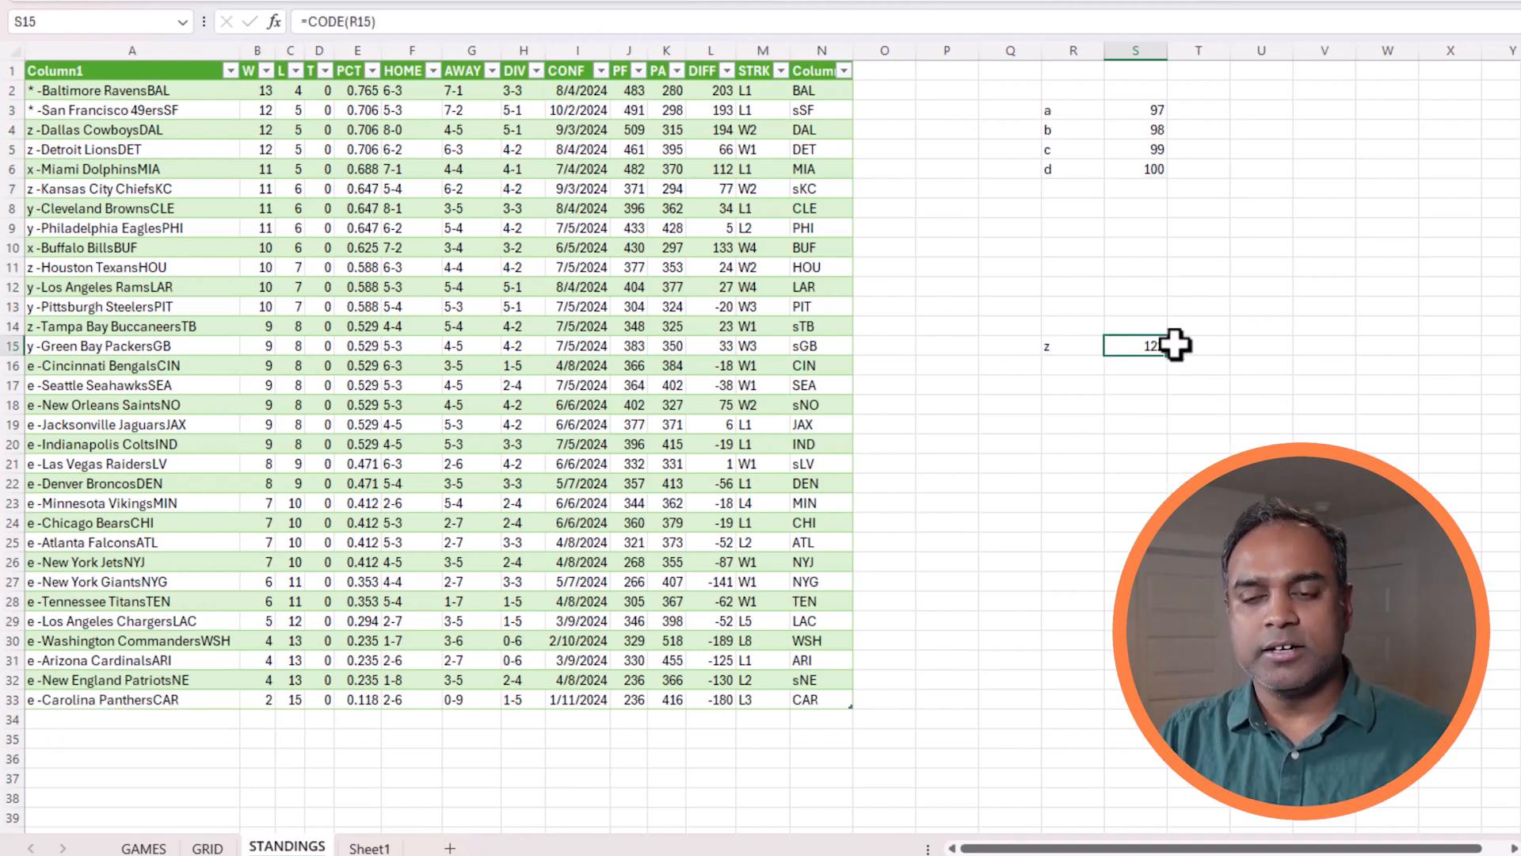
# Enter uppercase test letters A, B, C and D in U3:U6
pyautogui.click(1252, 117)
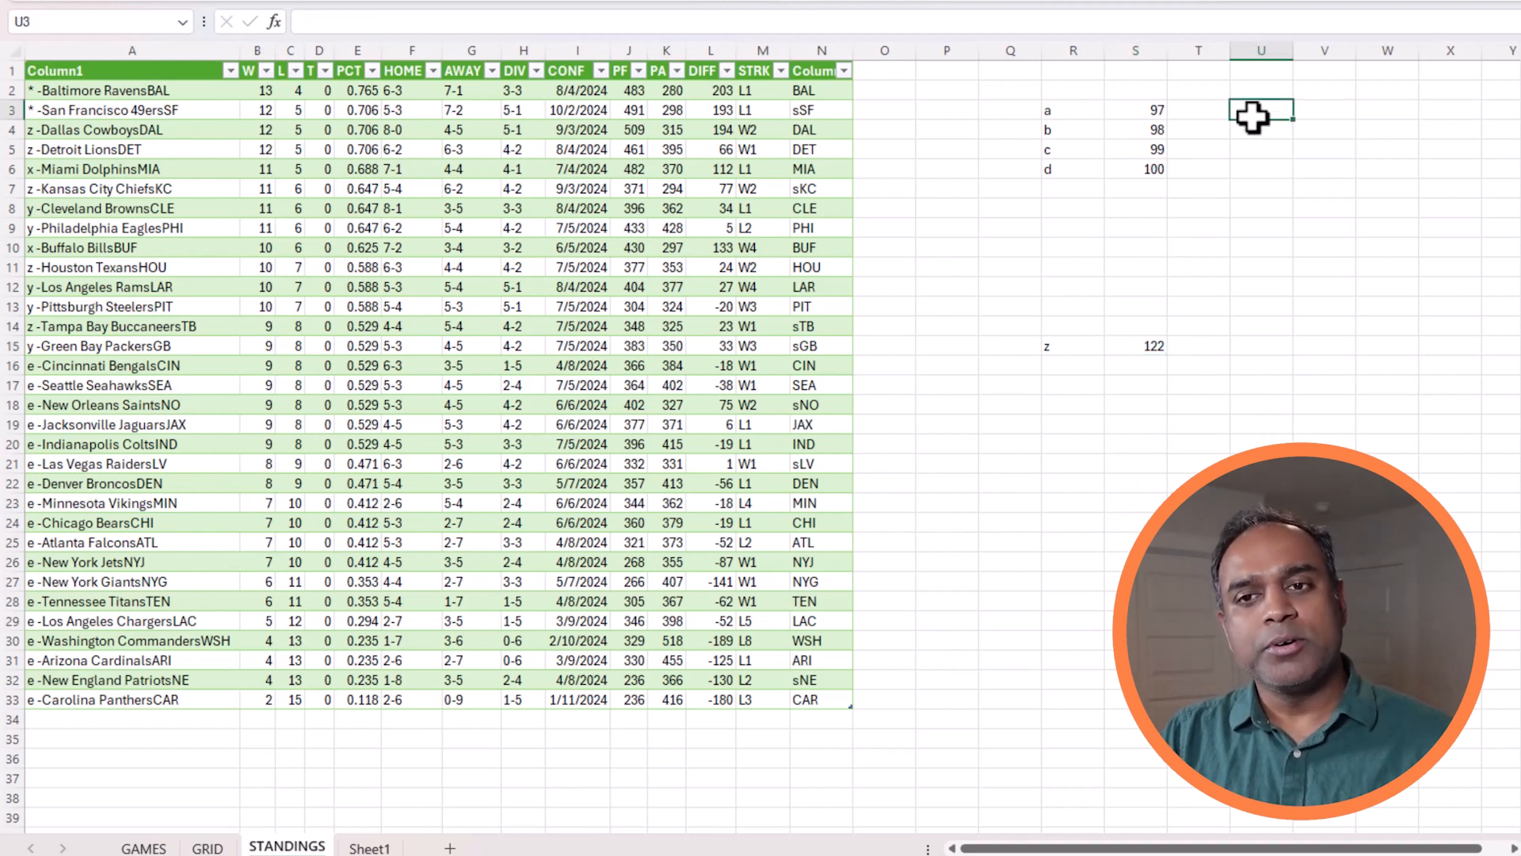
pyautogui.write('A')
pyautogui.press('Return')
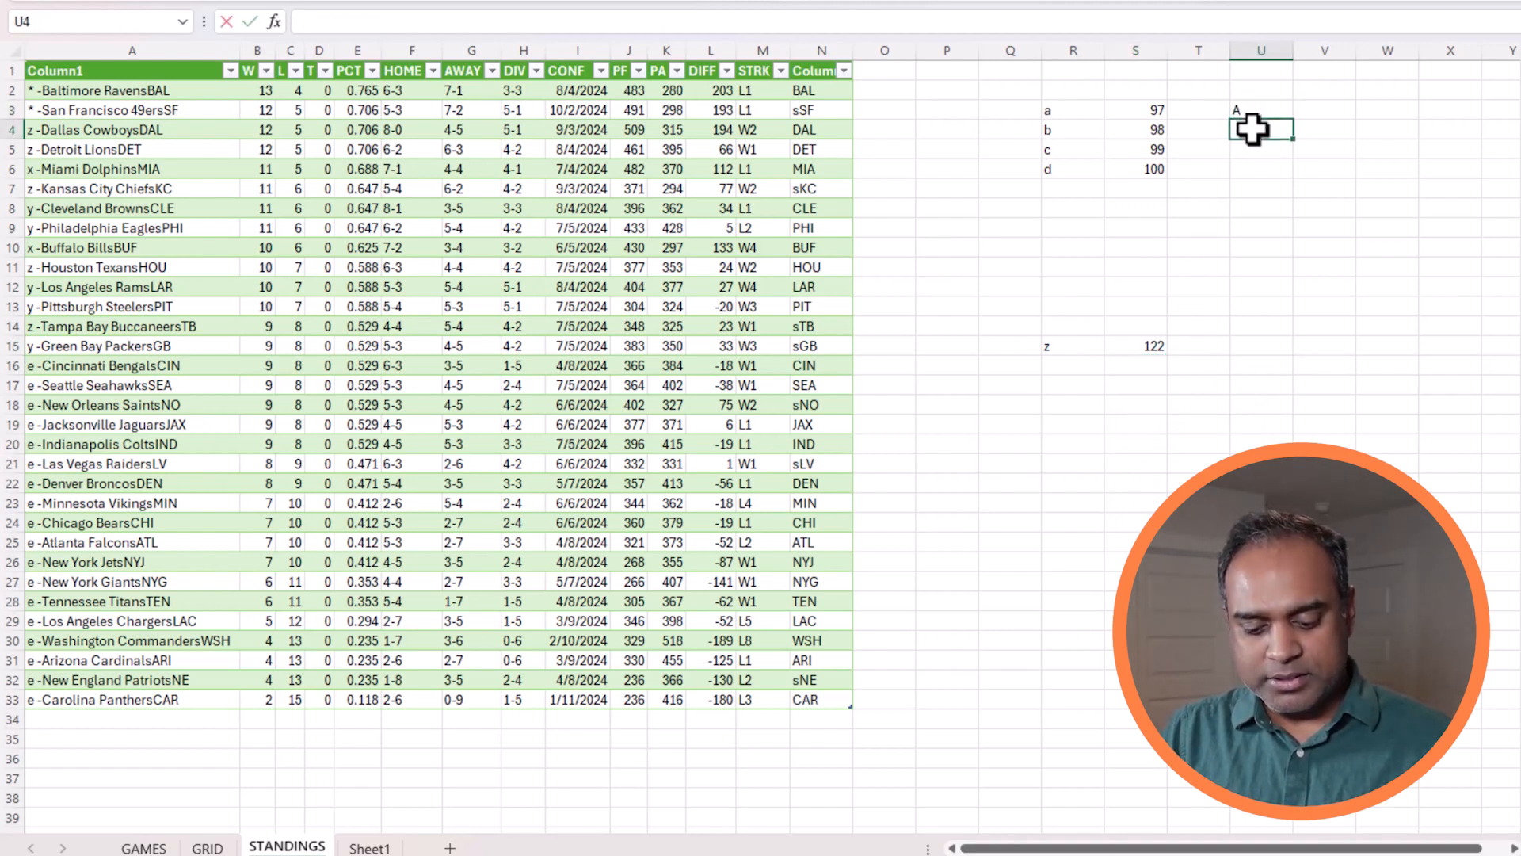
pyautogui.write('B')
pyautogui.press('Return')
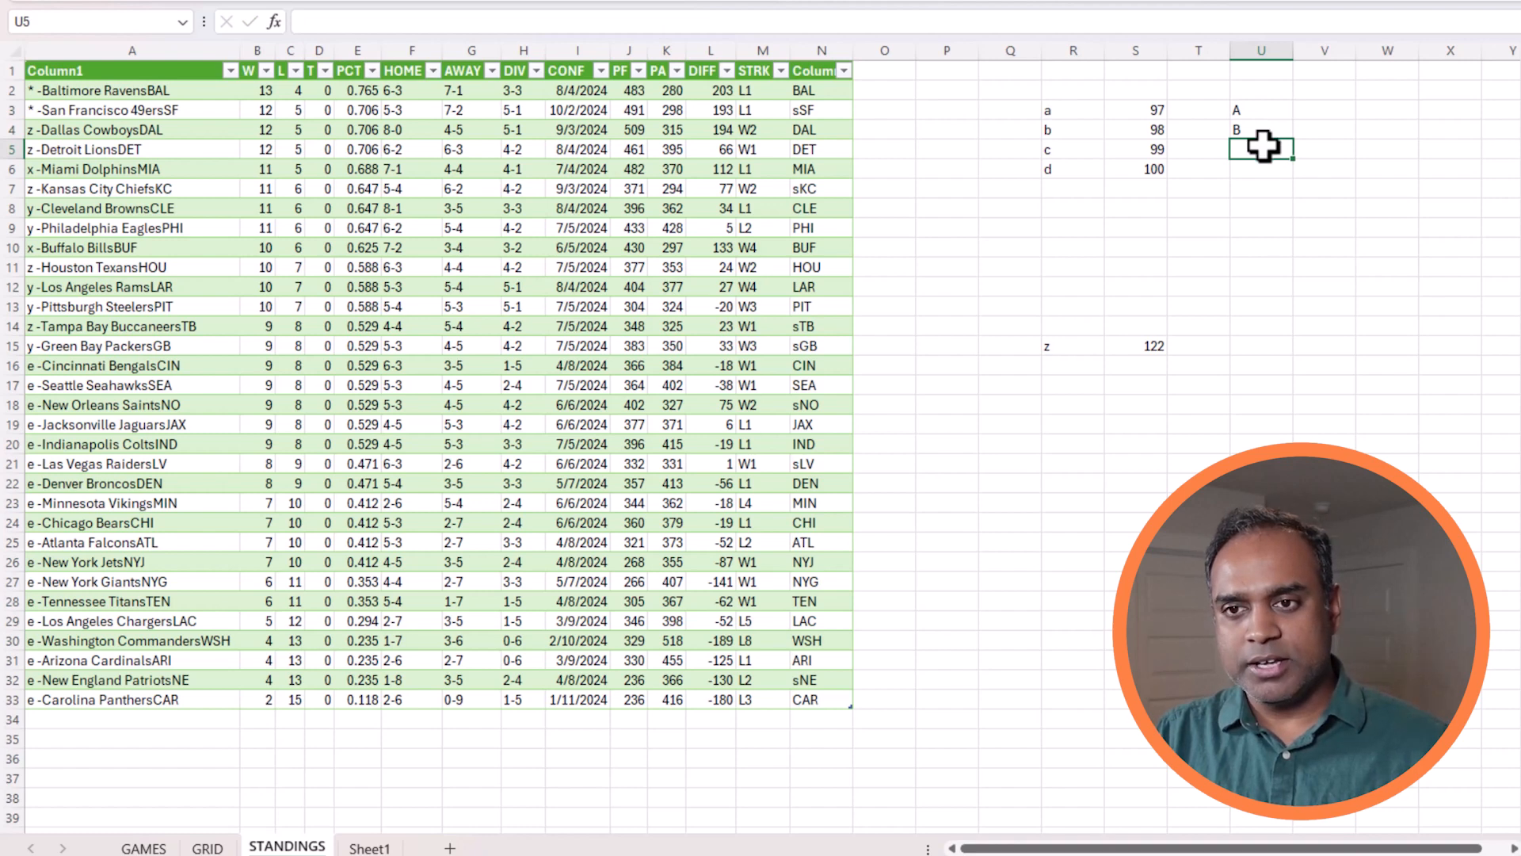
pyautogui.write('C')
pyautogui.press('Return')
pyautogui.write('D')
pyautogui.press('Return')
# Copy the CODE formula from S3 to V3 and fill it down to V6 for the uppercase letters
pyautogui.click(1145, 110)
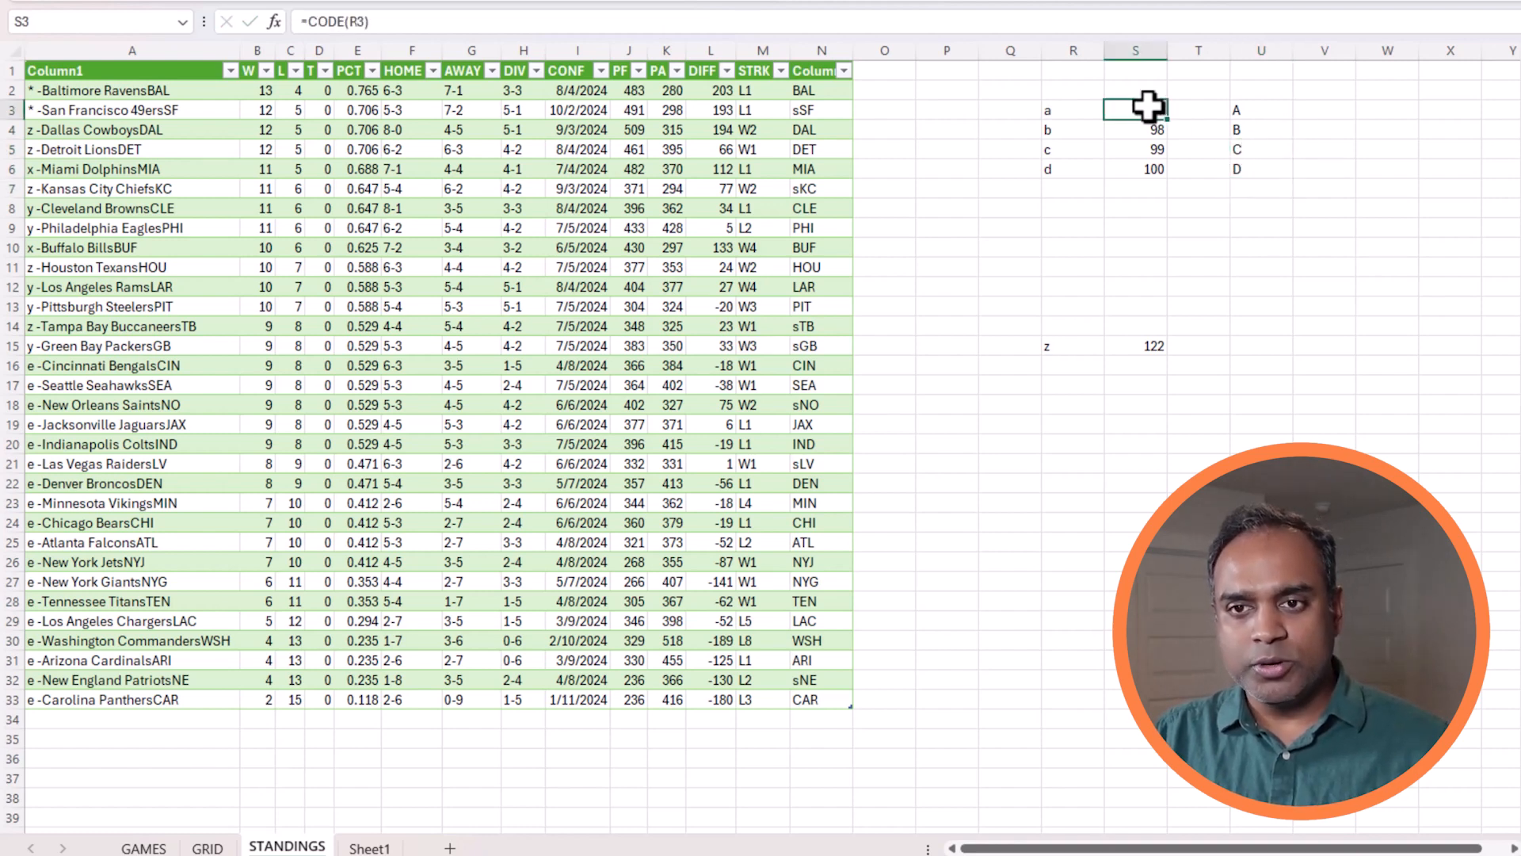
pyautogui.hotkey('ctrl', 'c')
pyautogui.click(1305, 115)
pyautogui.hotkey('ctrl', 'v')
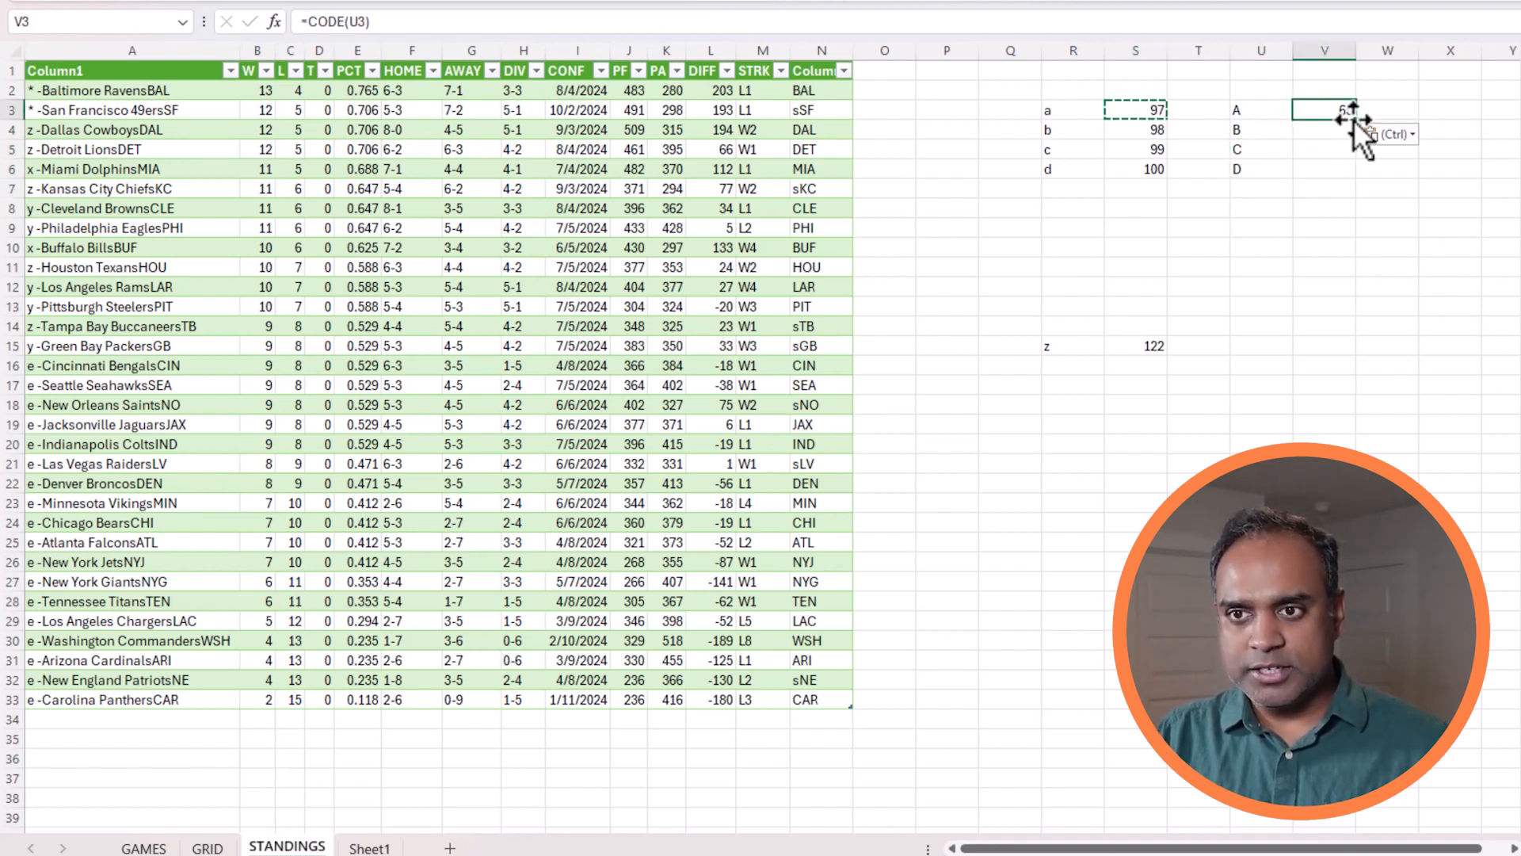
pyautogui.moveTo(1358, 165); pyautogui.dragTo(1358, 169)
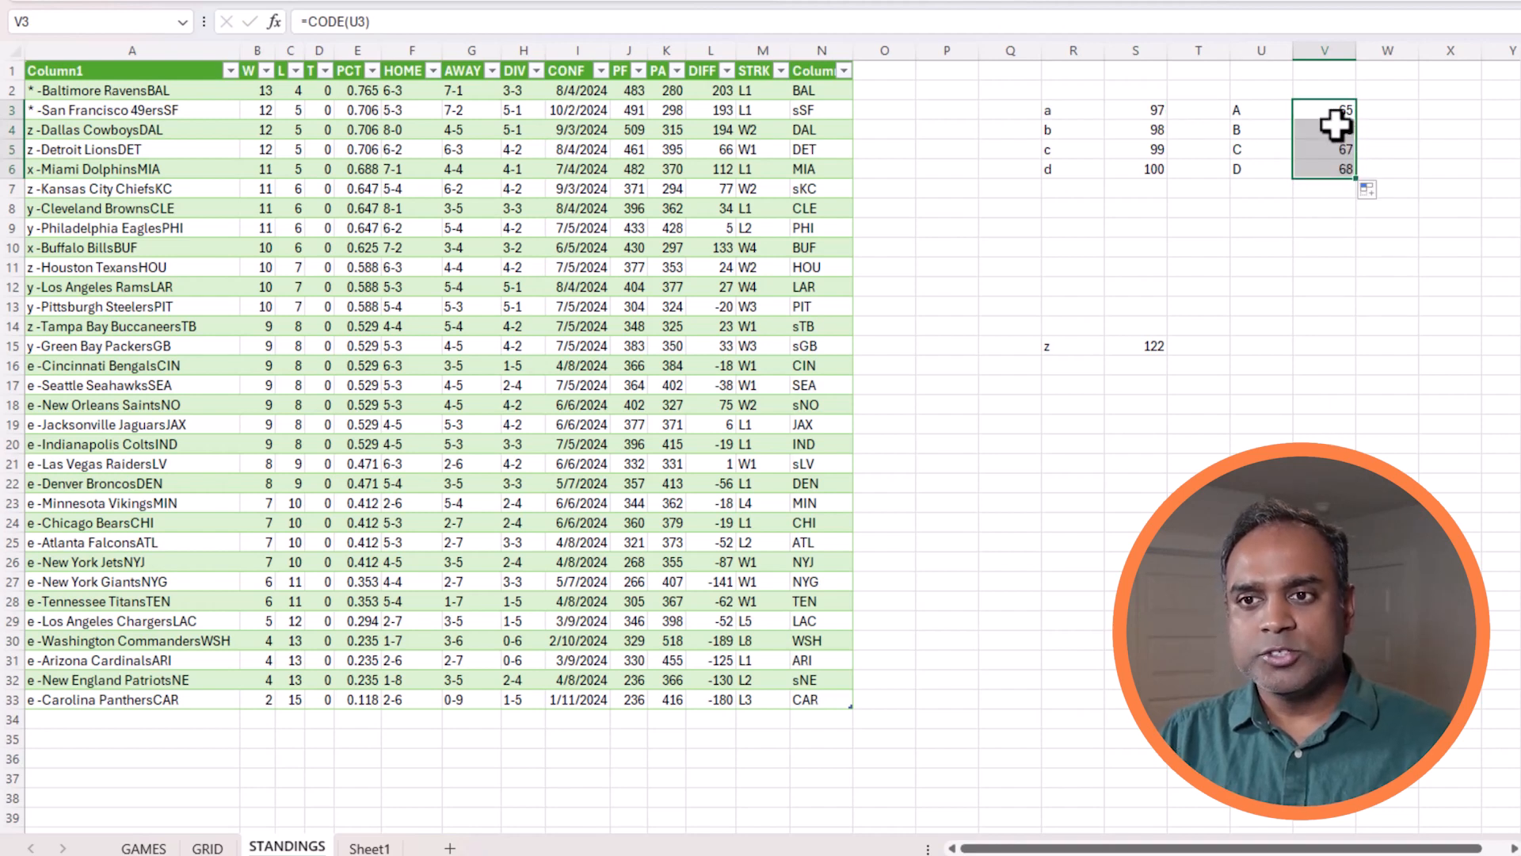
pyautogui.click(1315, 110)
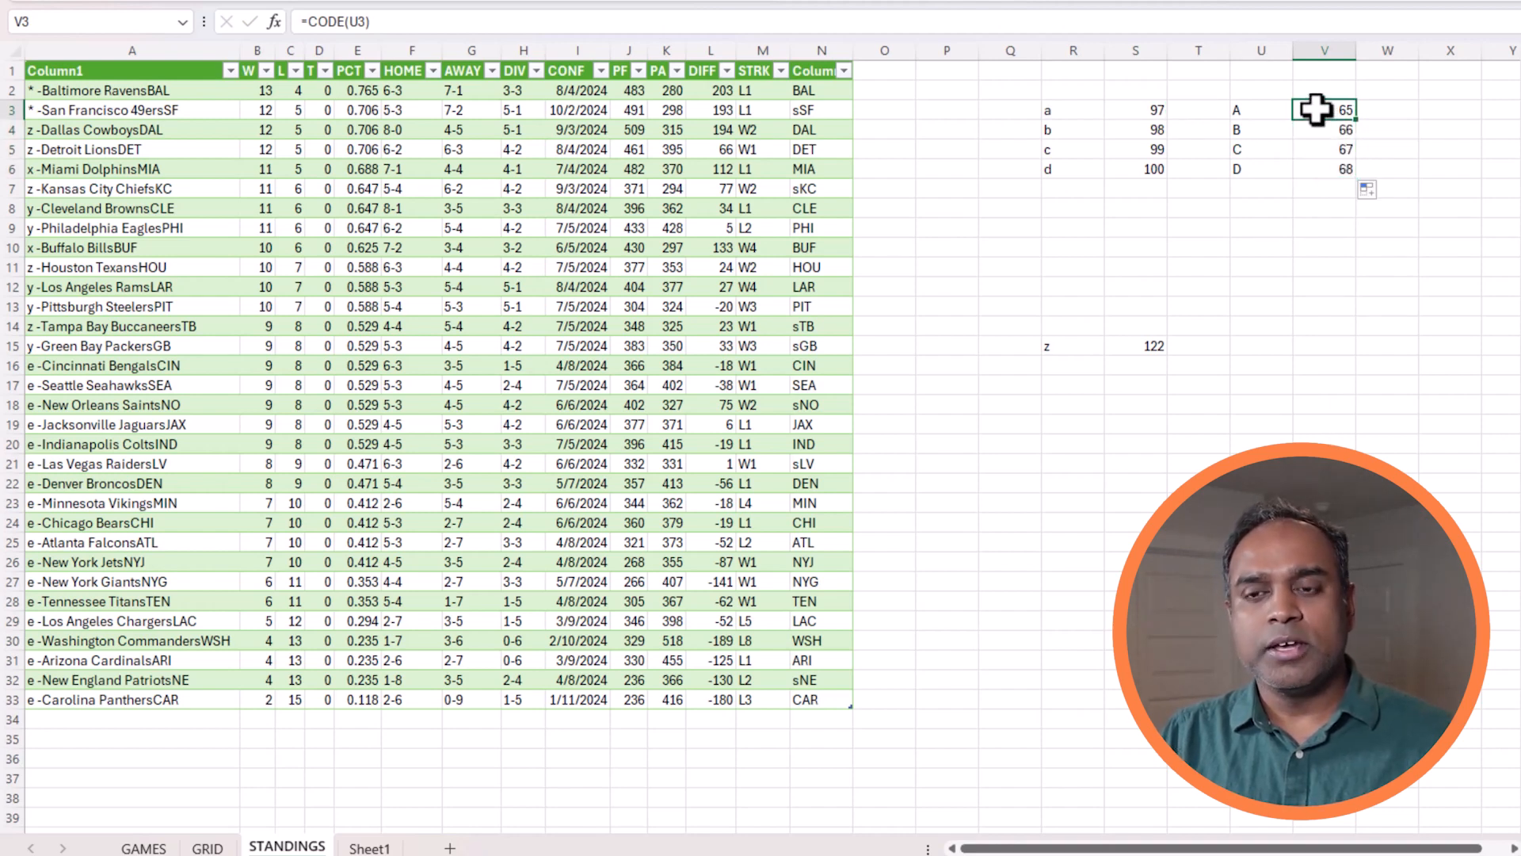
# Enter uppercase Z in U15 and copy the CODE formula from V6 to V15, clearing the stray copy in V14
pyautogui.click(1258, 346)
pyautogui.write('Z')
pyautogui.click(1331, 346)
pyautogui.click(1347, 168)
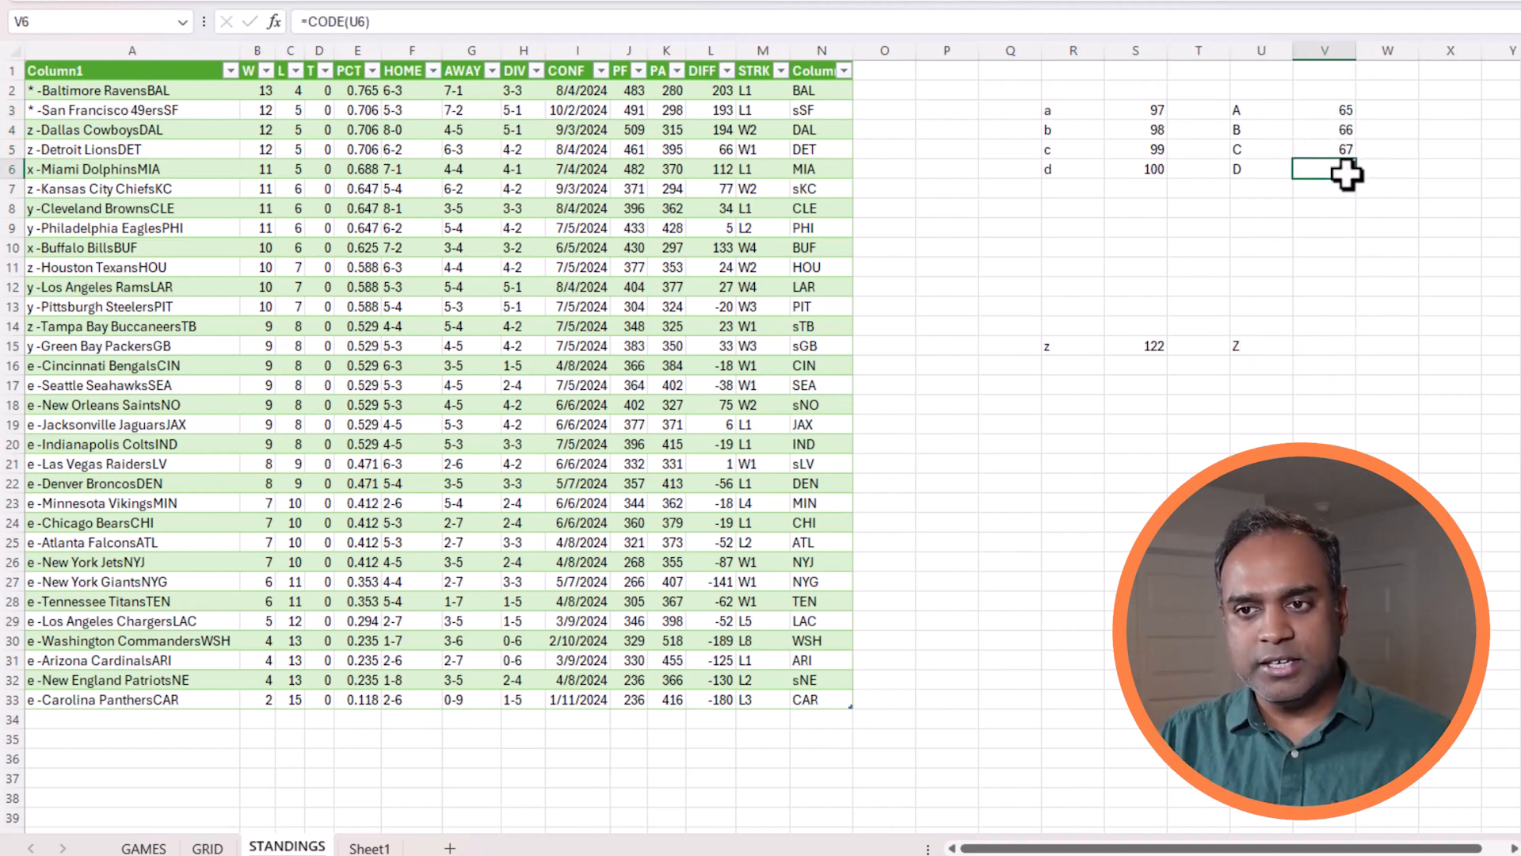
pyautogui.hotkey('ctrl', 'c')
pyautogui.click(1335, 326)
pyautogui.hotkey('ctrl', 'v')
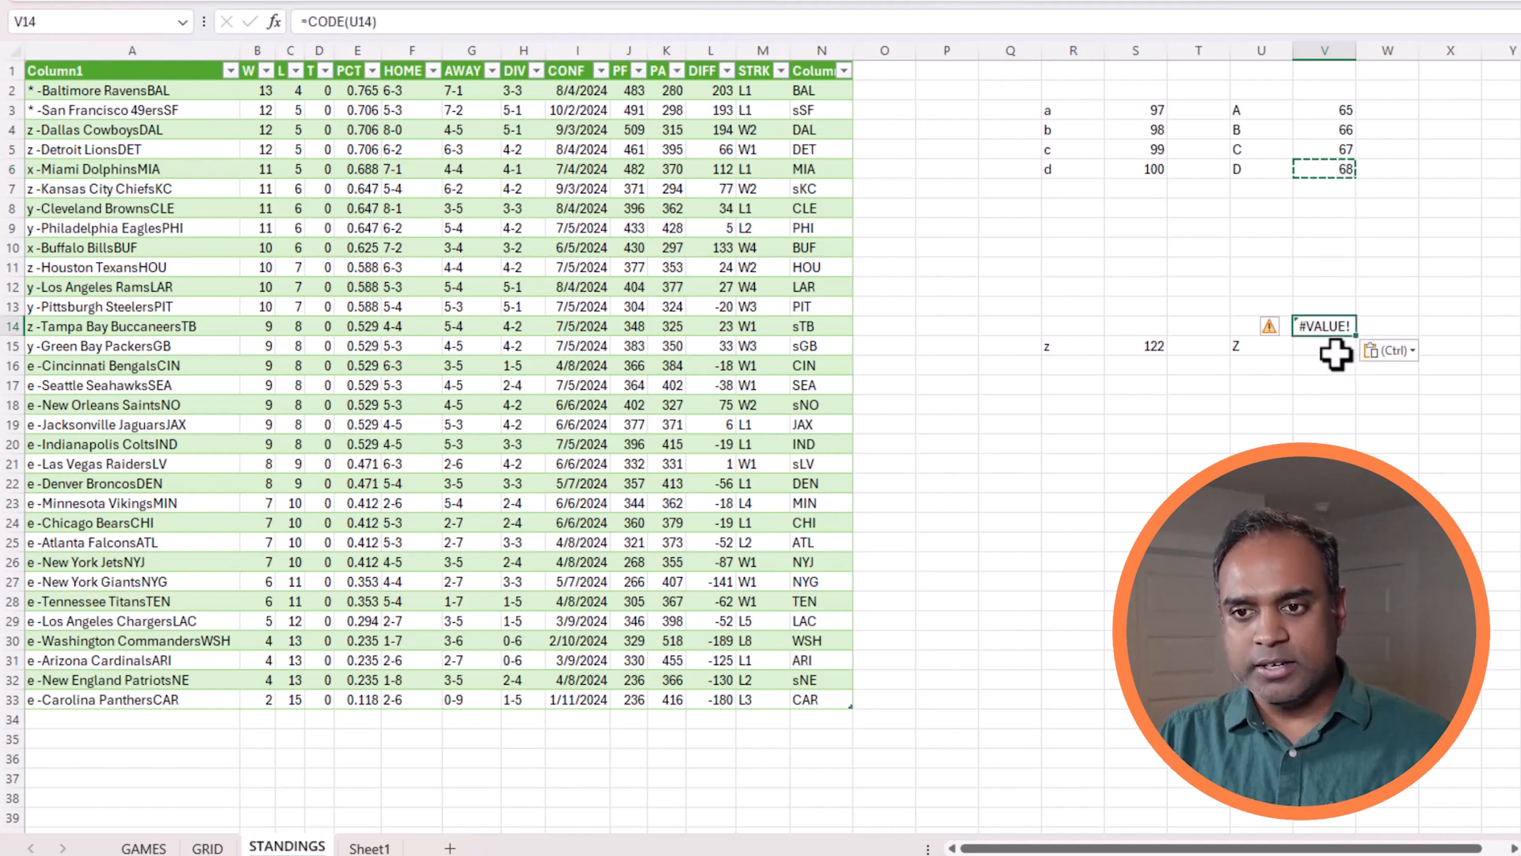
pyautogui.click(1343, 346)
pyautogui.press('Return')
pyautogui.press('Up')
pyautogui.press('Delete')
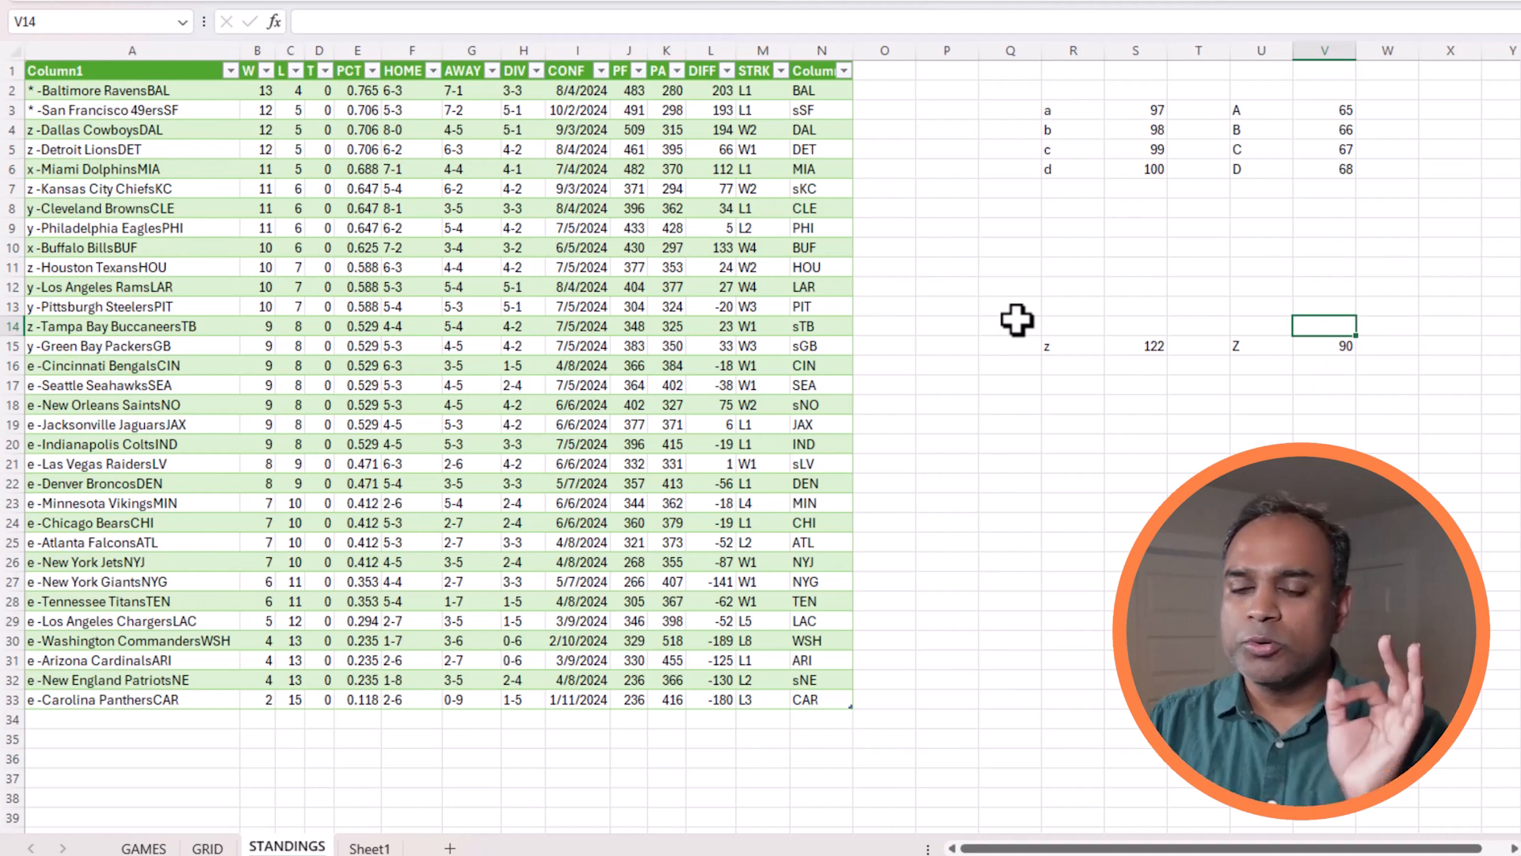
# Enter the note "upper case A to Z - 65 to 90" in Q1
pyautogui.click(1019, 75)
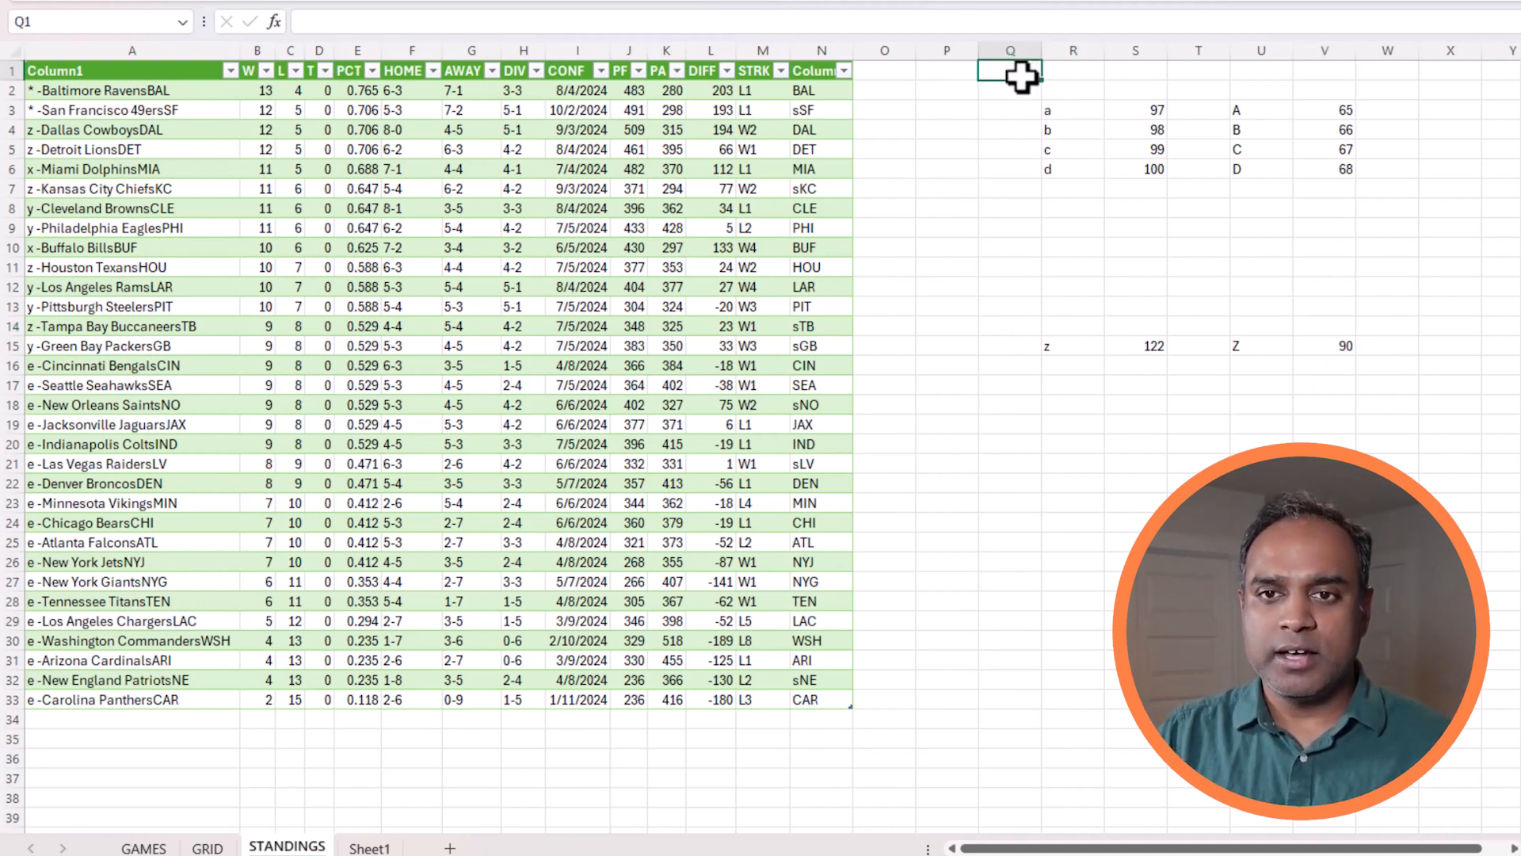
pyautogui.write('upper case A to Z - 6')
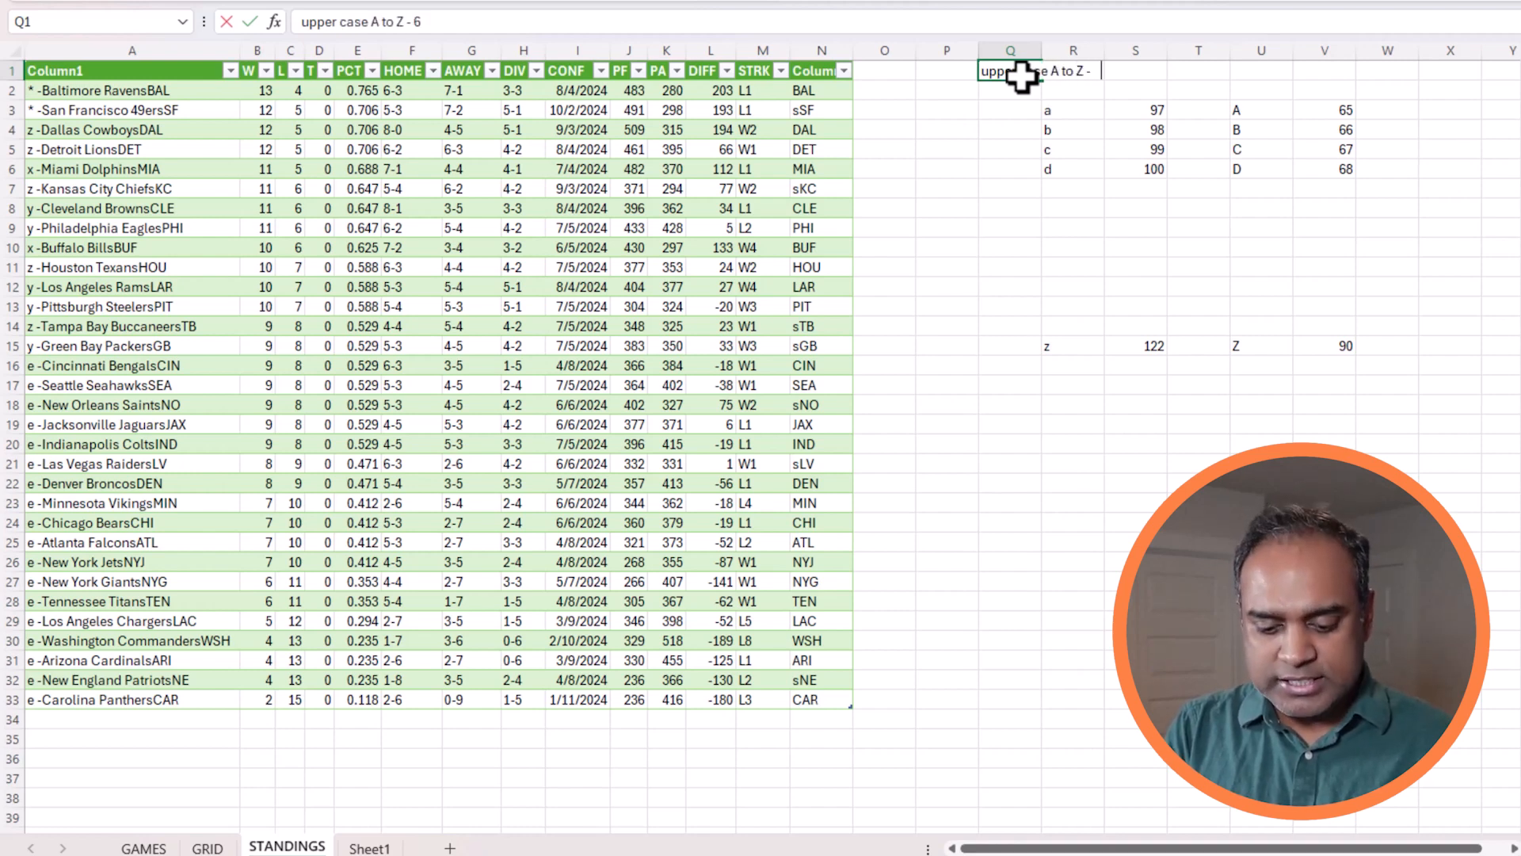
pyautogui.write('5 to ')
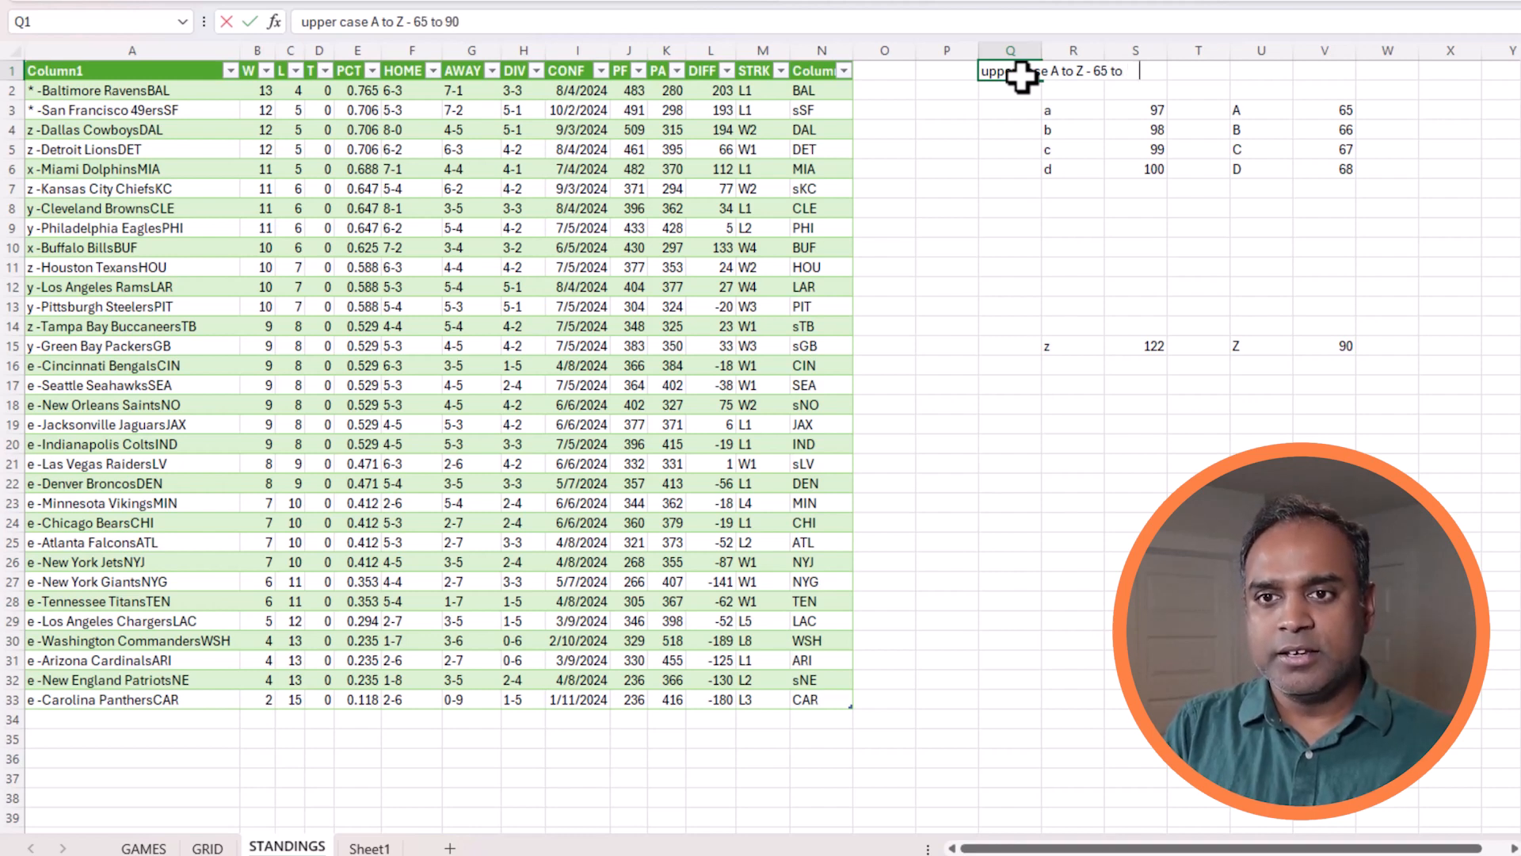
pyautogui.write('90')
pyautogui.press('Return')
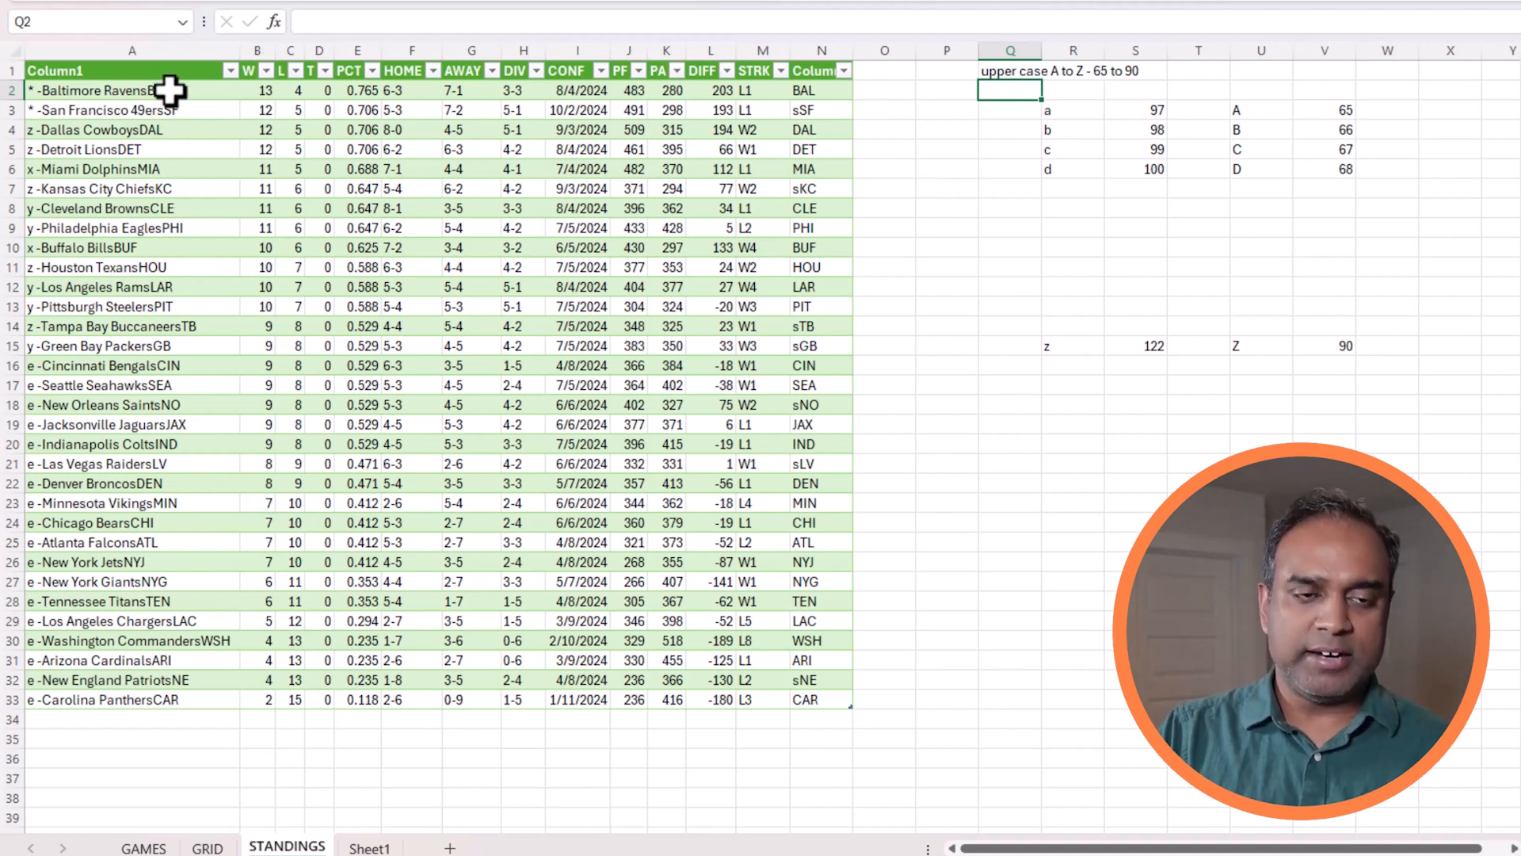
pyautogui.click(180, 50)
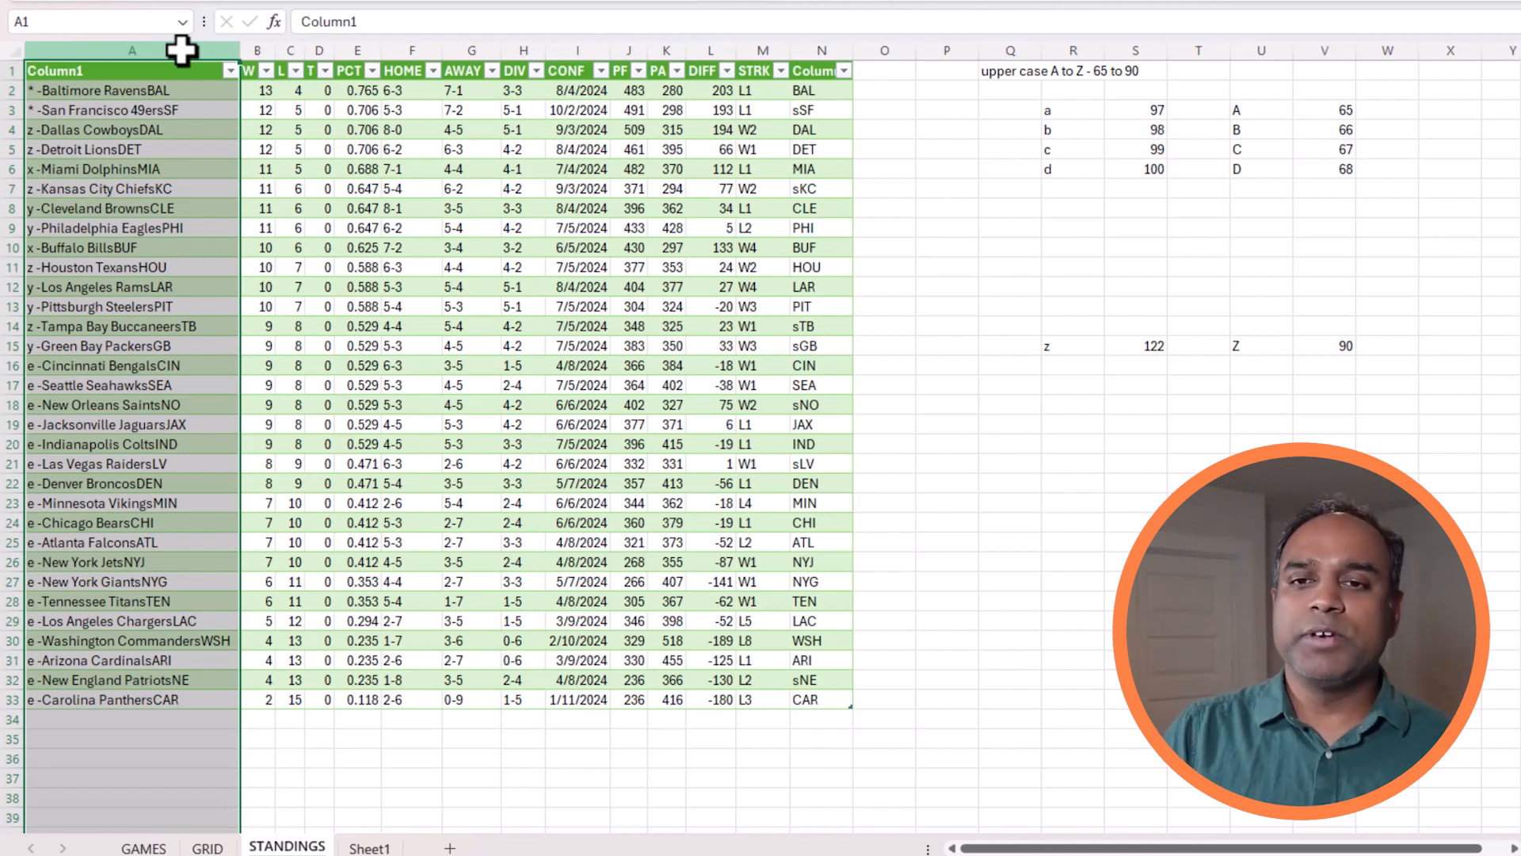
pyautogui.click(168, 109)
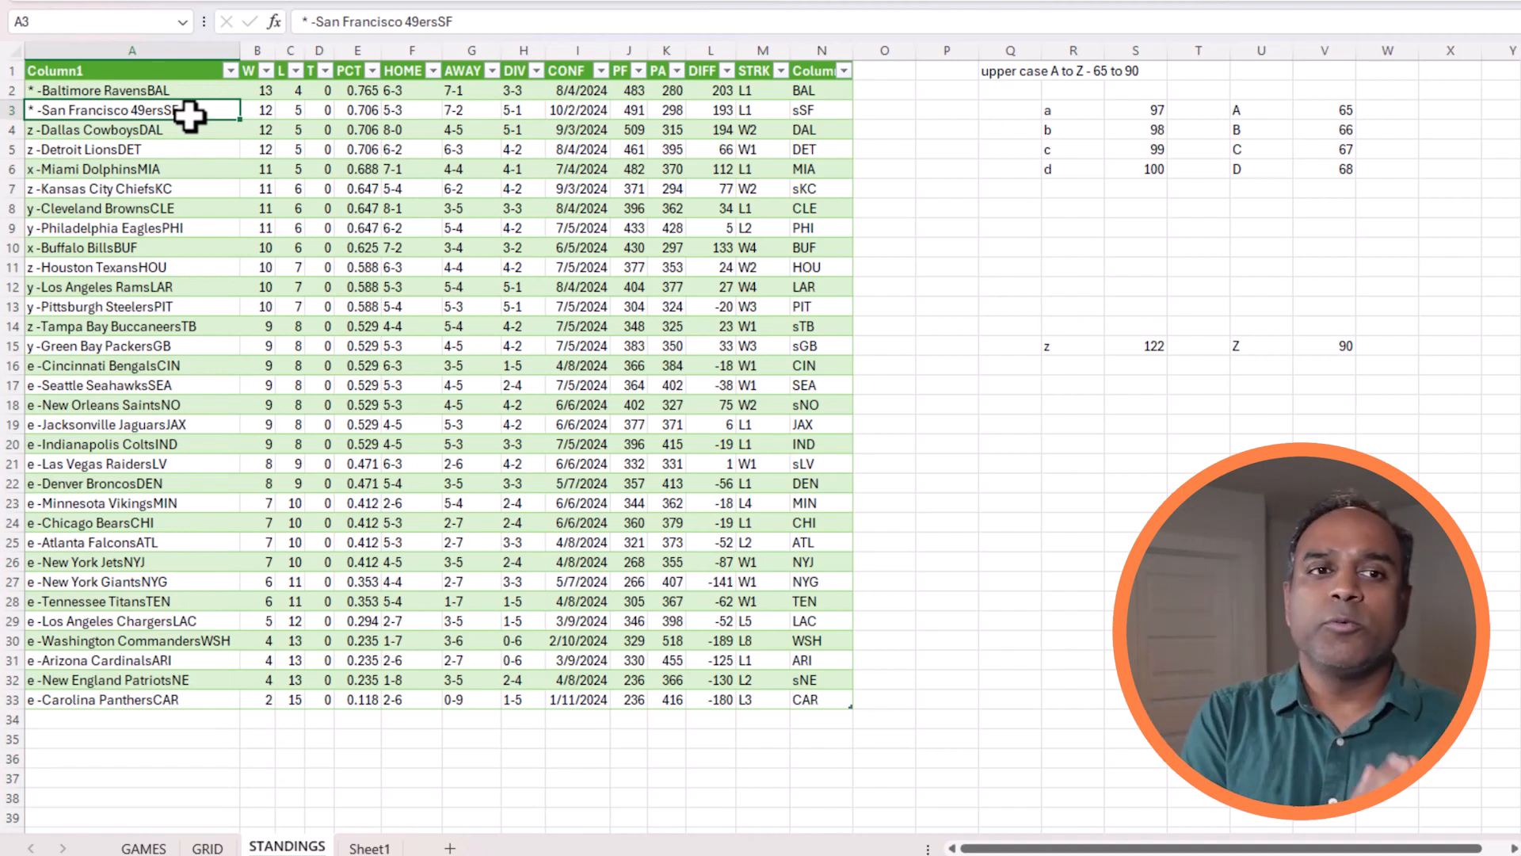
pyautogui.click(869, 93)
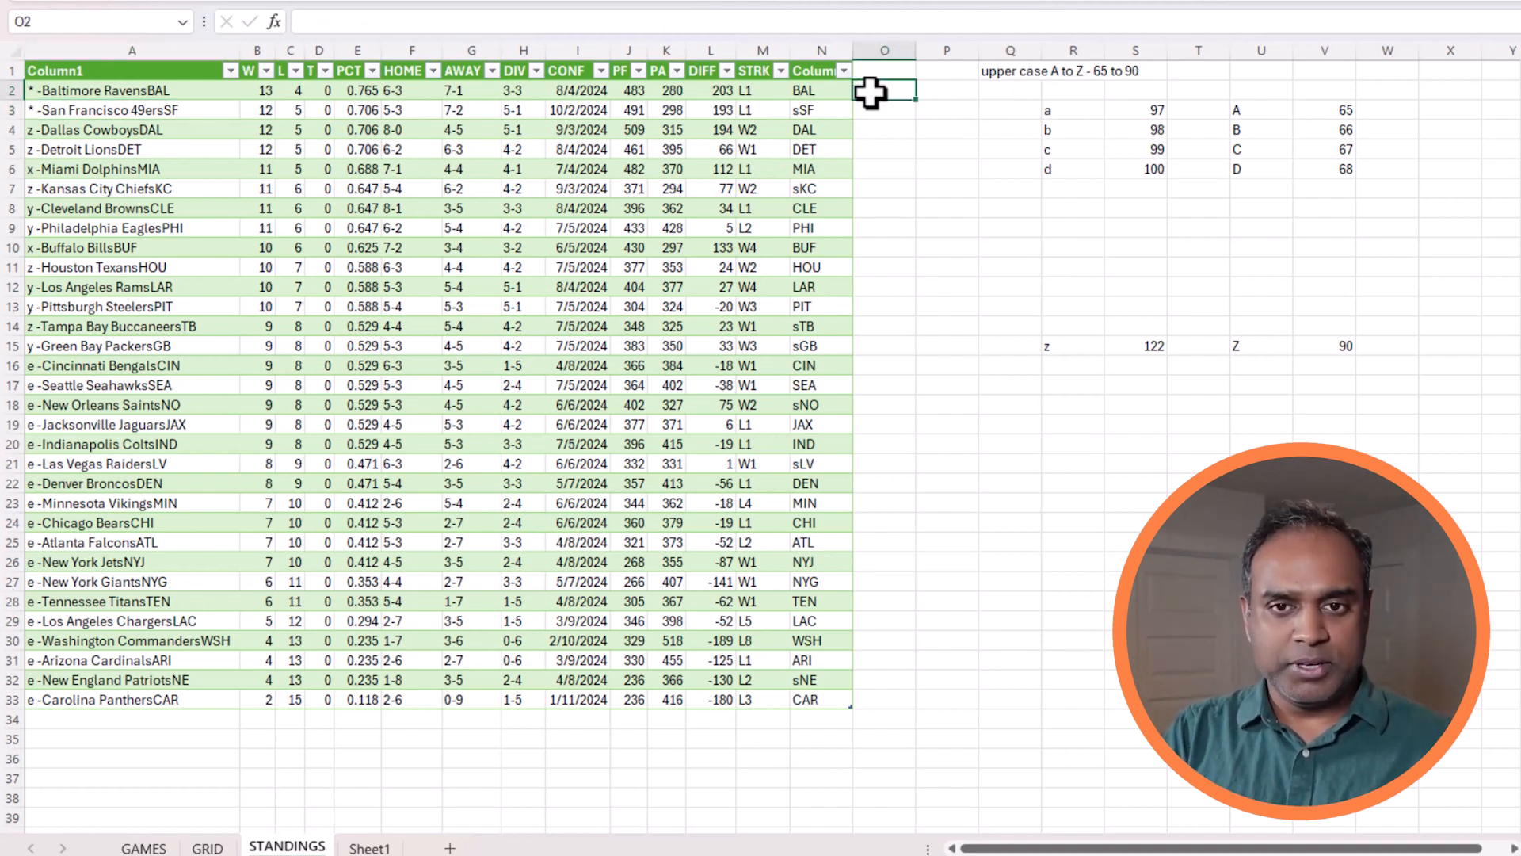
pyautogui.write('=')
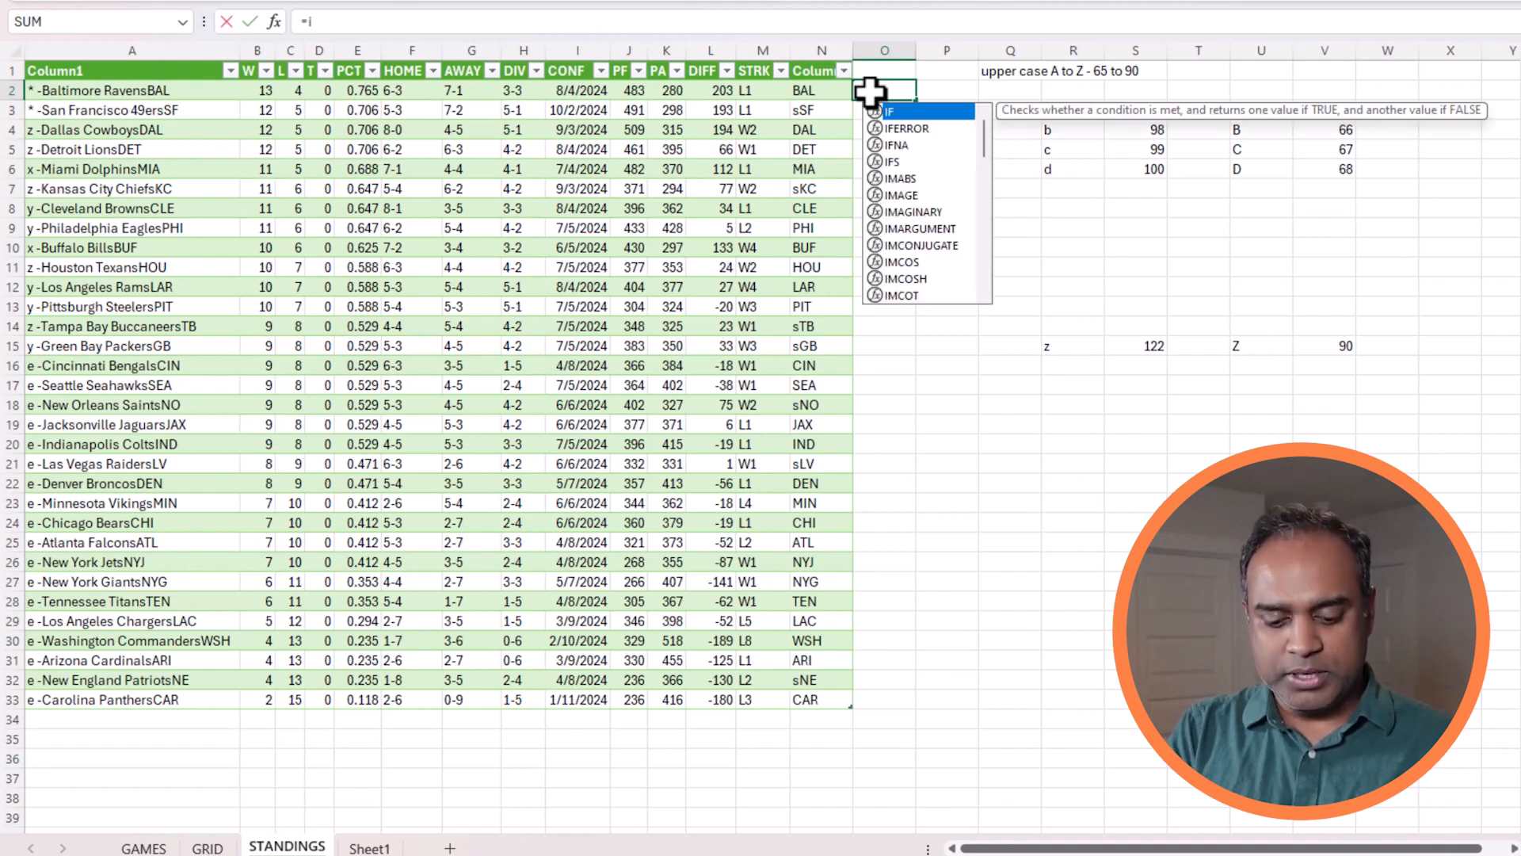
pyautogui.write('if(')
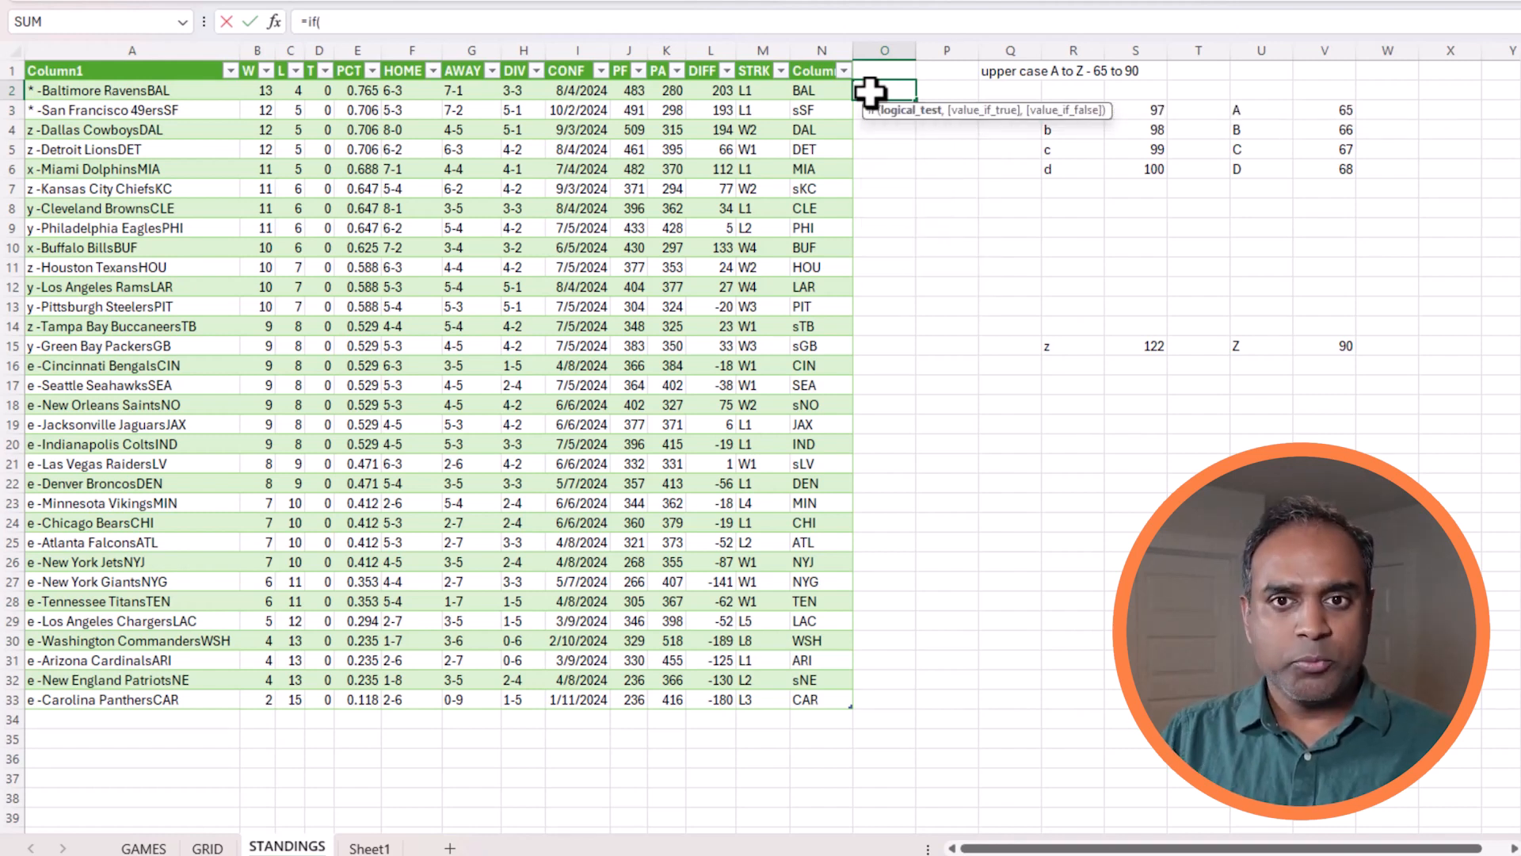
pyautogui.write('Code(')
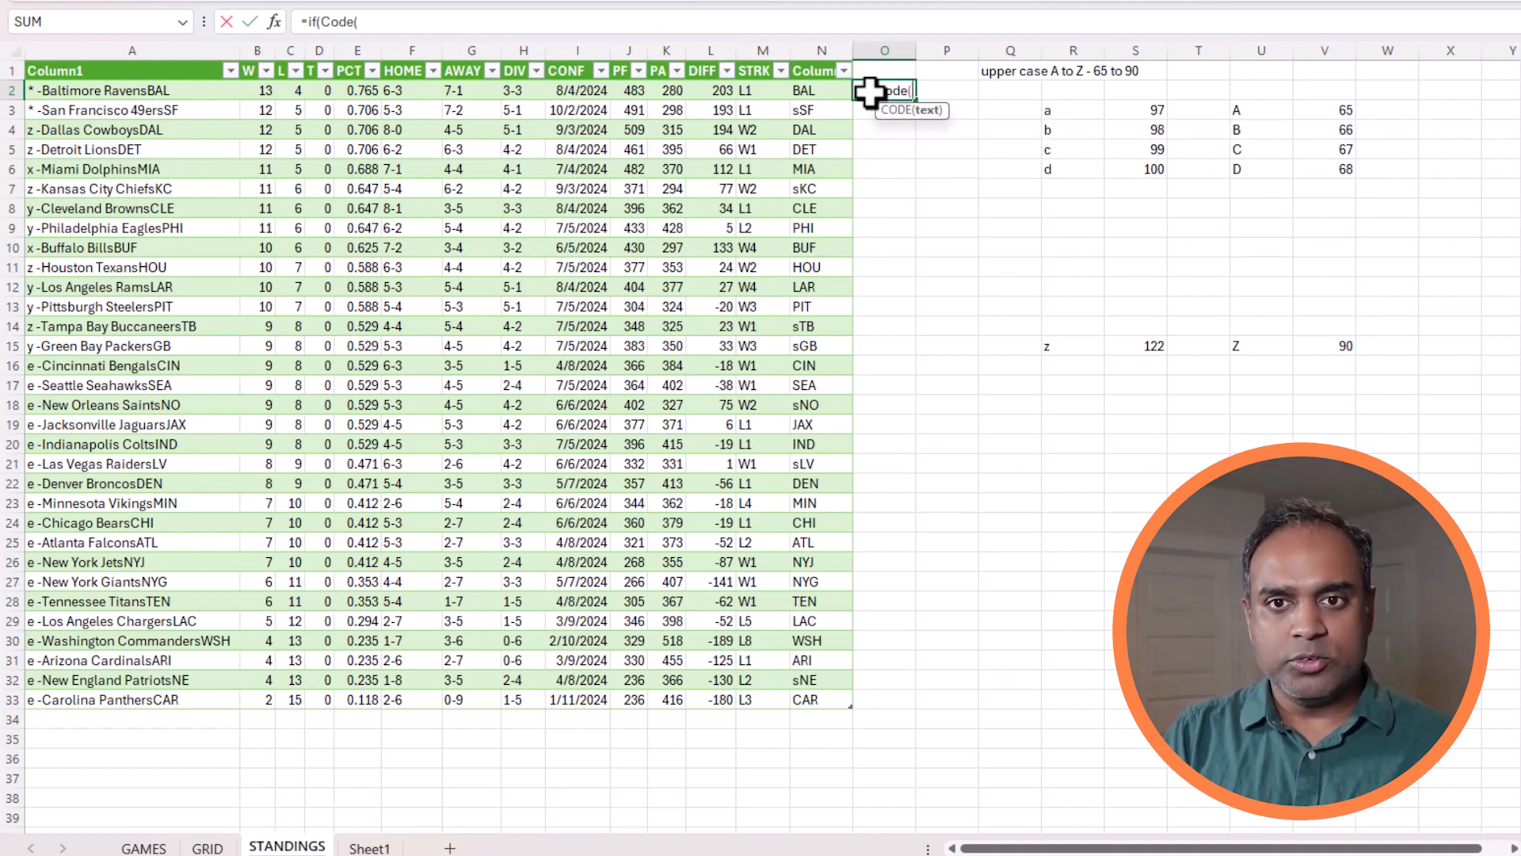
pyautogui.click(808, 87)
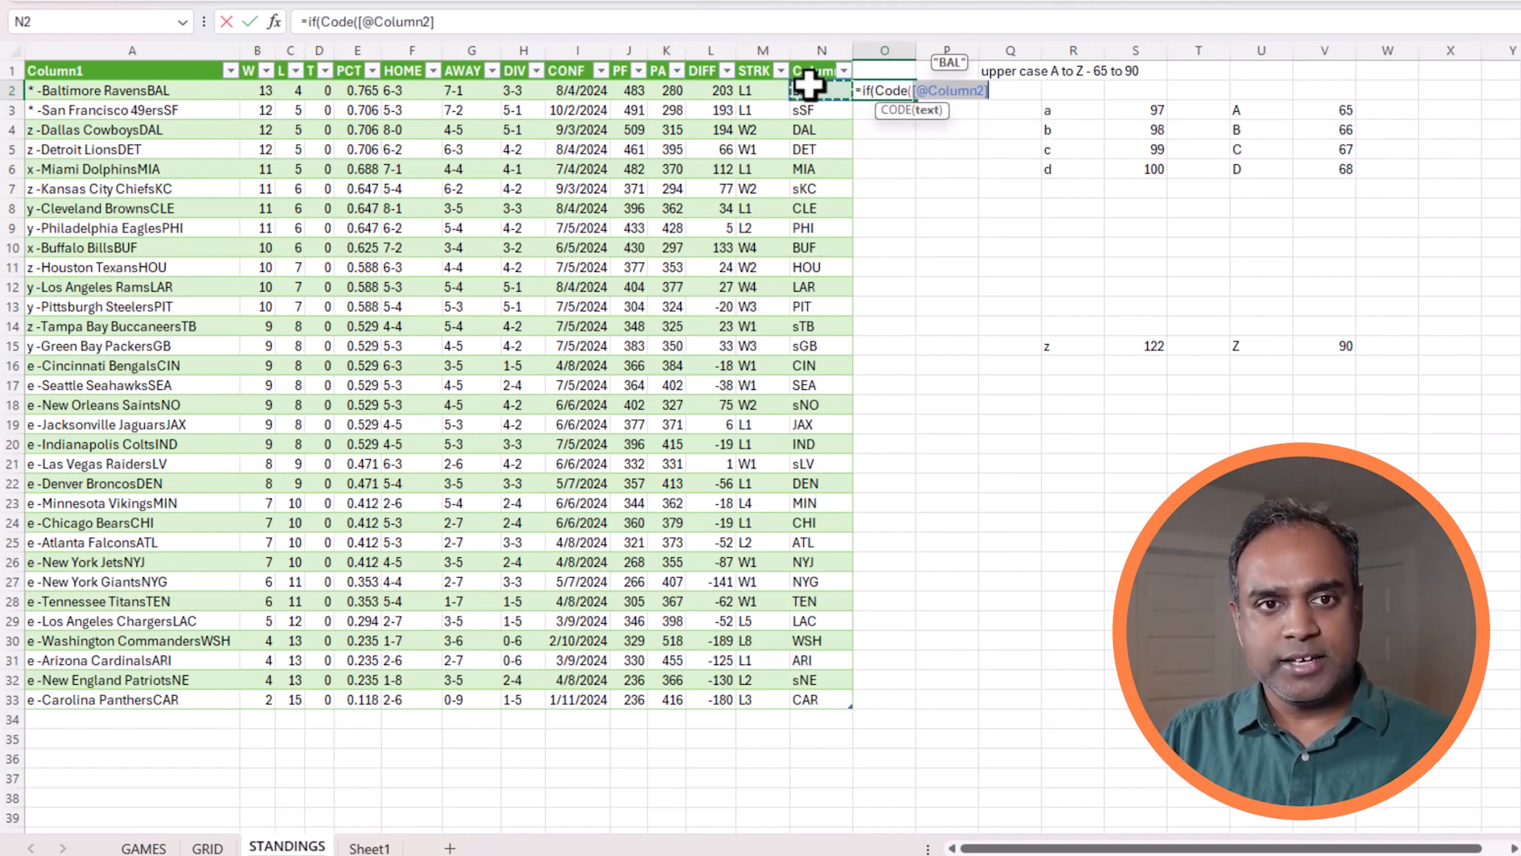
pyautogui.write(')')
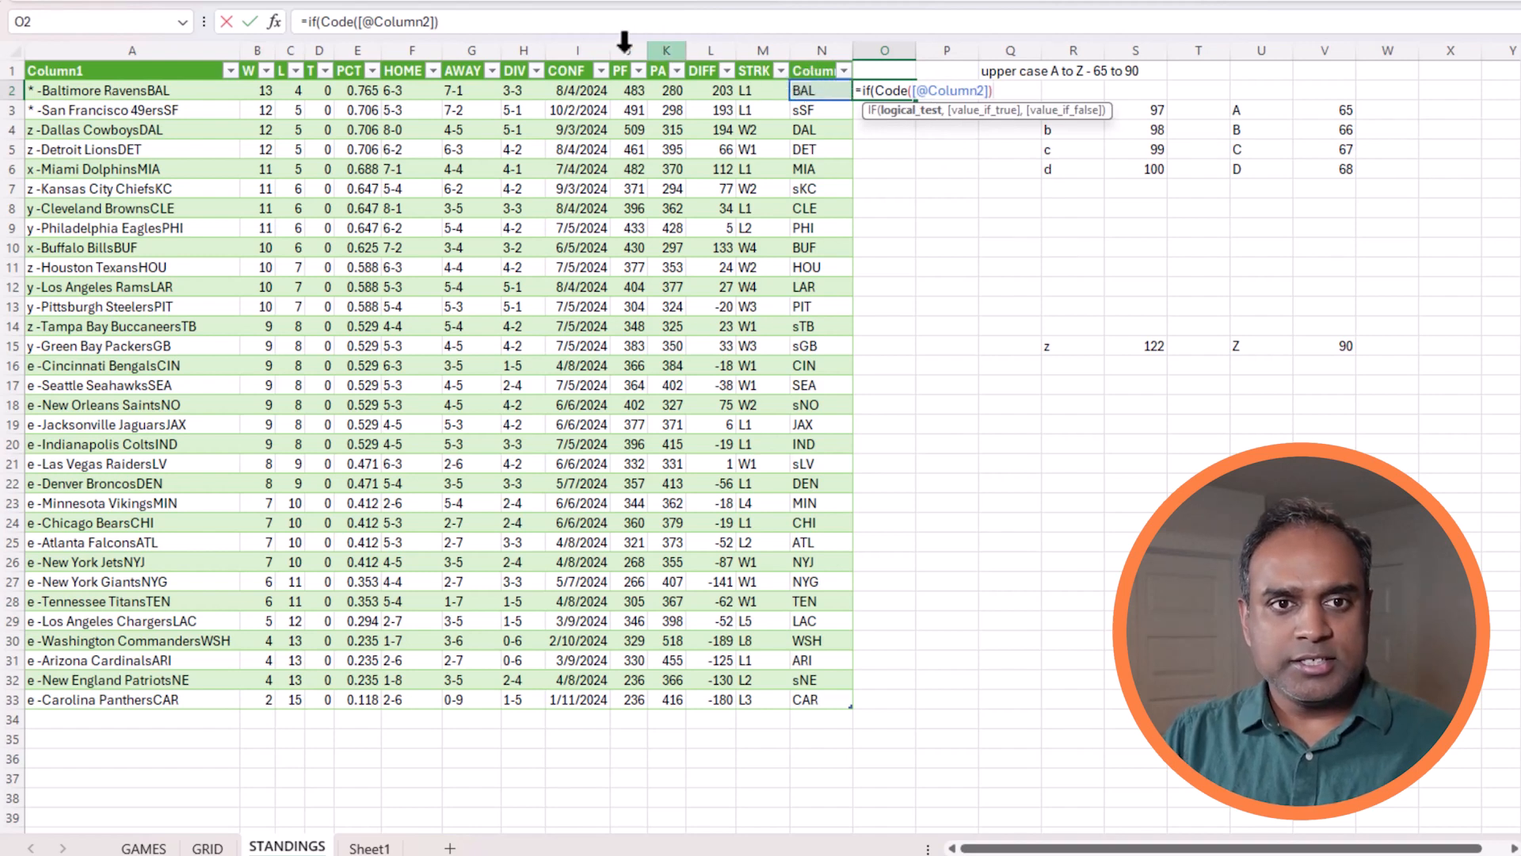
pyautogui.click(319, 21)
pyautogui.press('BackSpace')
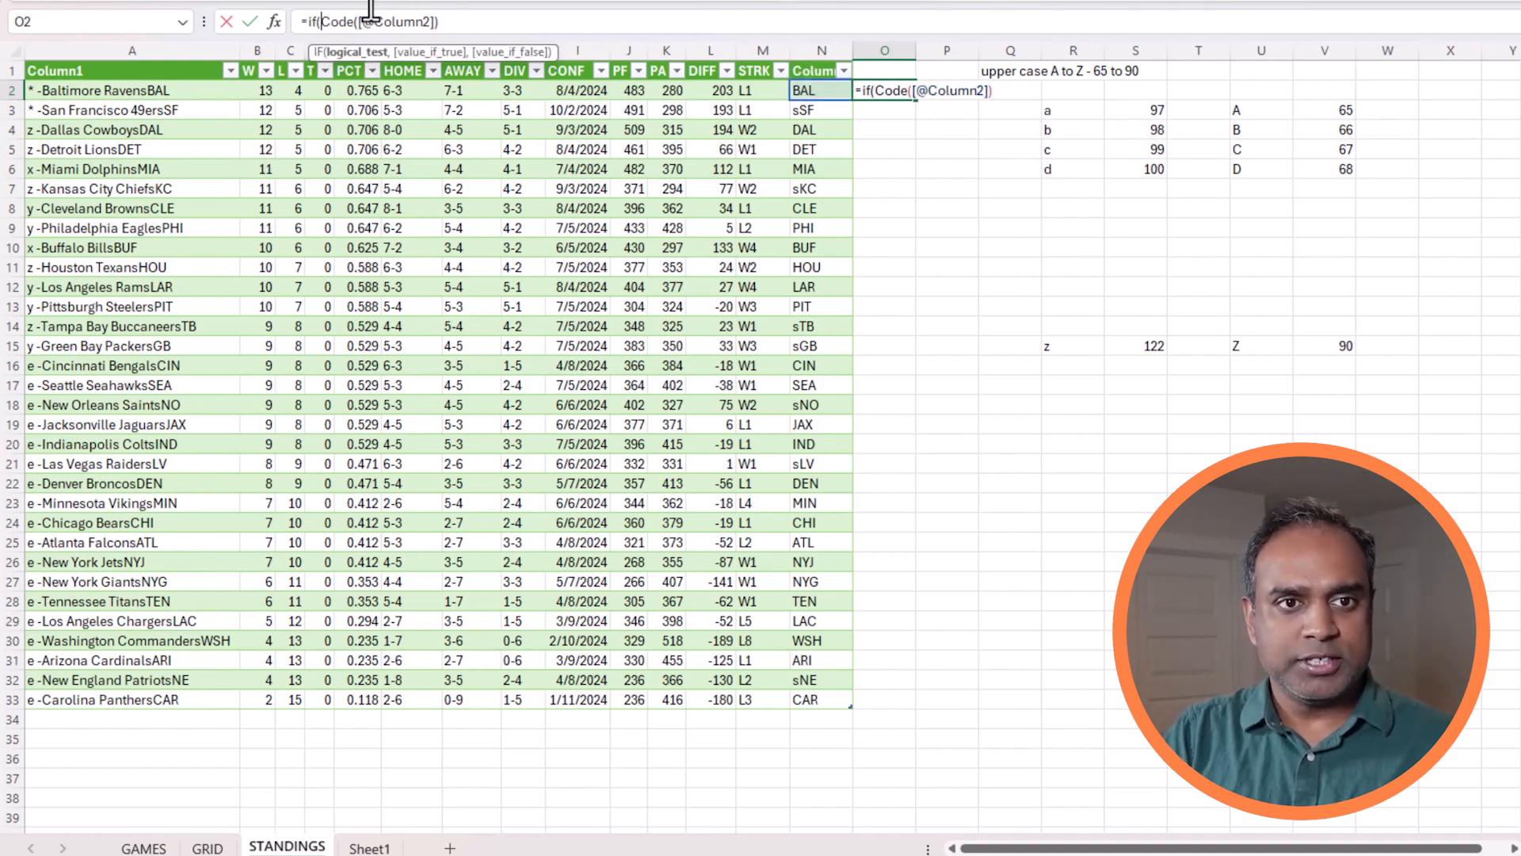
pyautogui.press('BackSpace')
pyautogui.press('BackSpace')
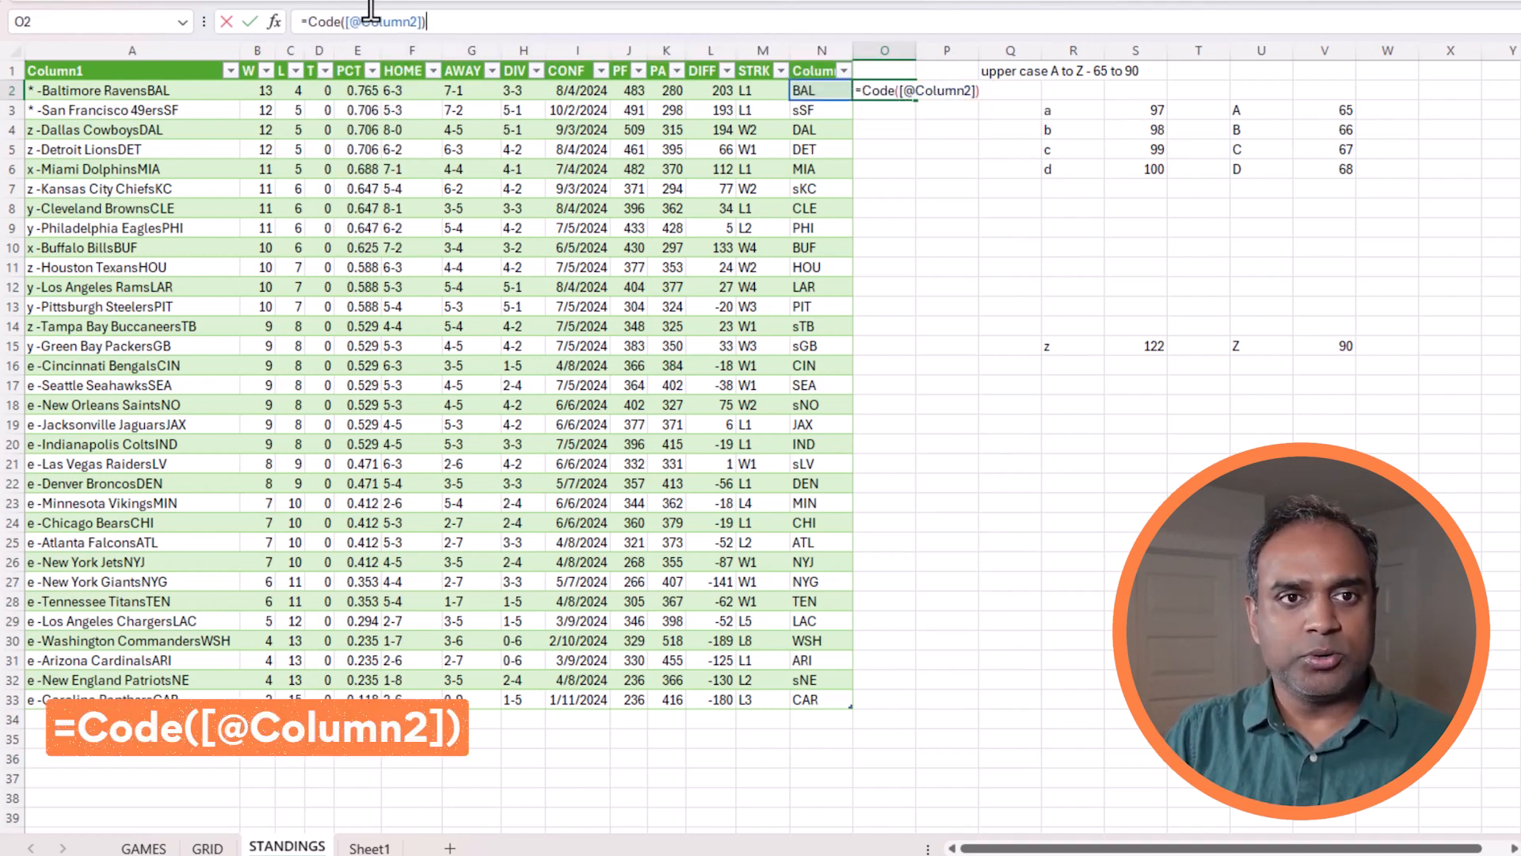
pyautogui.press('Return')
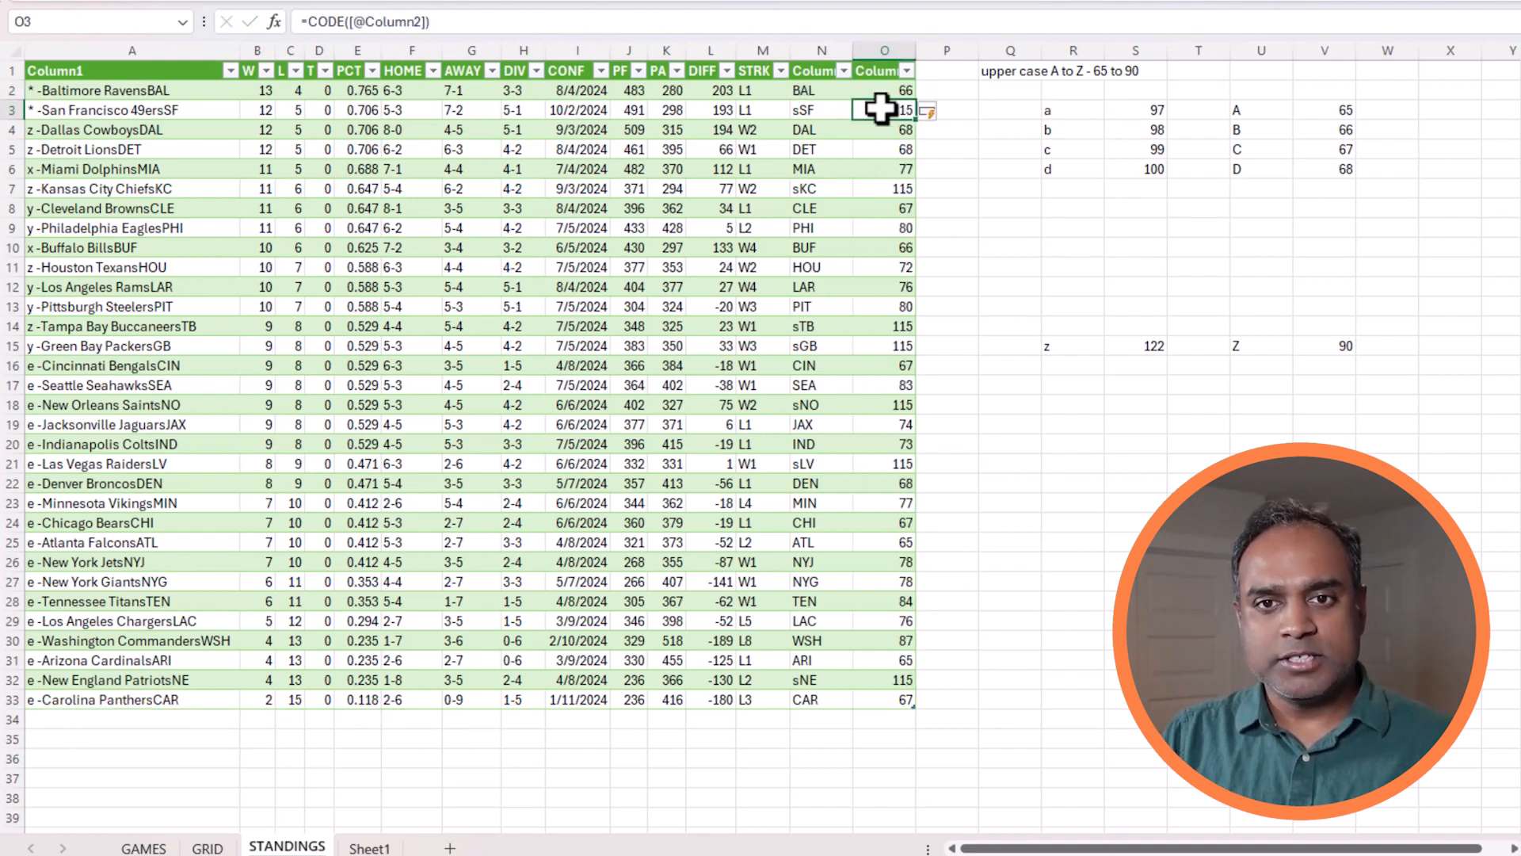
pyautogui.press('Up')
# Compare the abbreviations in column N with their codes in column O, highlighting the rows for SF, KC, TB, GB, NO, LV and NE
pyautogui.click(820, 93)
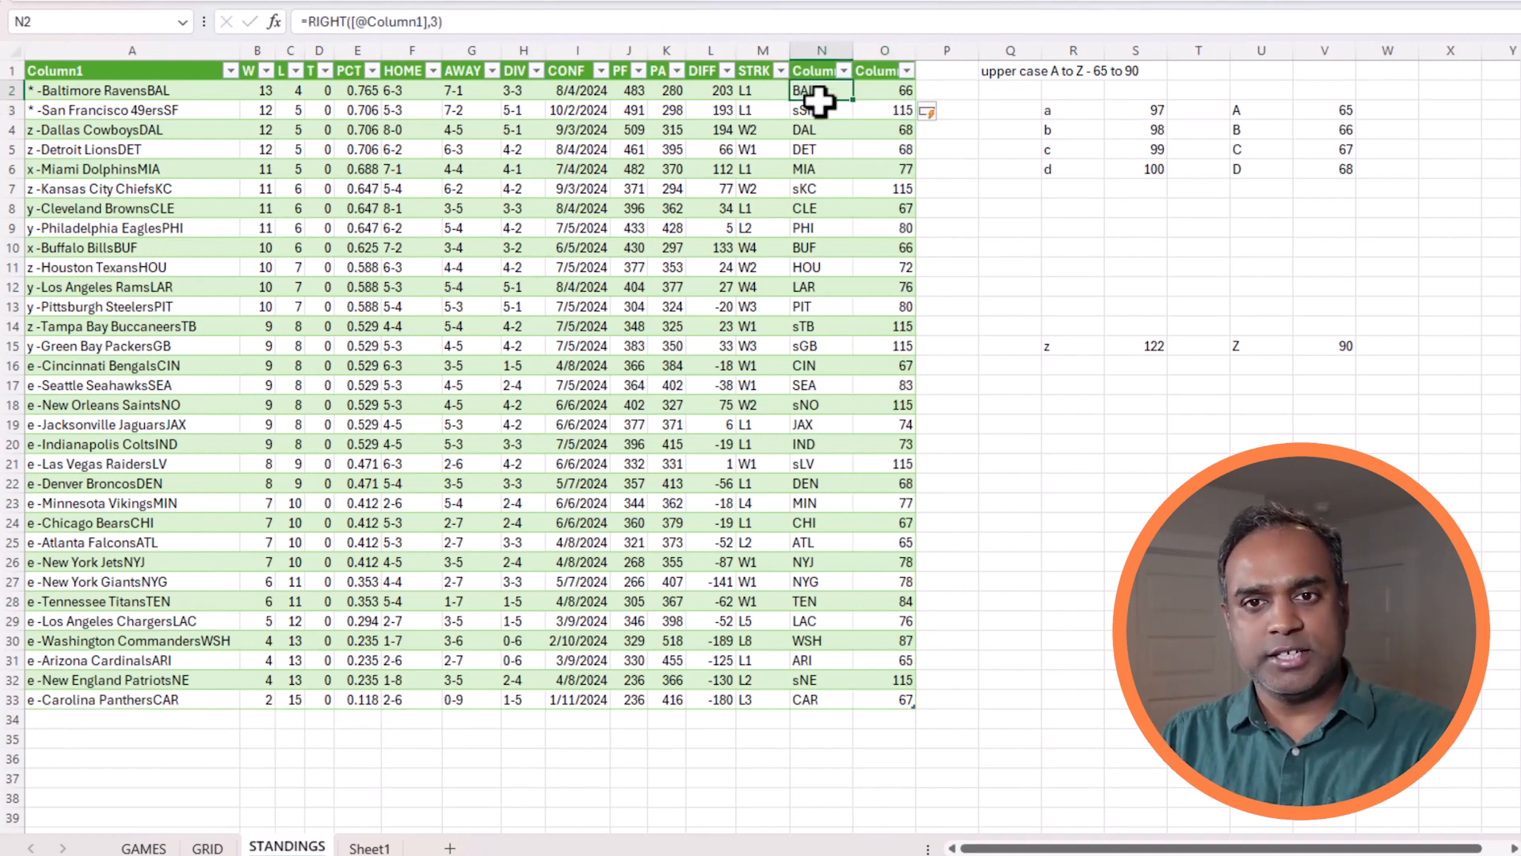
pyautogui.click(831, 114)
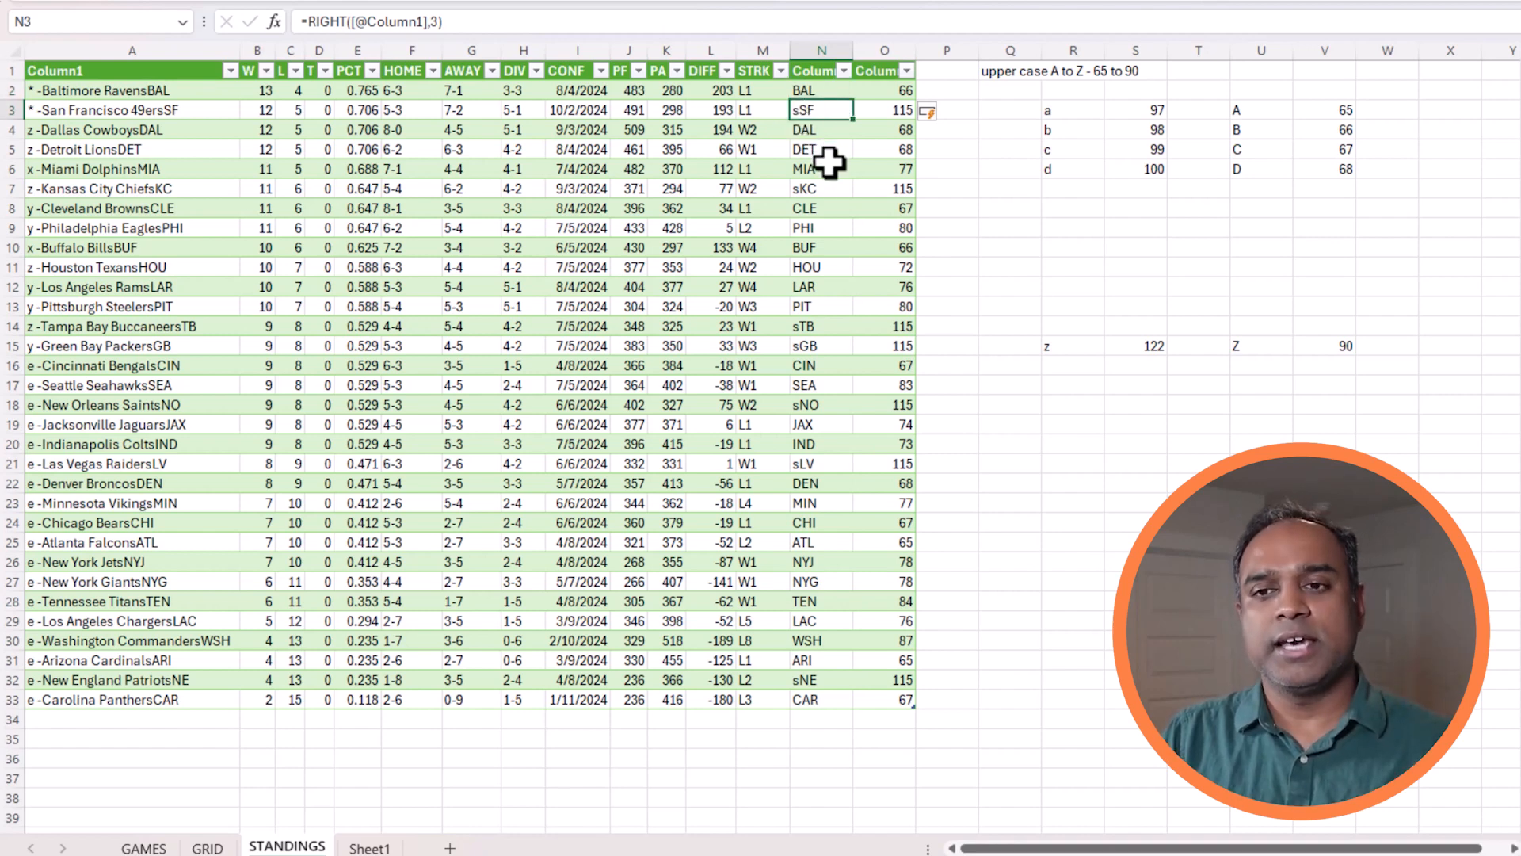
pyautogui.click(877, 110)
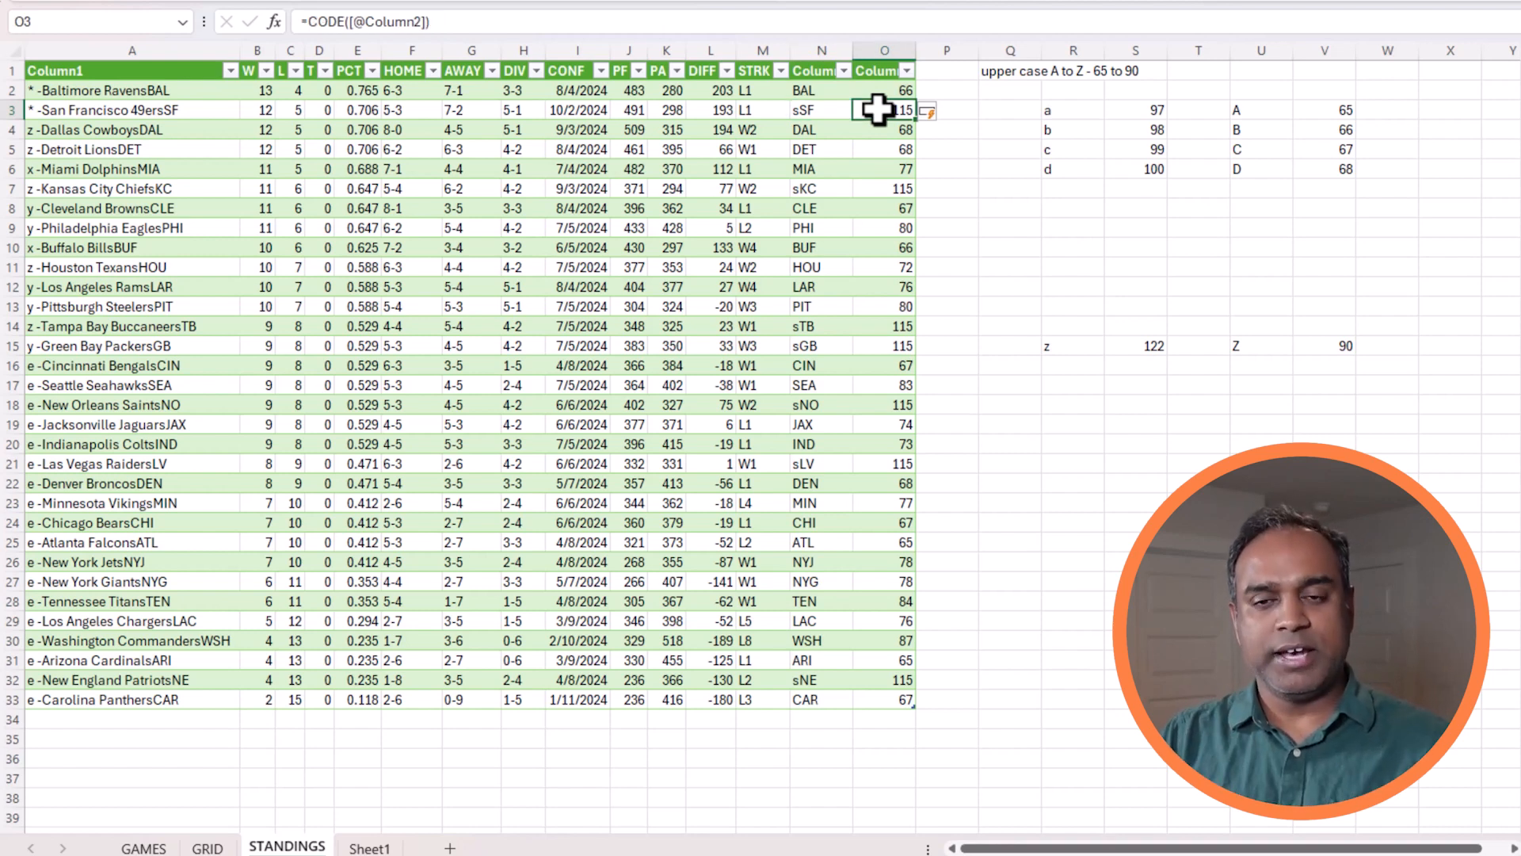
pyautogui.keyDown('ctrl'); pyautogui.click(832, 112); pyautogui.keyUp('ctrl')
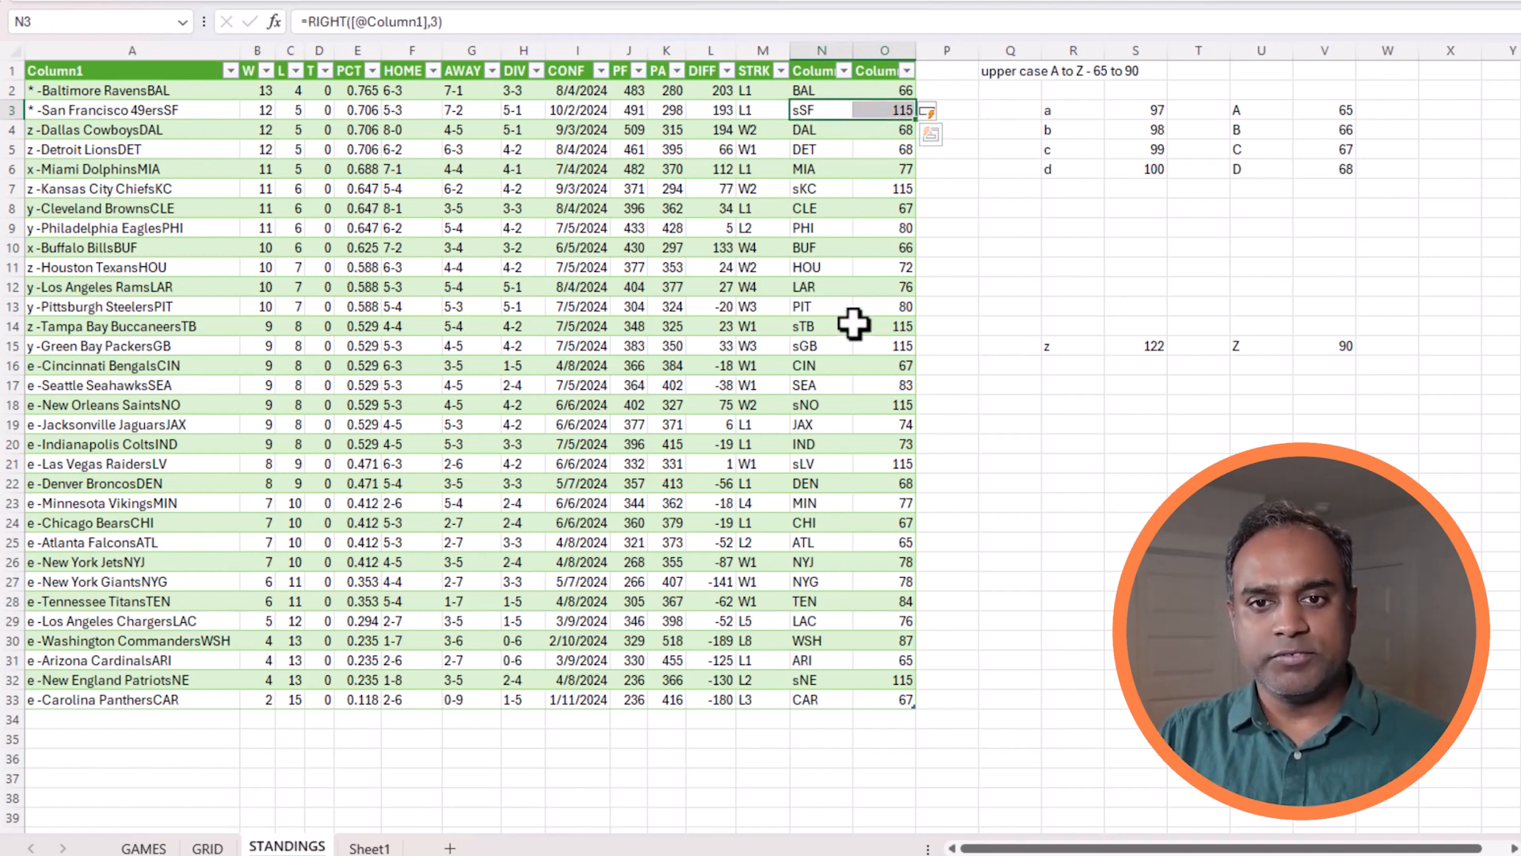
pyautogui.moveTo(828, 191); pyautogui.dragTo(859, 191)
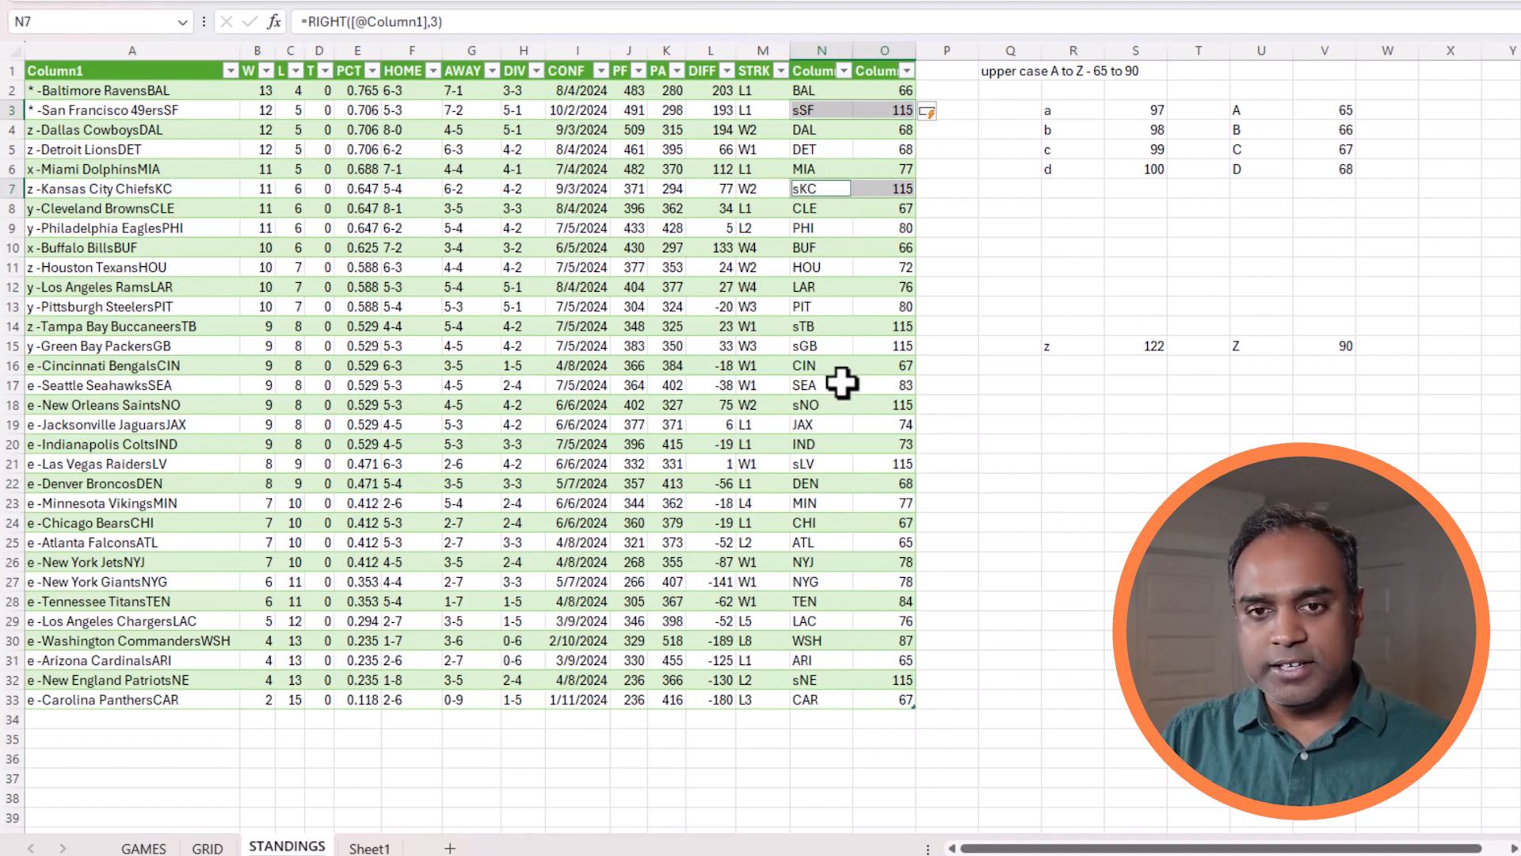
pyautogui.moveTo(825, 325)
pyautogui.mouseDown()
pyautogui.moveTo(872, 328)
pyautogui.moveTo(876, 343)
pyautogui.mouseUp()
pyautogui.moveTo(824, 408); pyautogui.dragTo(867, 404)
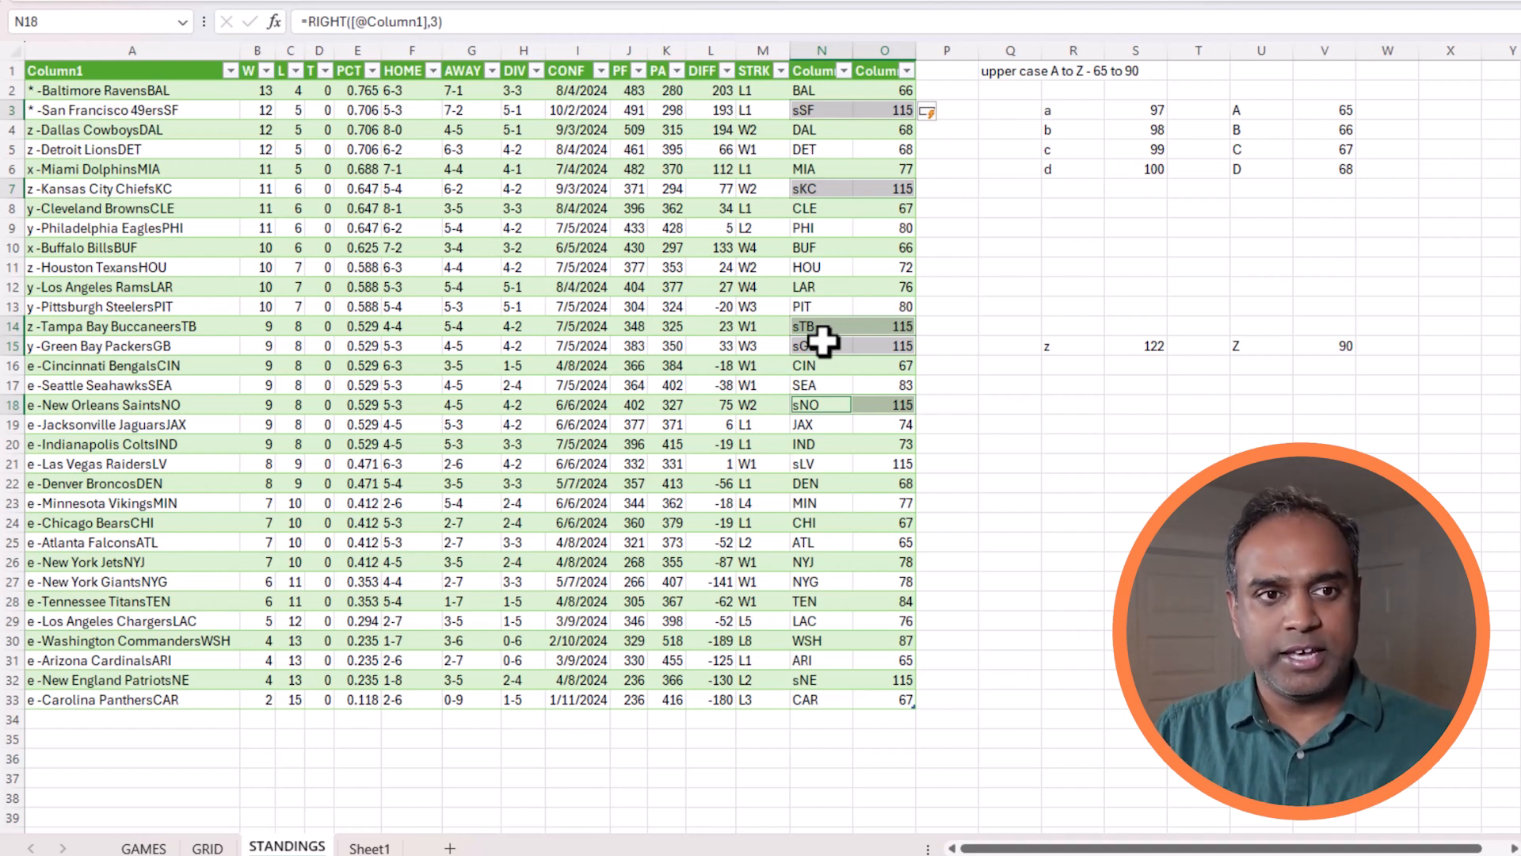
pyautogui.keyDown('ctrl'); pyautogui.click(834, 464); pyautogui.keyUp('ctrl')
pyautogui.moveTo(834, 464); pyautogui.dragTo(878, 466)
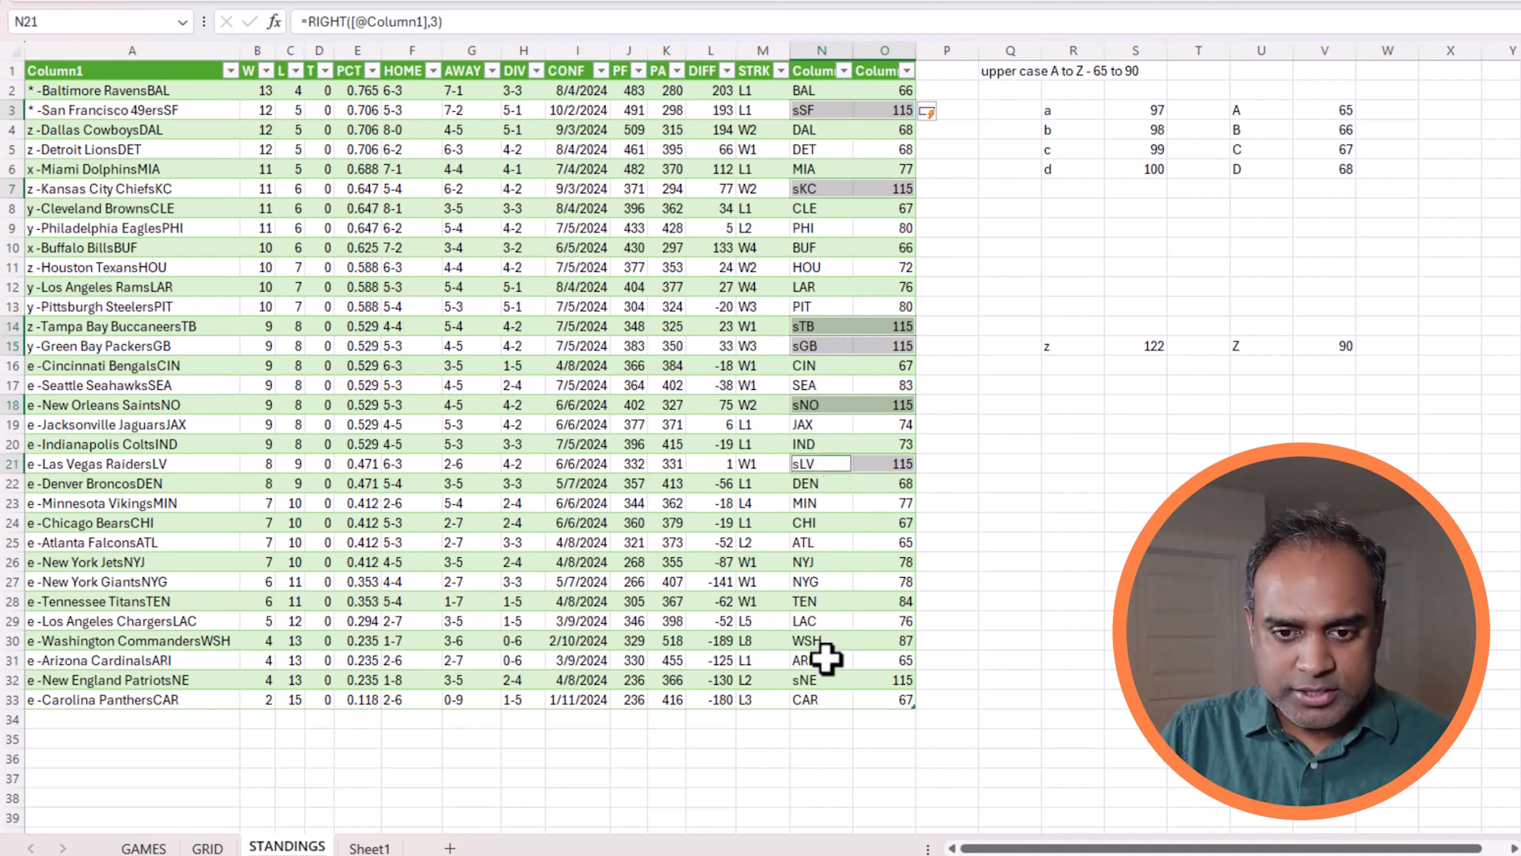
pyautogui.moveTo(828, 681); pyautogui.dragTo(855, 682)
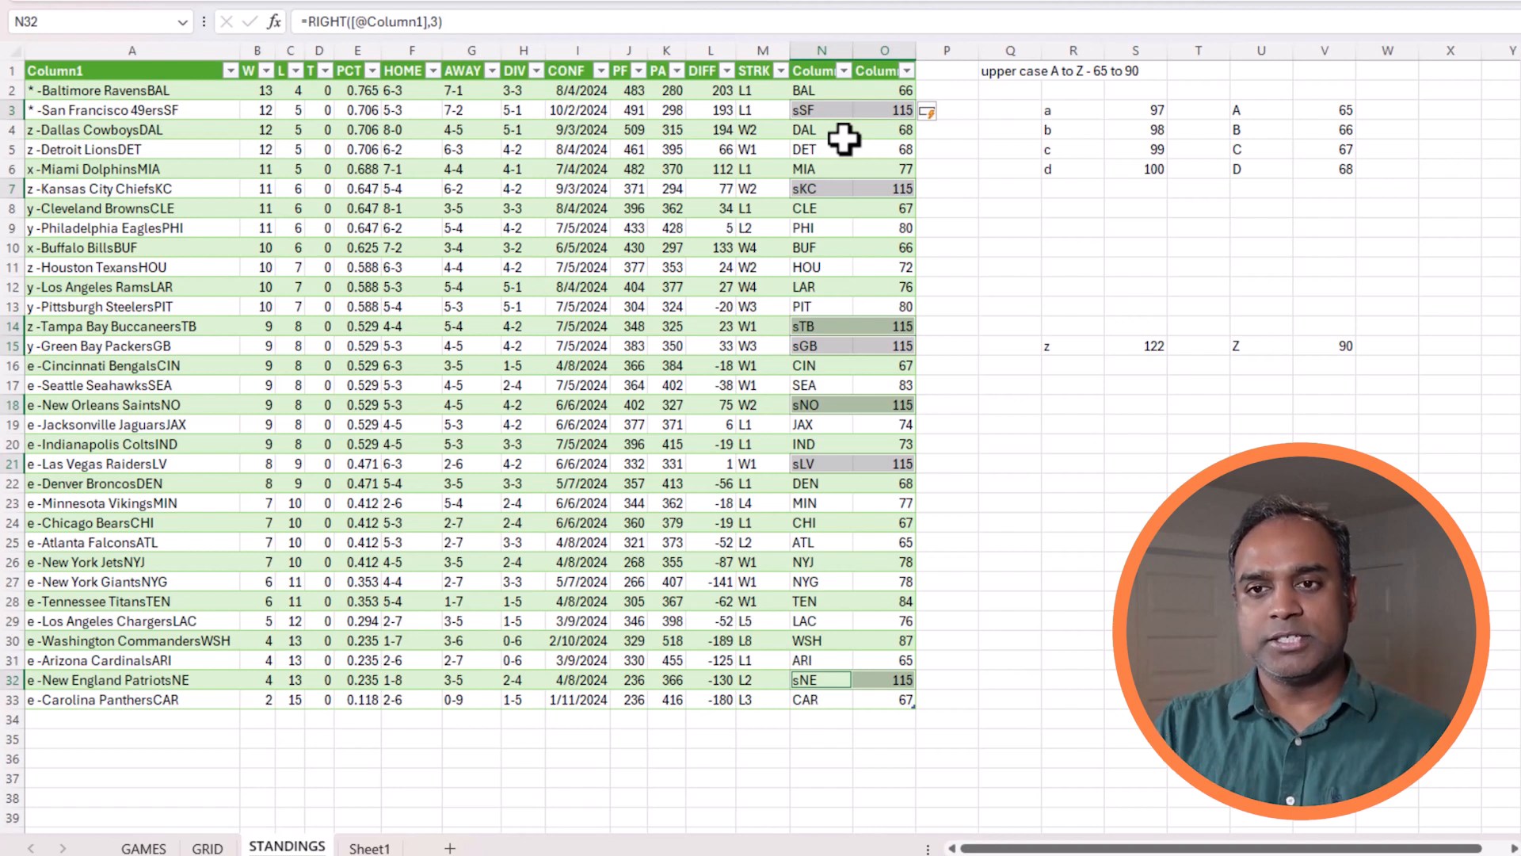
# Wrap the CODE formula in O2 in an IF that tests whether the code is >=65
pyautogui.click(903, 91)
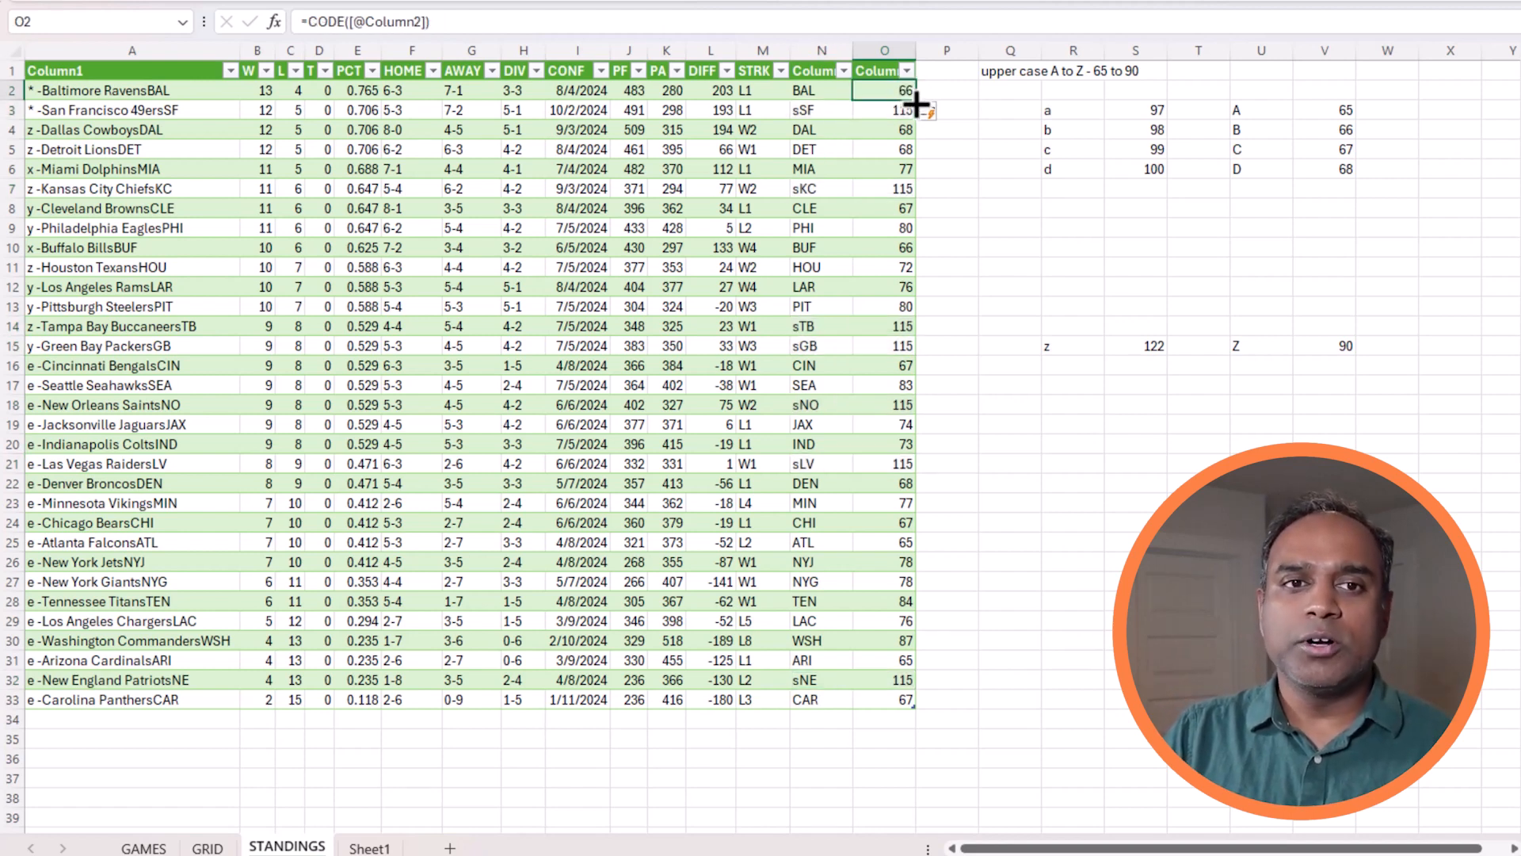
pyautogui.click(307, 22)
pyautogui.write('IF(')
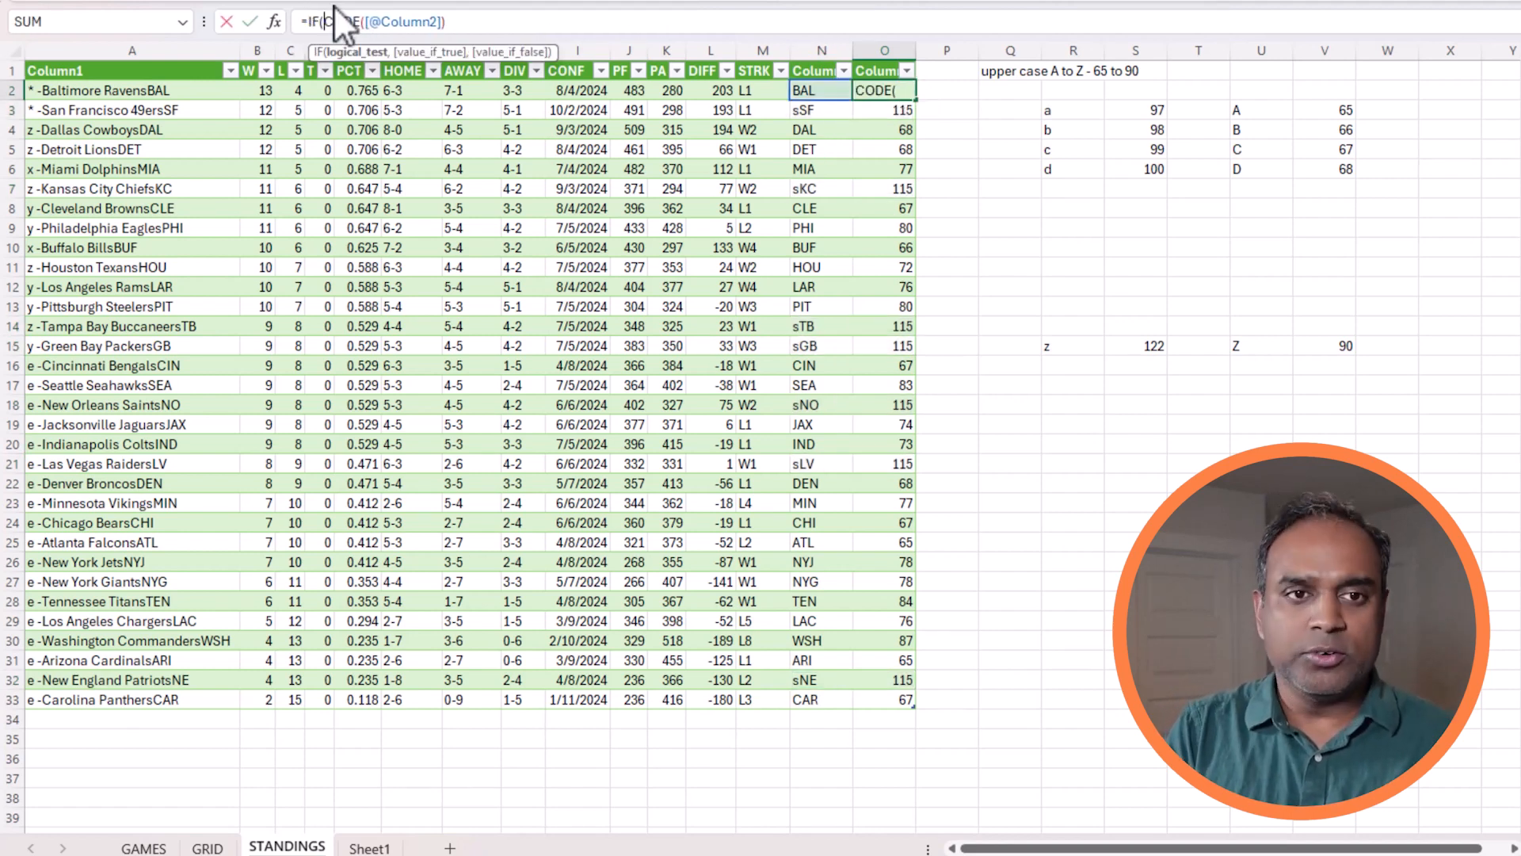
pyautogui.click(467, 21)
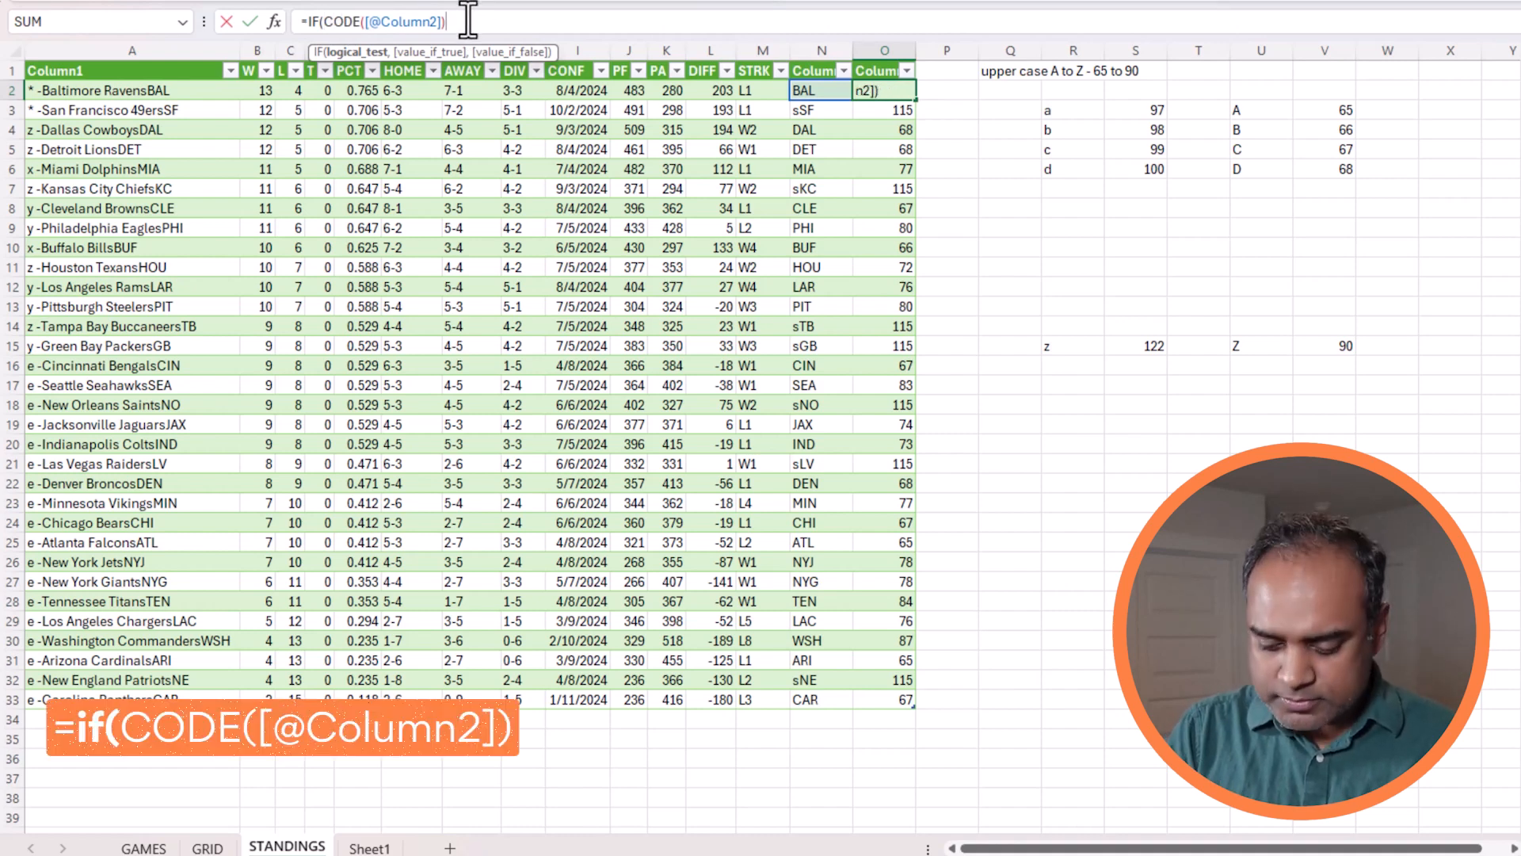
pyautogui.write('>=65,')
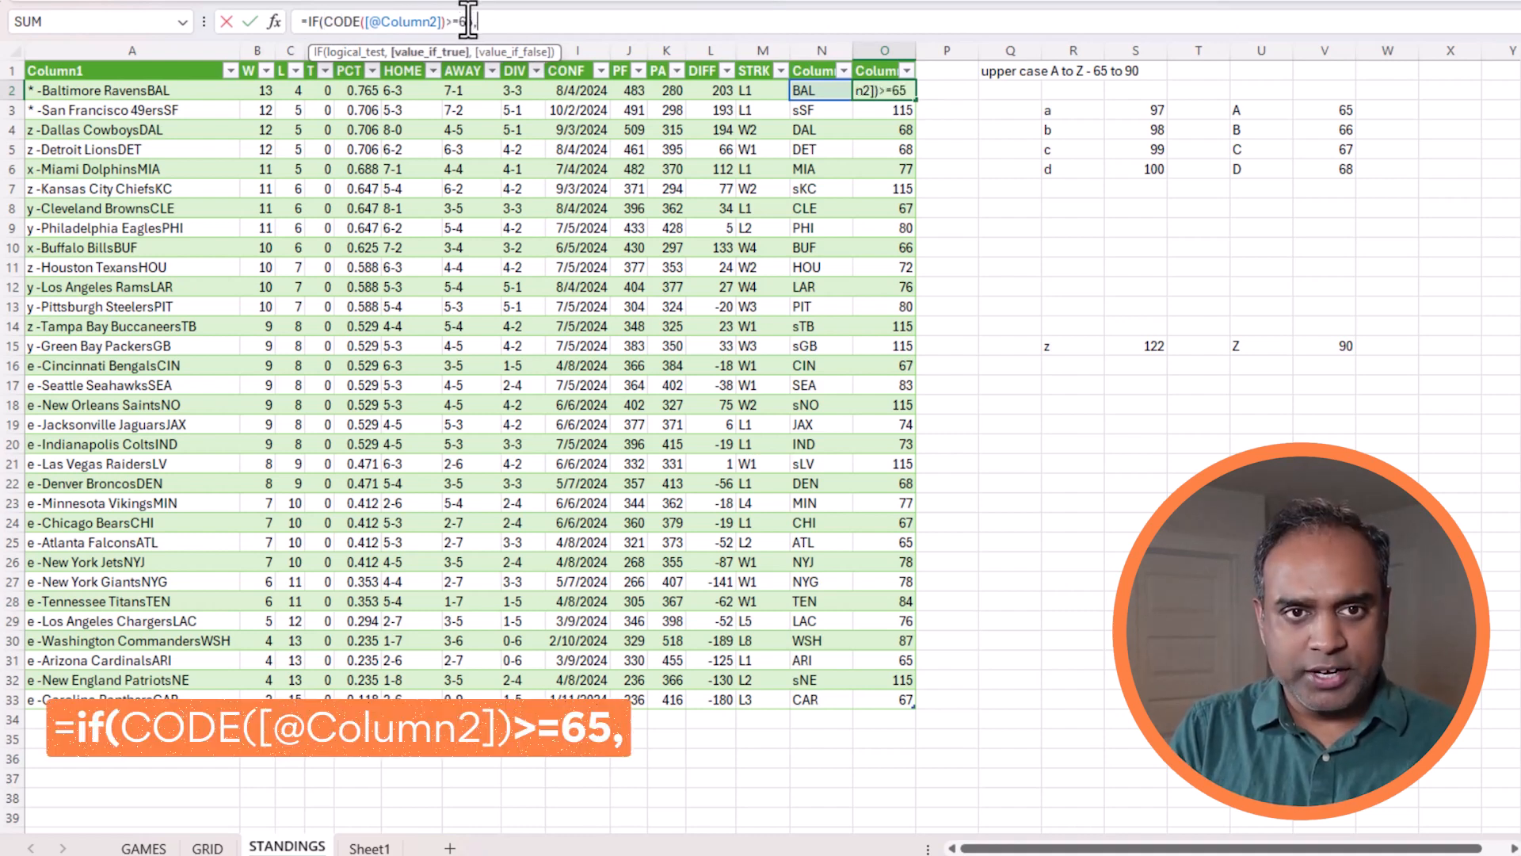
pyautogui.click(326, 22)
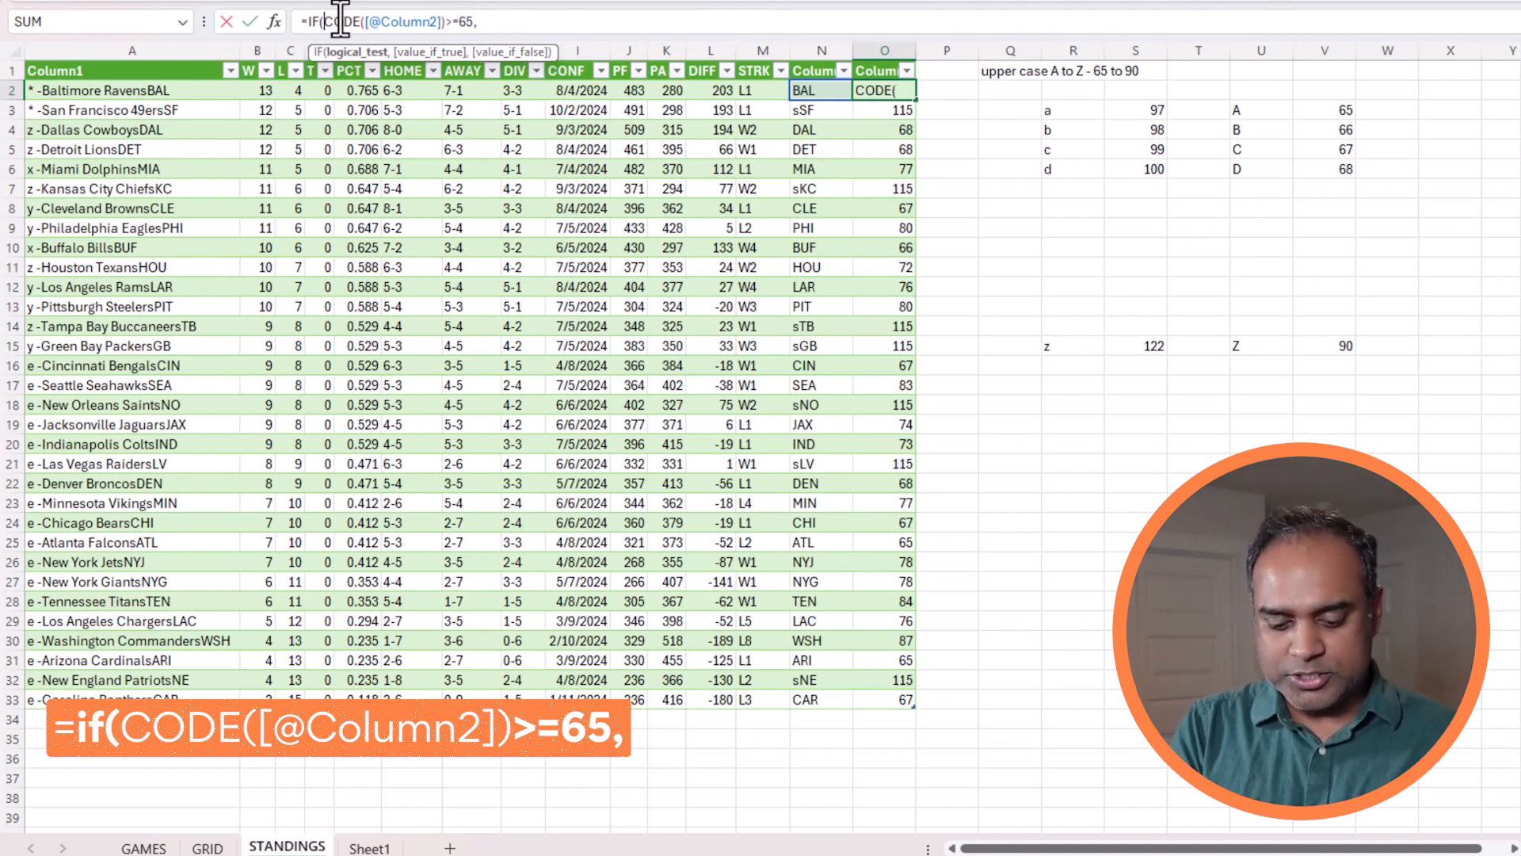
pyautogui.write('AND(')
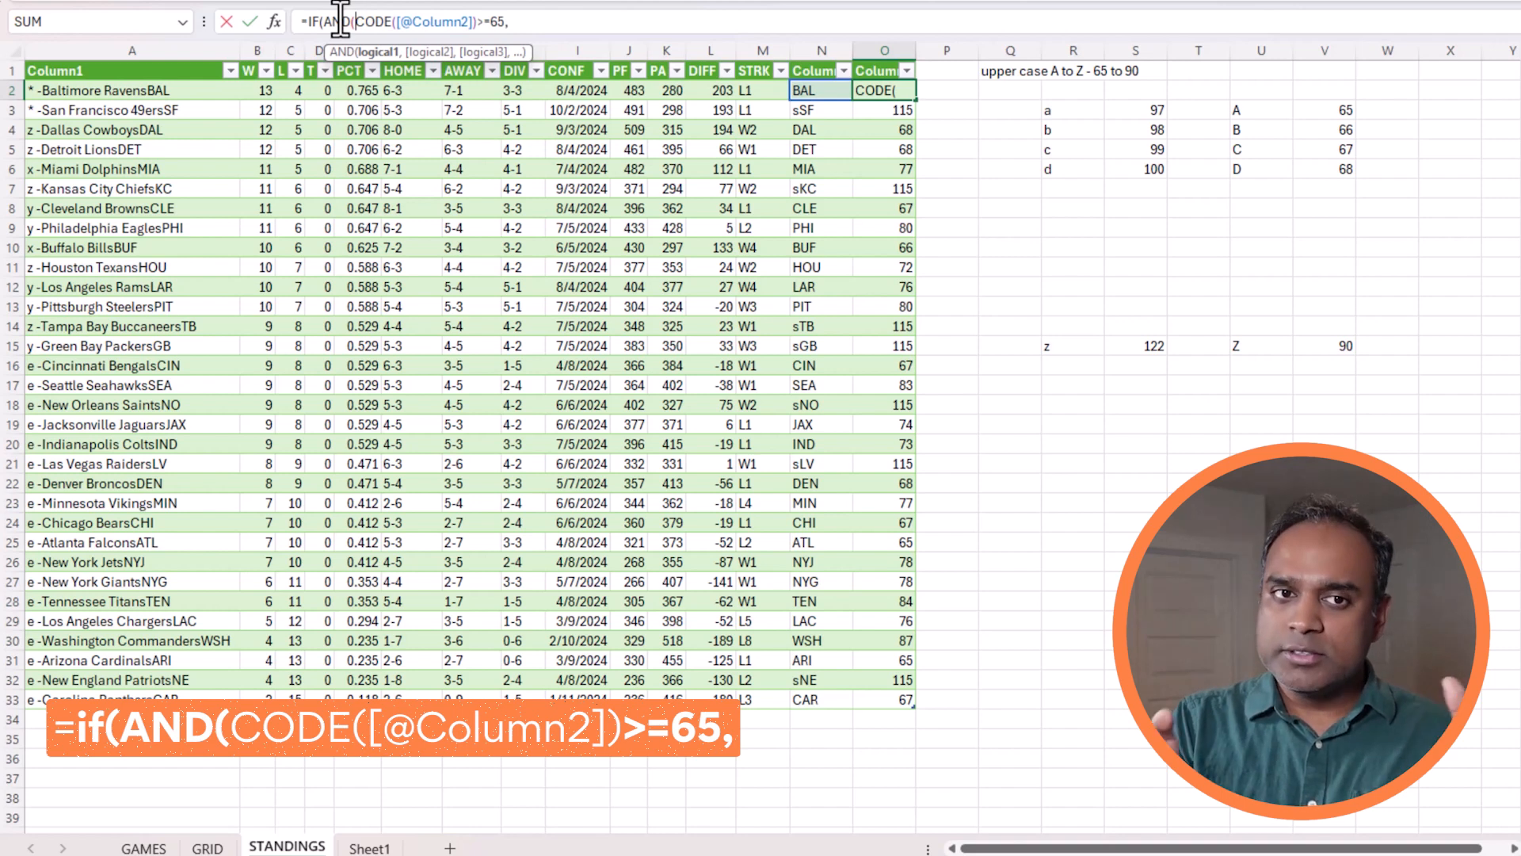
pyautogui.keyDown('shift'); pyautogui.click(515, 22); pyautogui.keyUp('shift')
pyautogui.hotkey('ctrl', 'c')
pyautogui.click(544, 21)
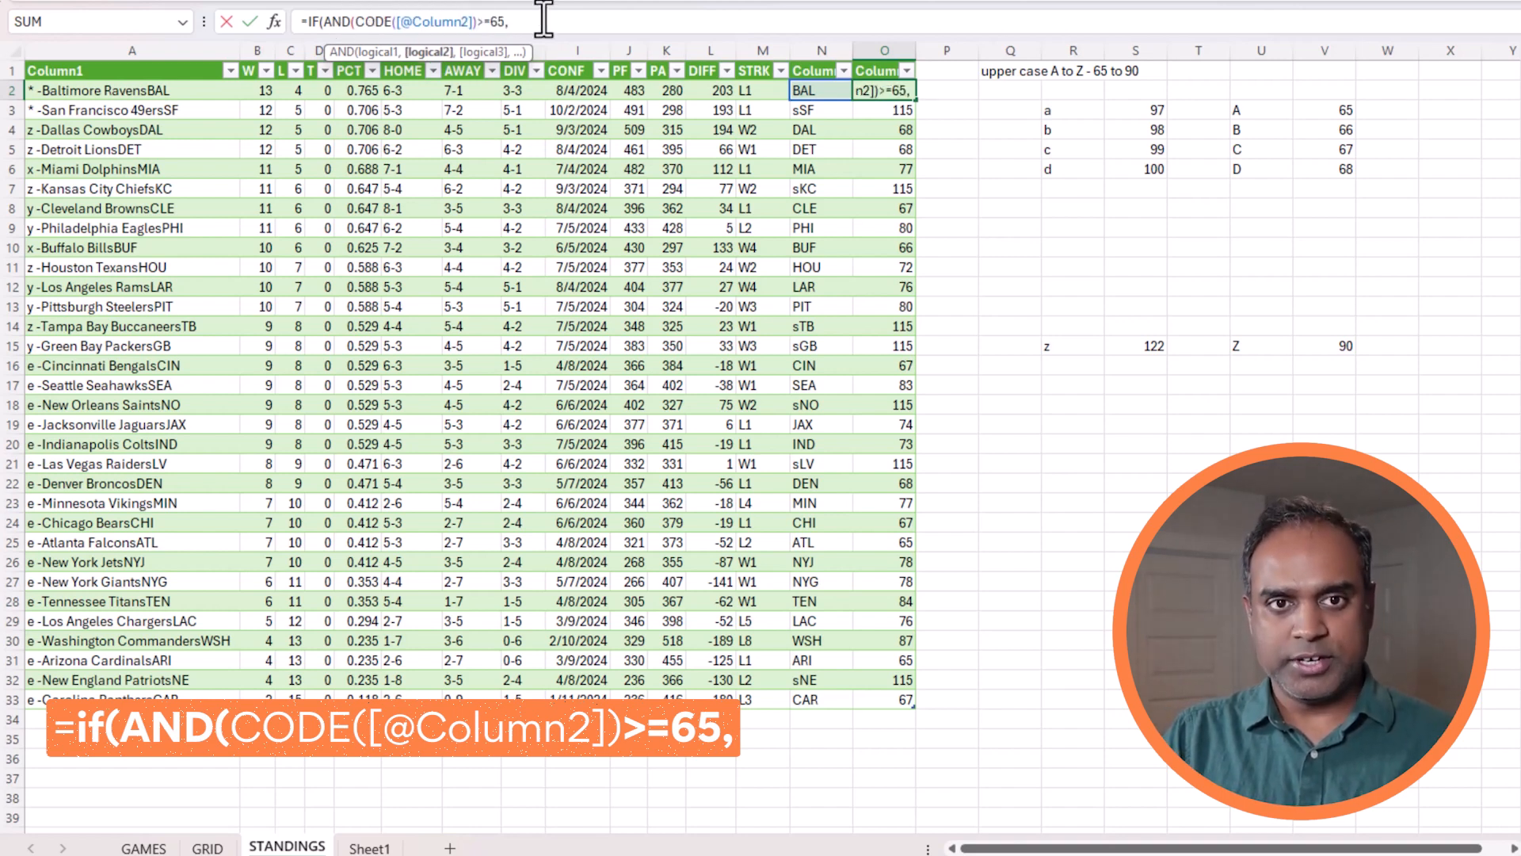
pyautogui.hotkey('ctrl', 'v')
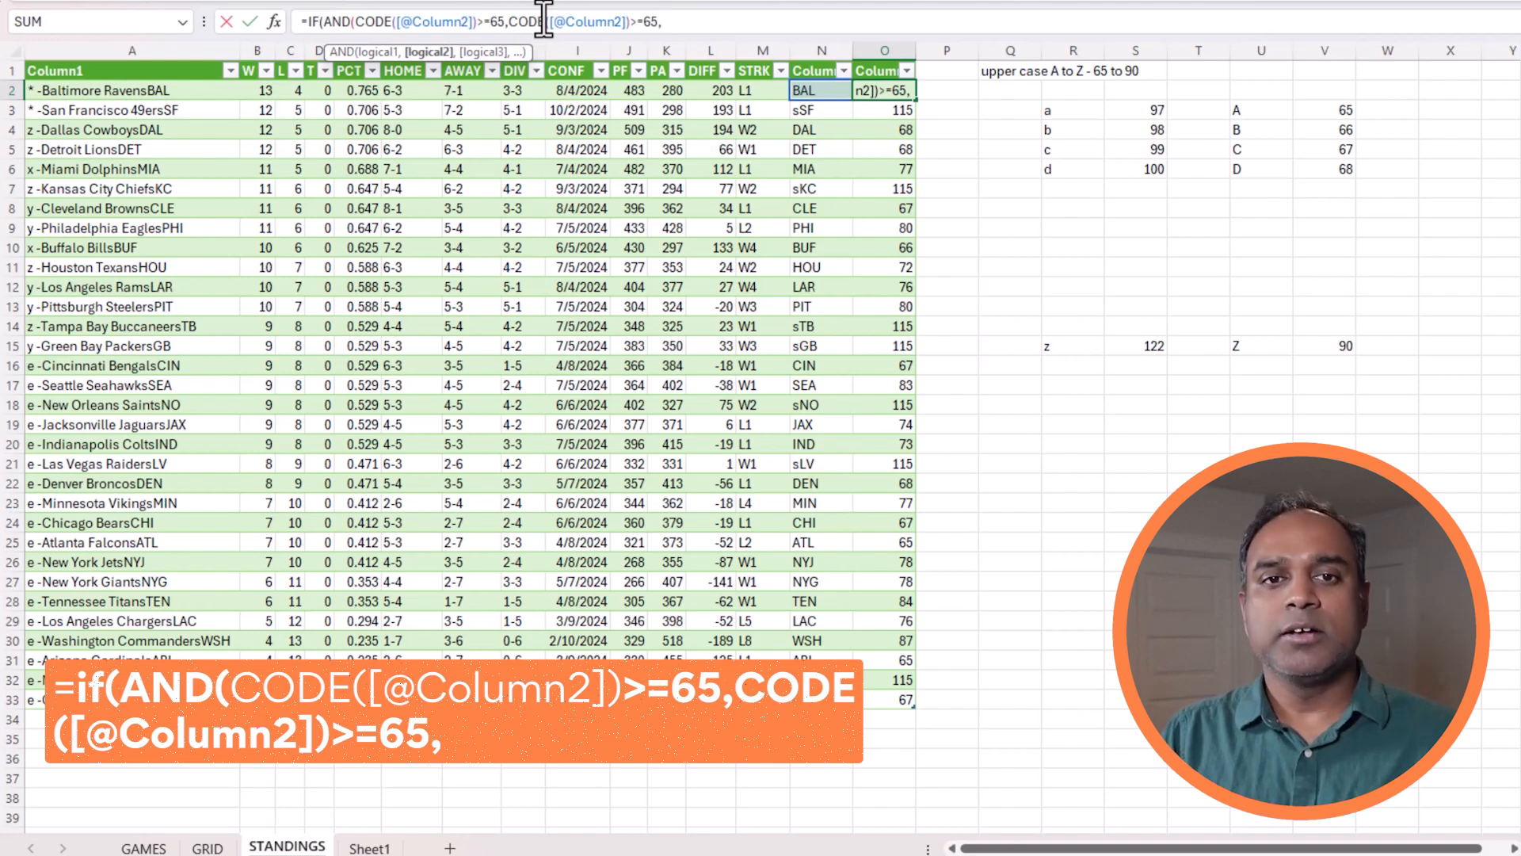
pyautogui.click(639, 21)
pyautogui.press('BackSpace')
pyautogui.write('<')
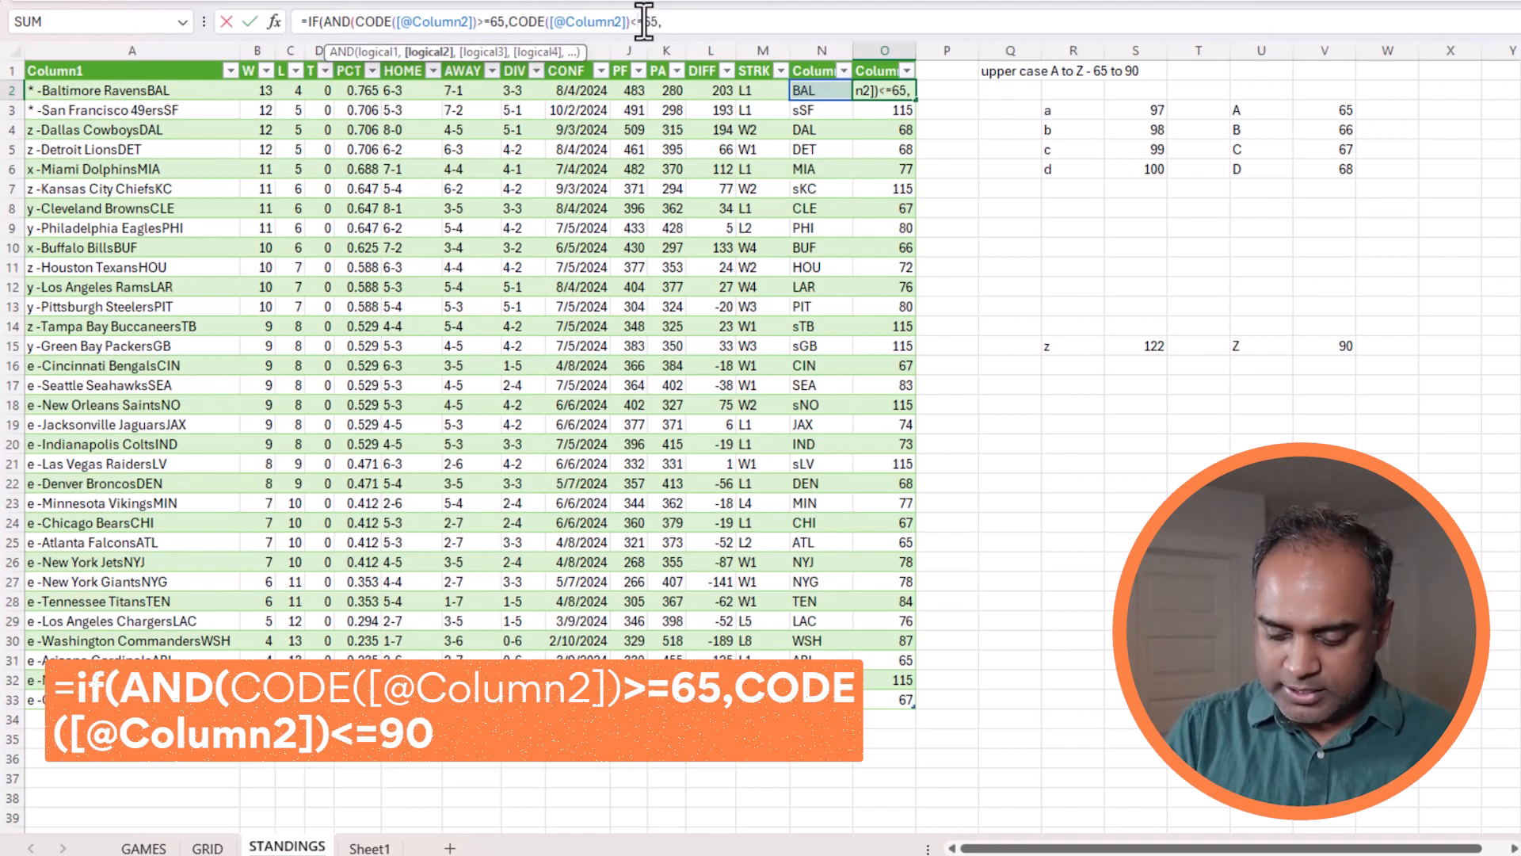
pyautogui.press('Delete')
pyautogui.write('=90')
pyautogui.press('Delete')
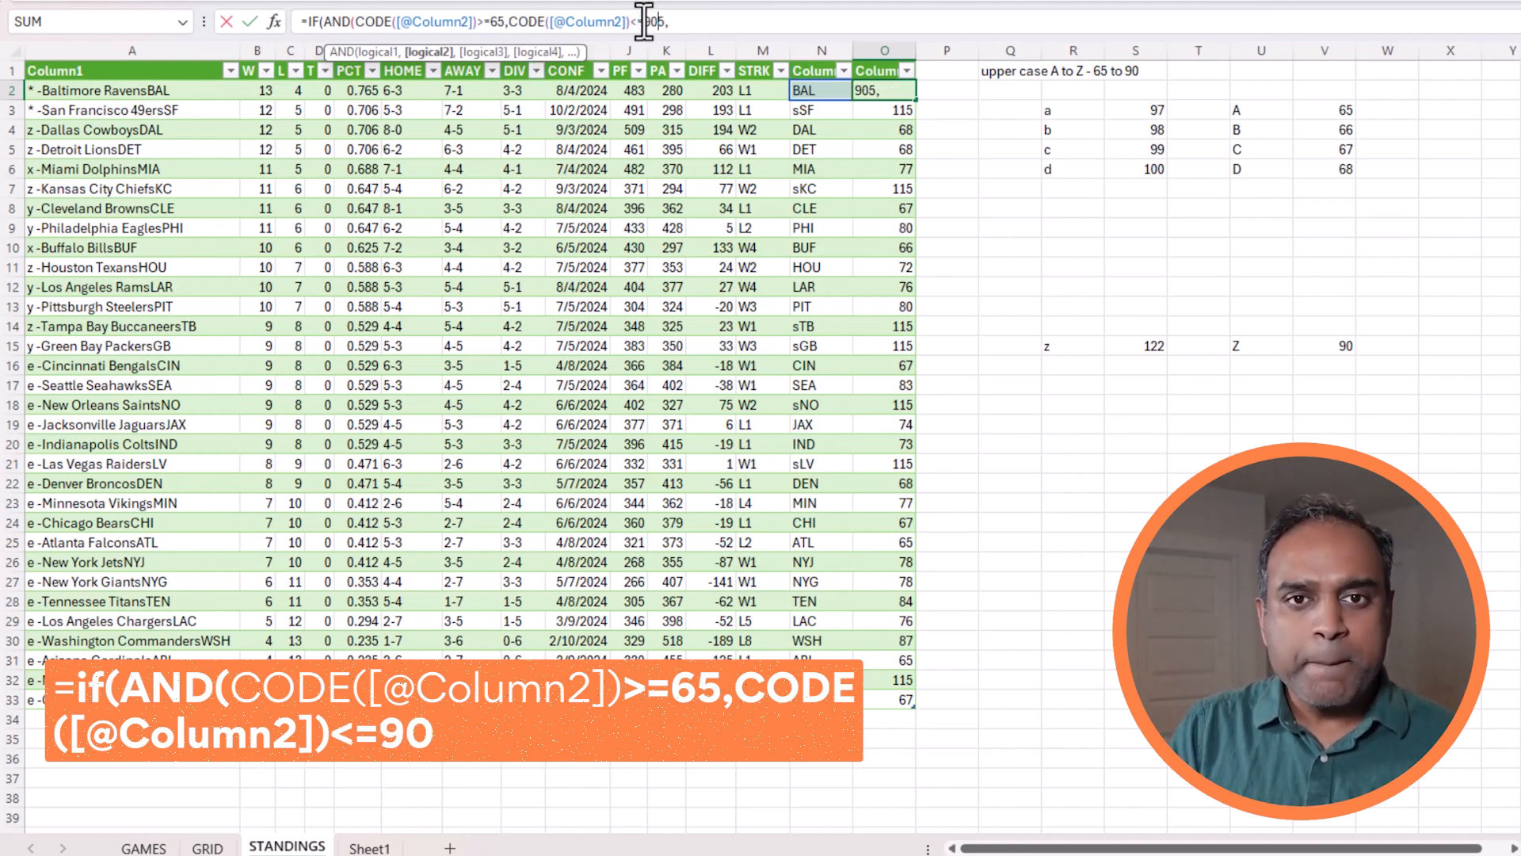
pyautogui.press('Delete')
pyautogui.press('Delete')
pyautogui.write('),')
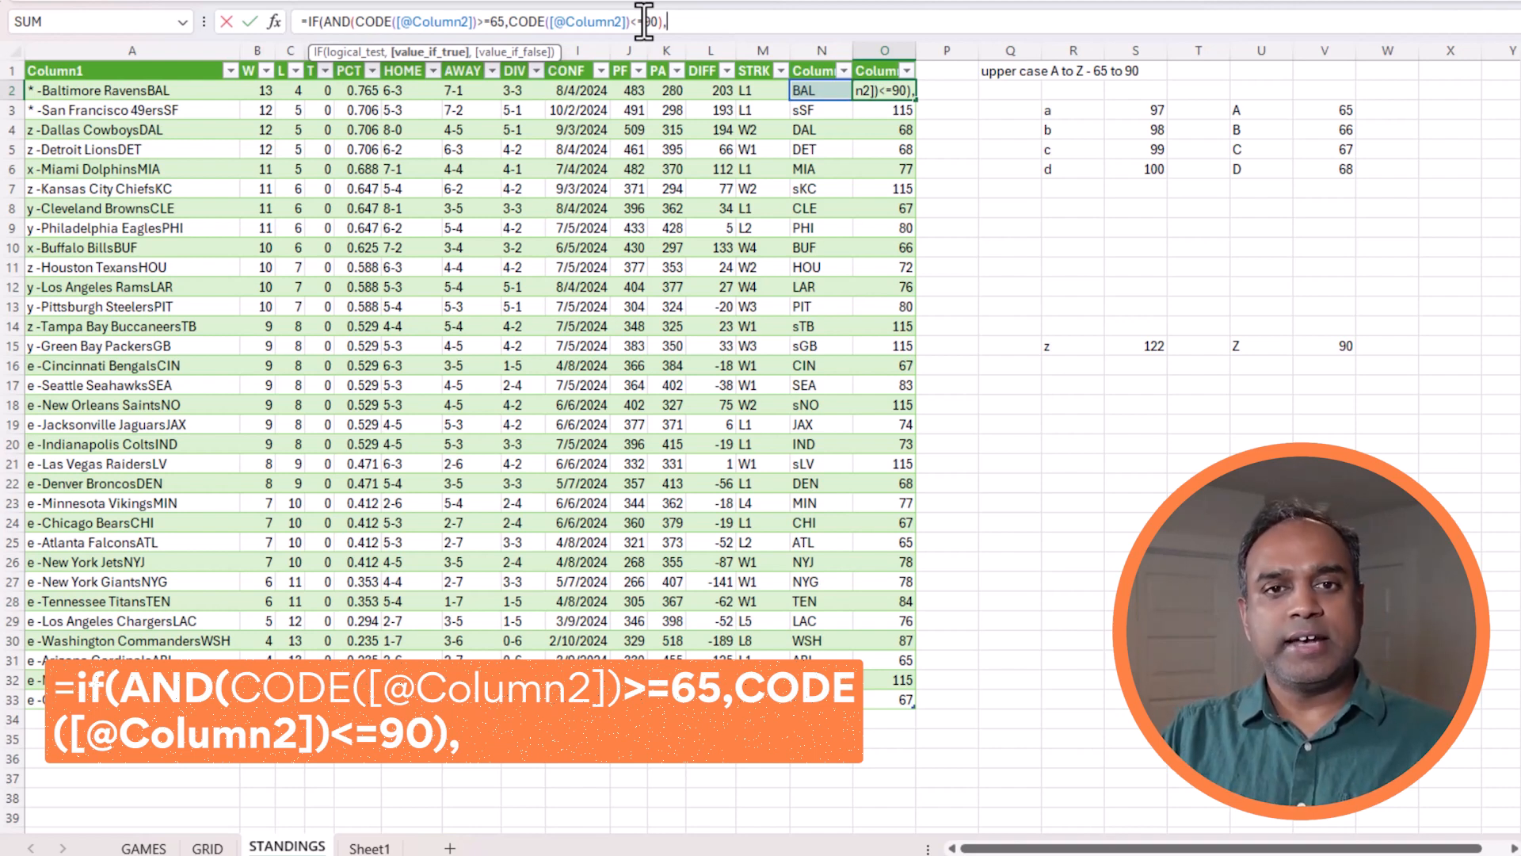
pyautogui.click(824, 90)
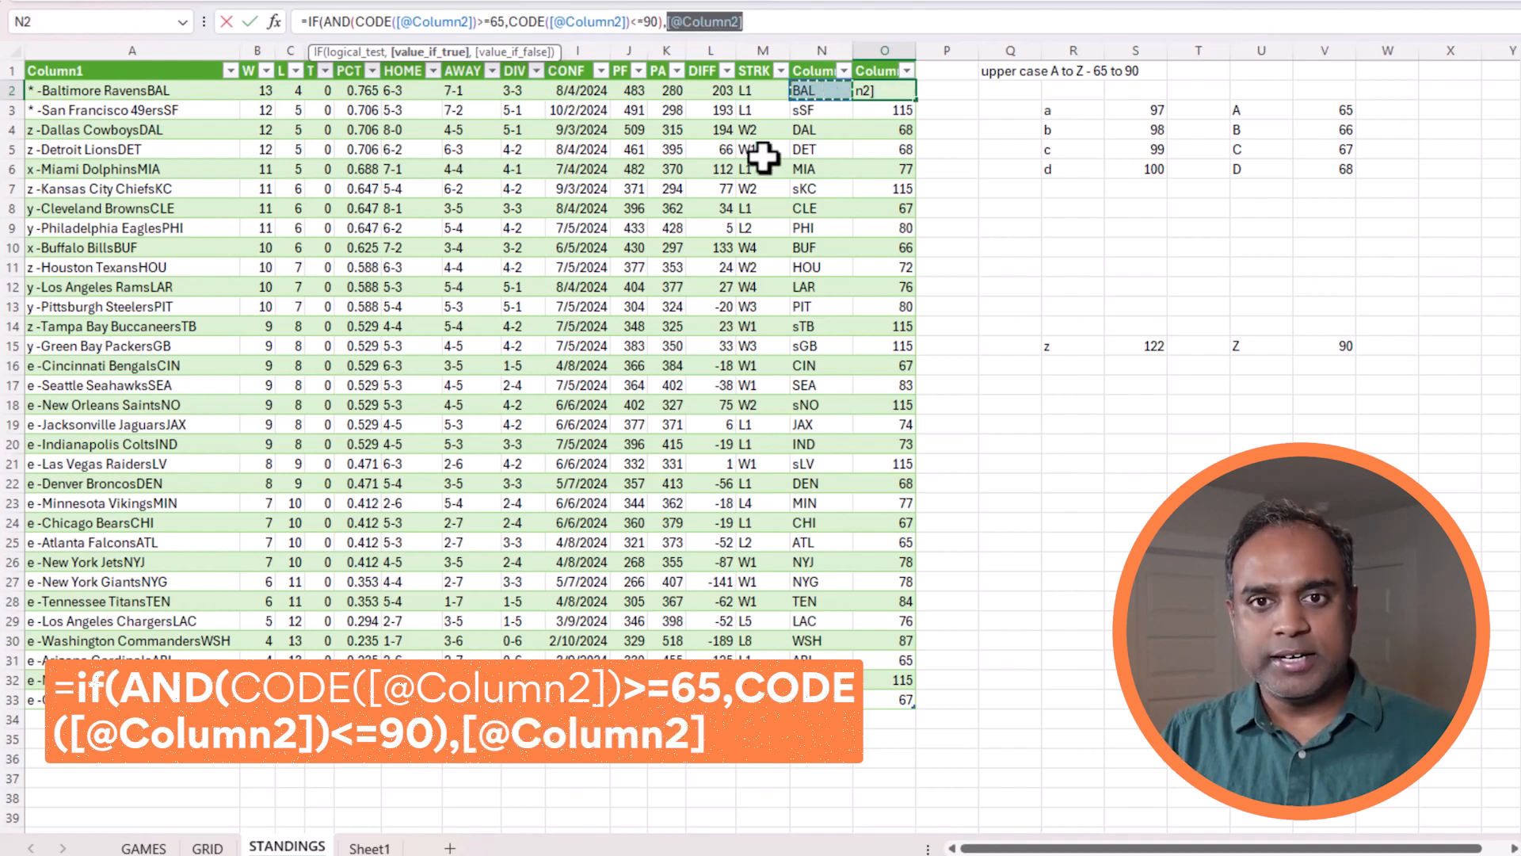
pyautogui.click(810, 21)
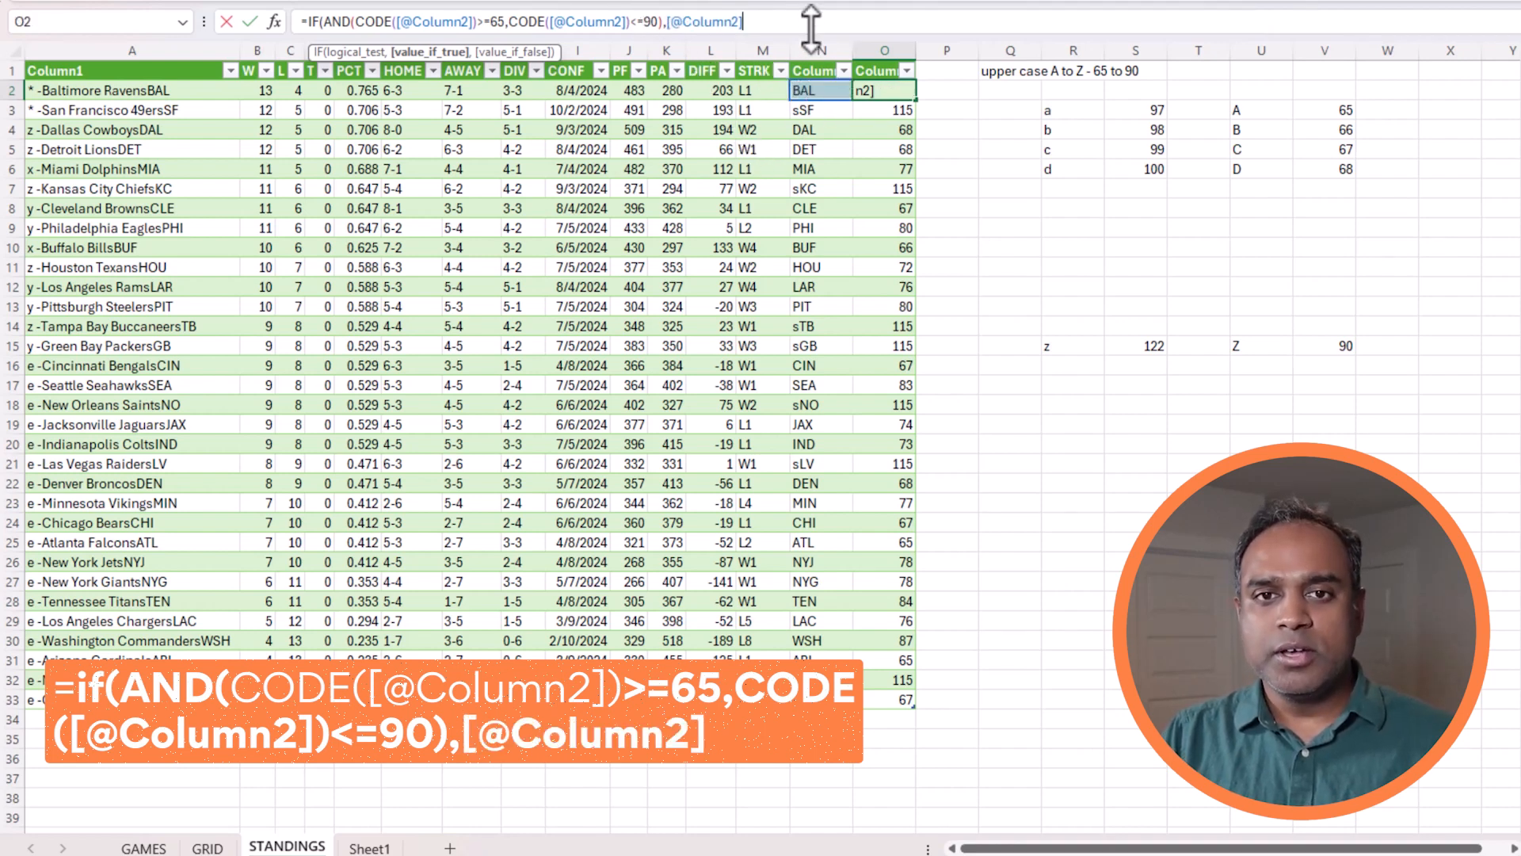
pyautogui.write(',')
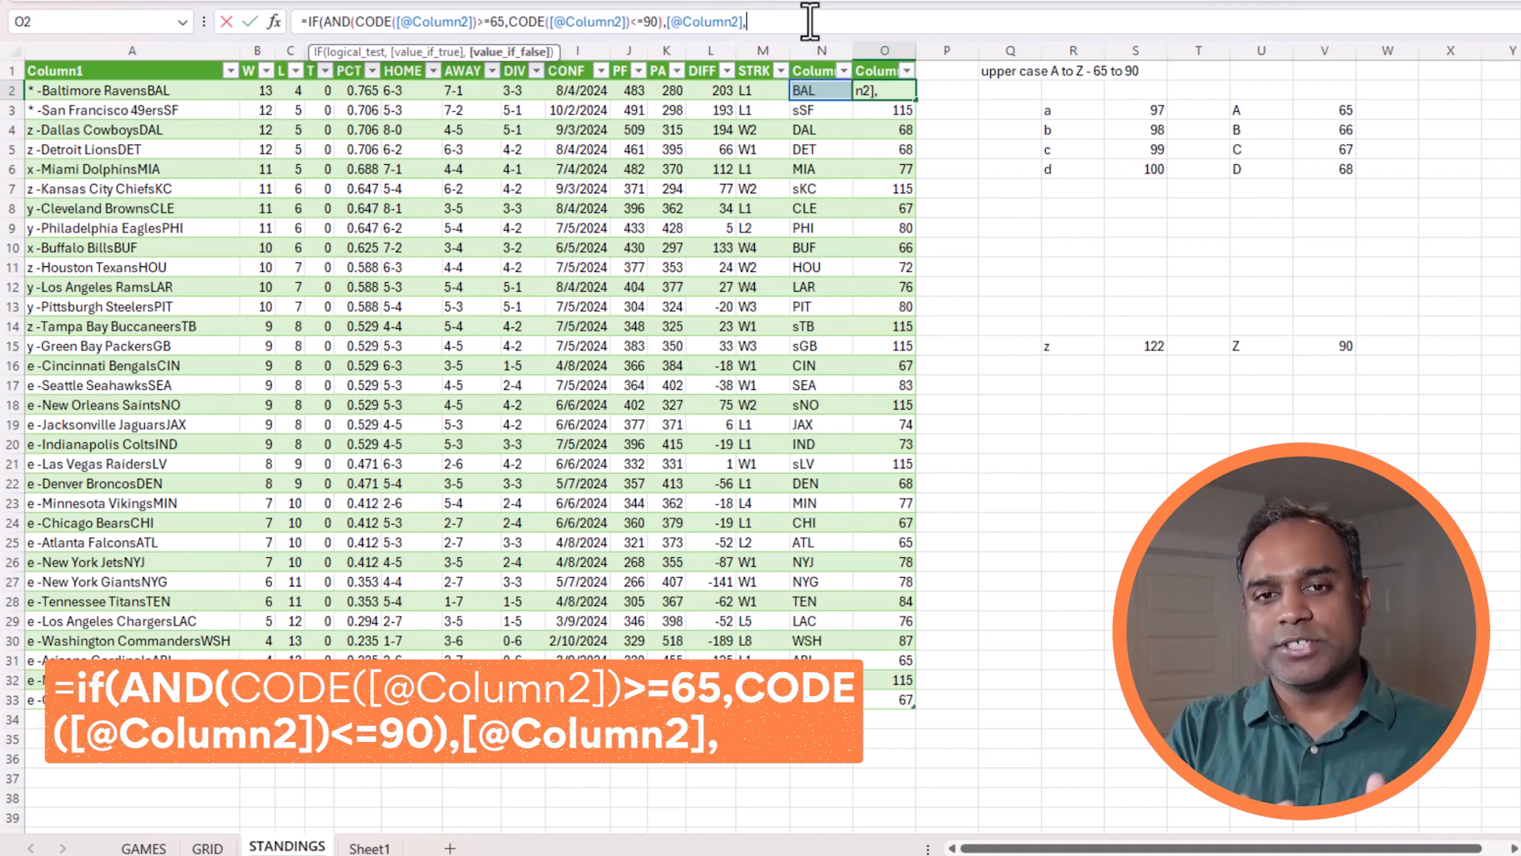
pyautogui.write('right(')
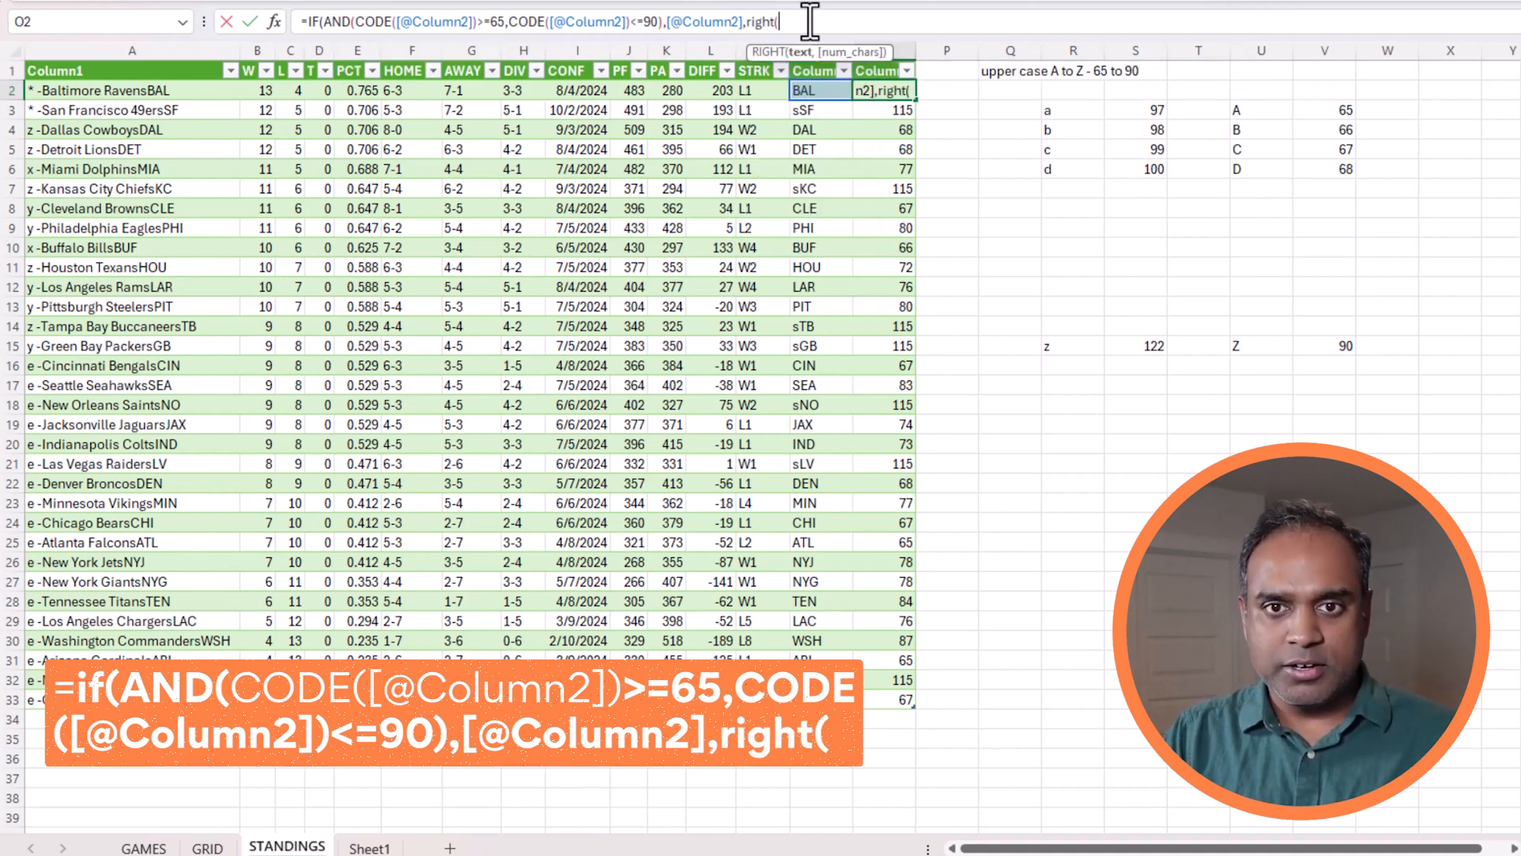
pyautogui.click(804, 89)
pyautogui.write(',2))')
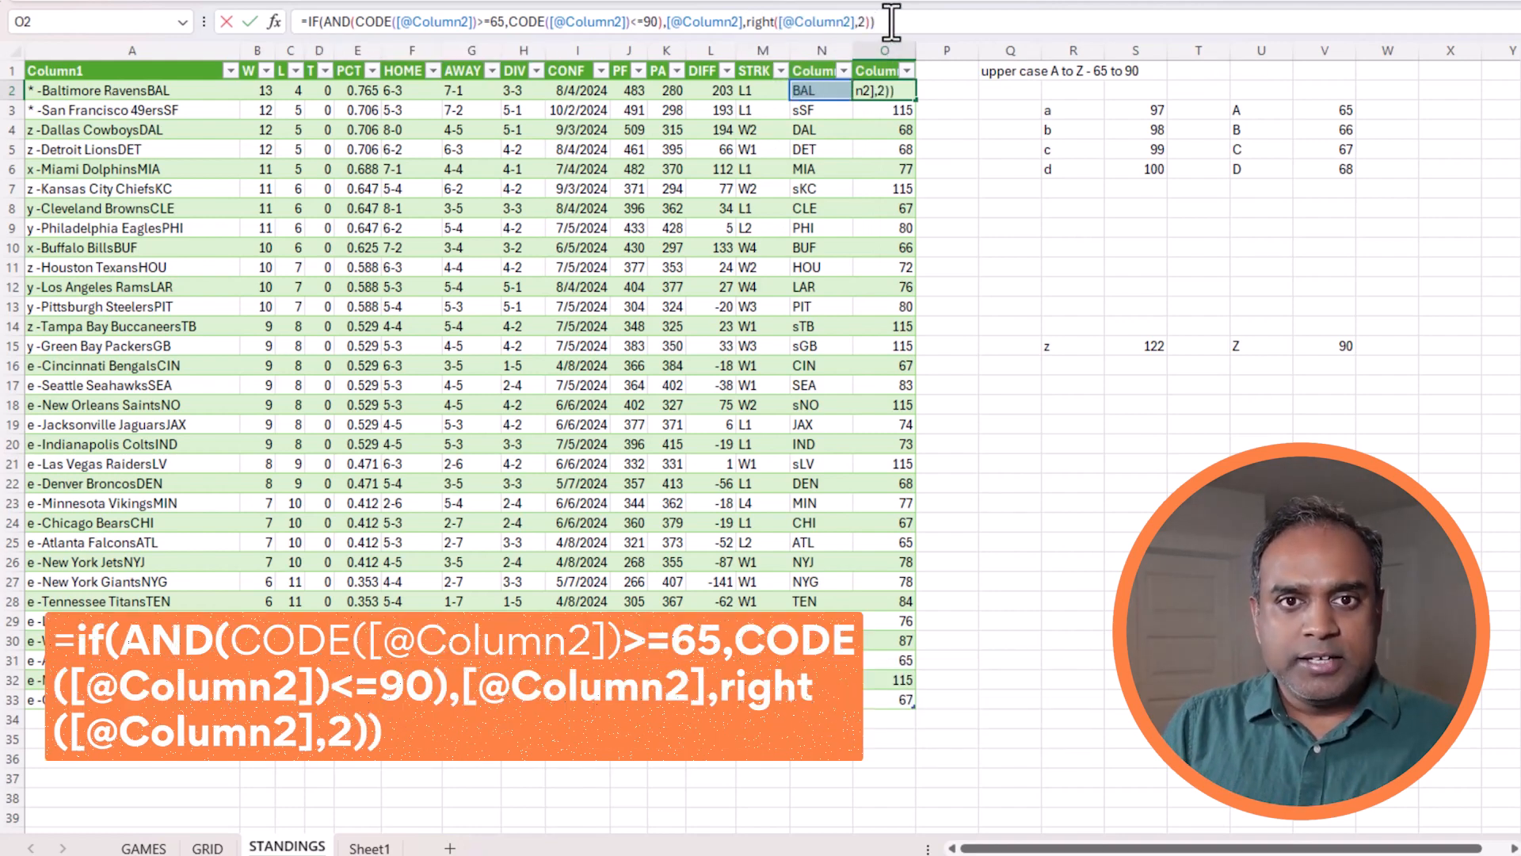
pyautogui.press('Return')
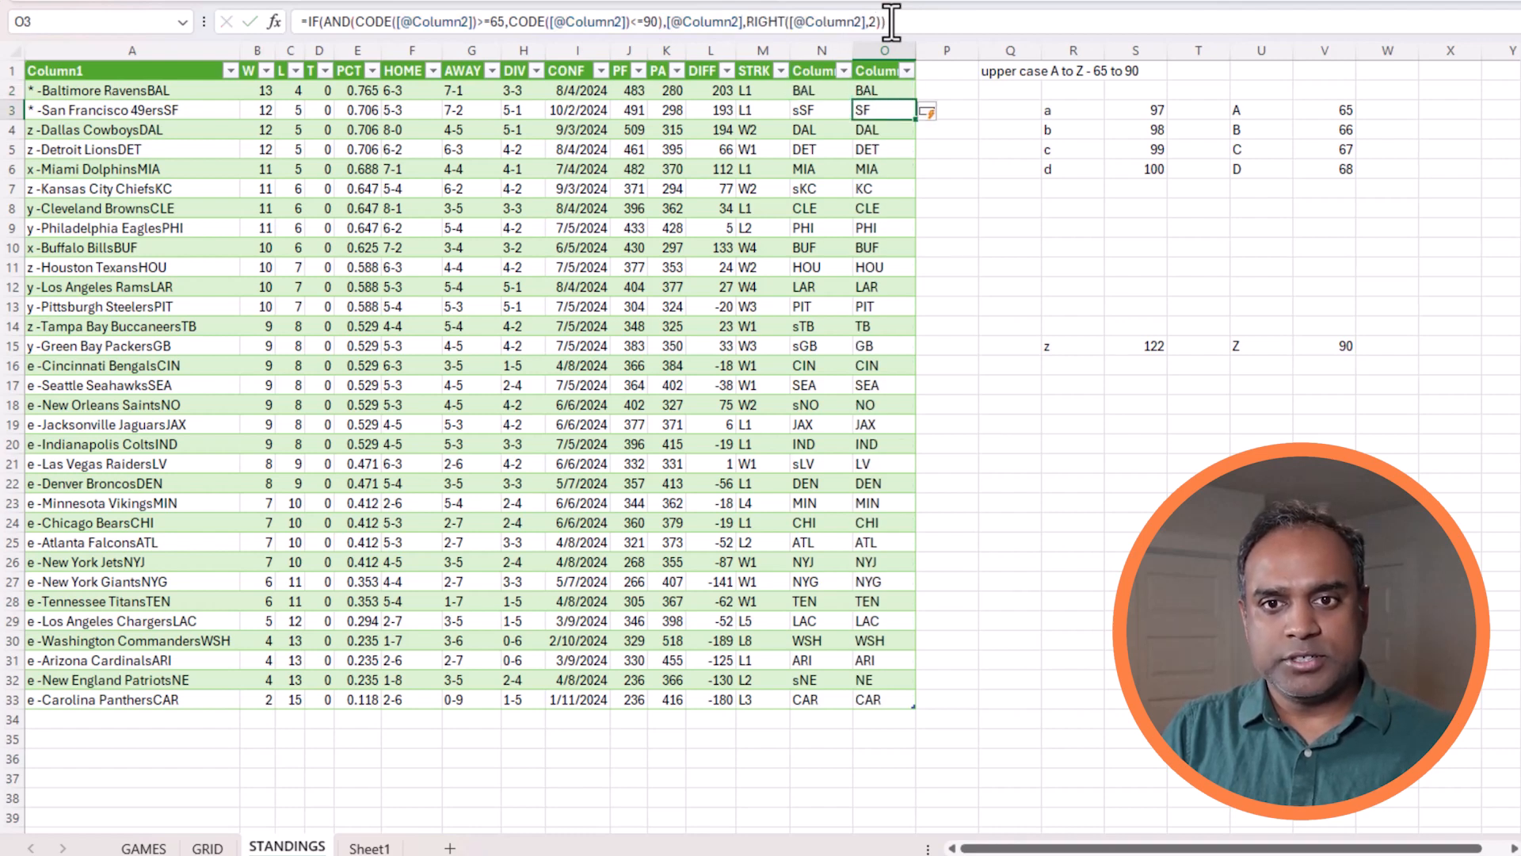
# Compare the San Francisco and Kansas City abbreviations in column N with the extracted ones in column O
pyautogui.click(824, 110)
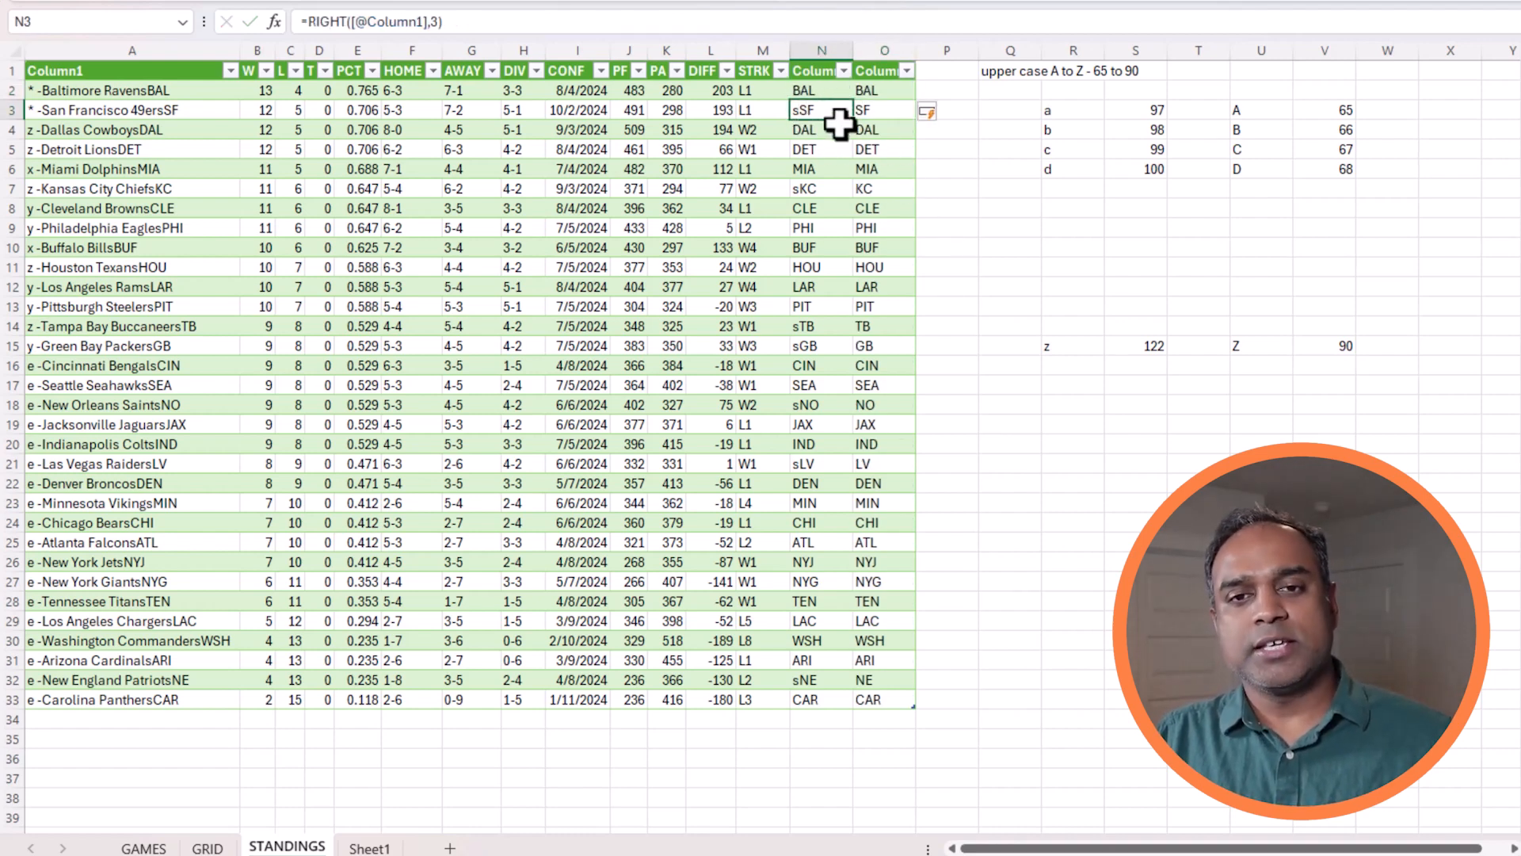
pyautogui.click(899, 115)
pyautogui.click(824, 194)
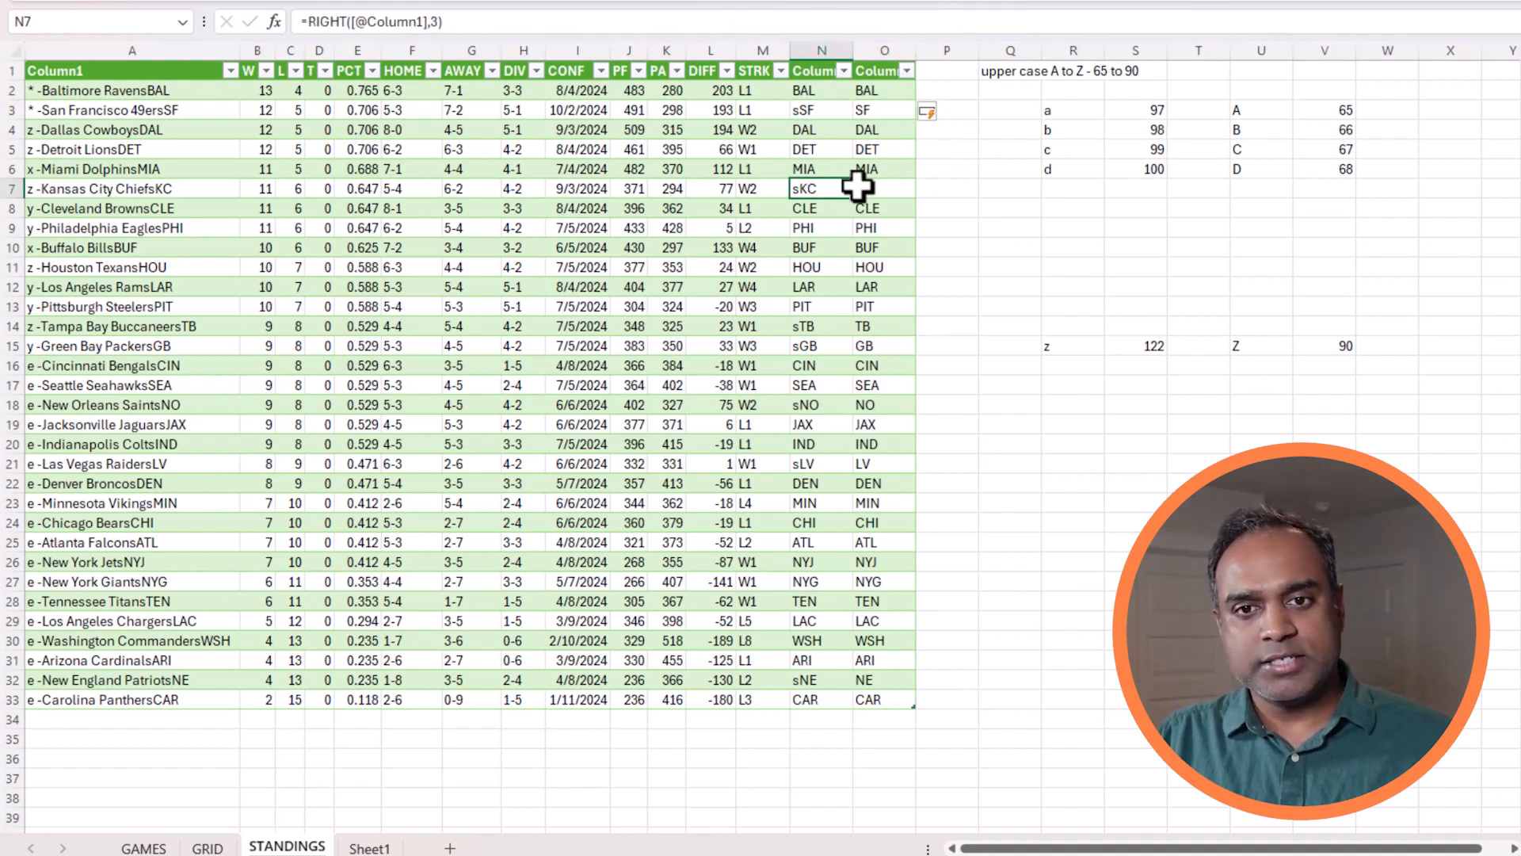
pyautogui.click(862, 191)
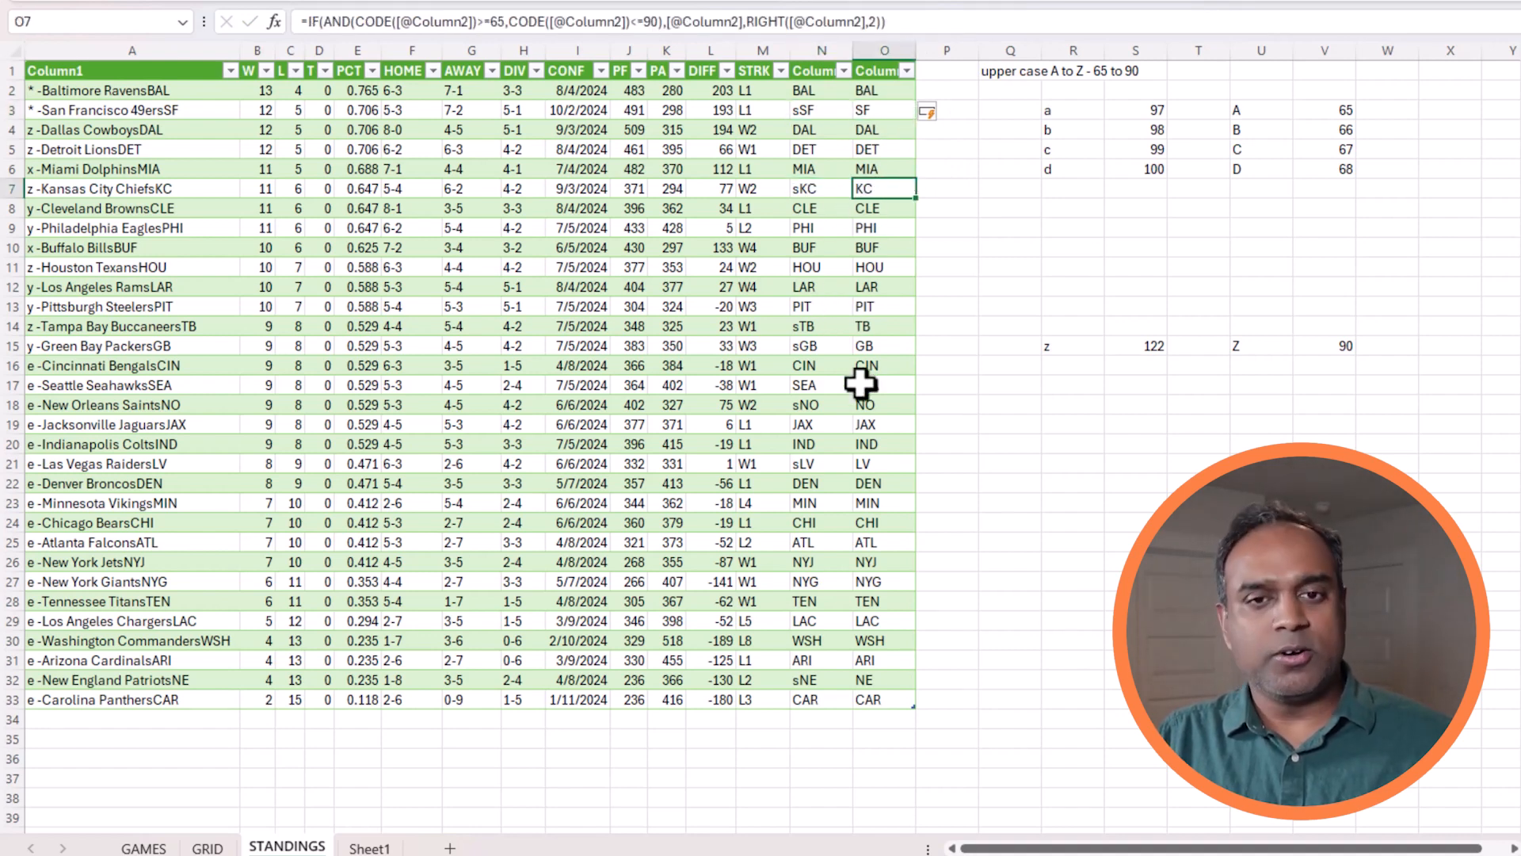
pyautogui.click(940, 90)
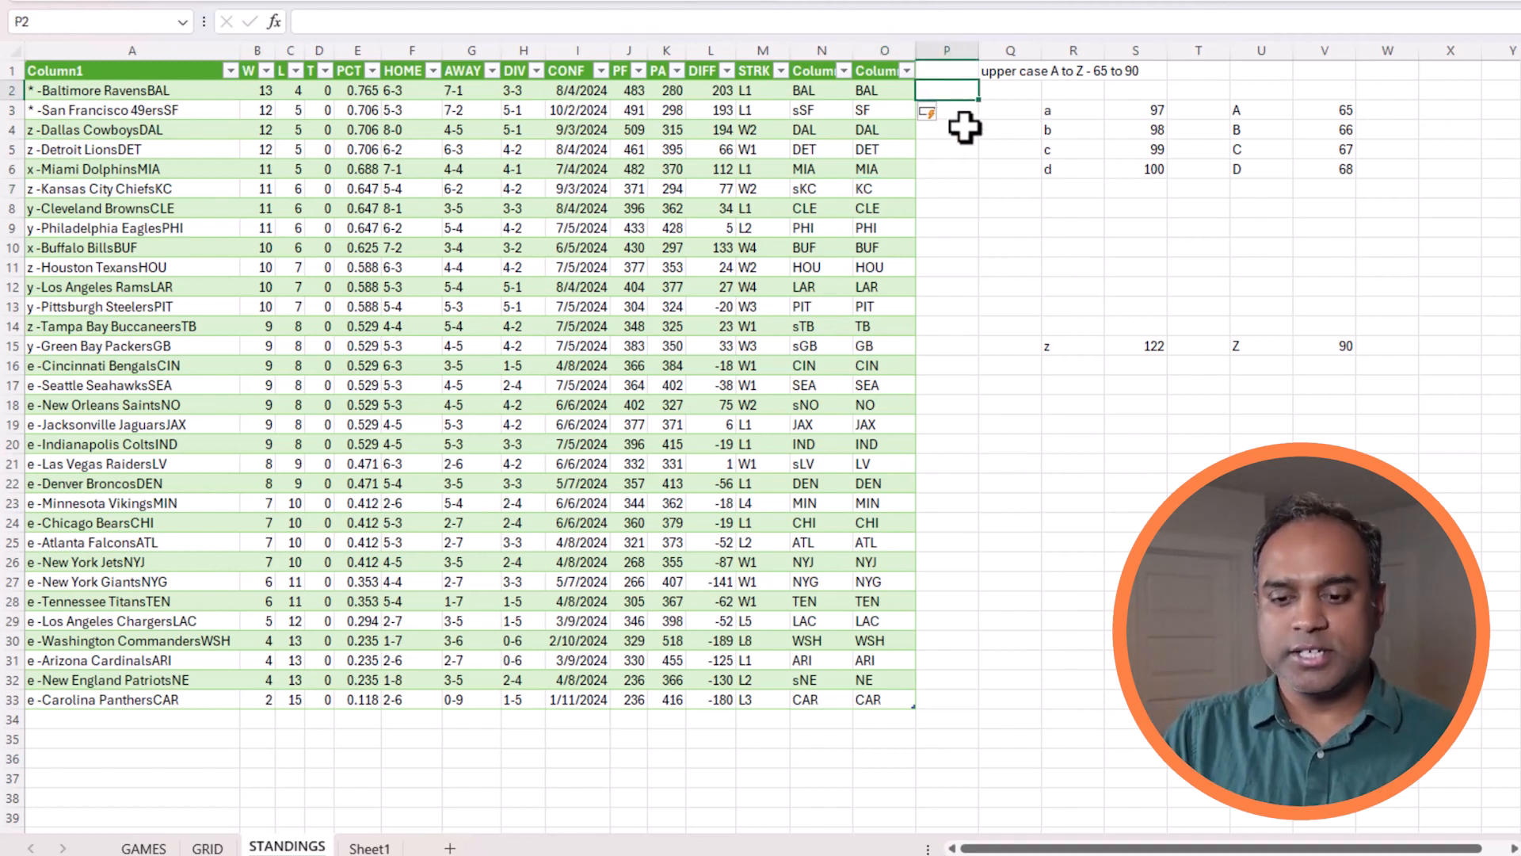
pyautogui.write('=x')
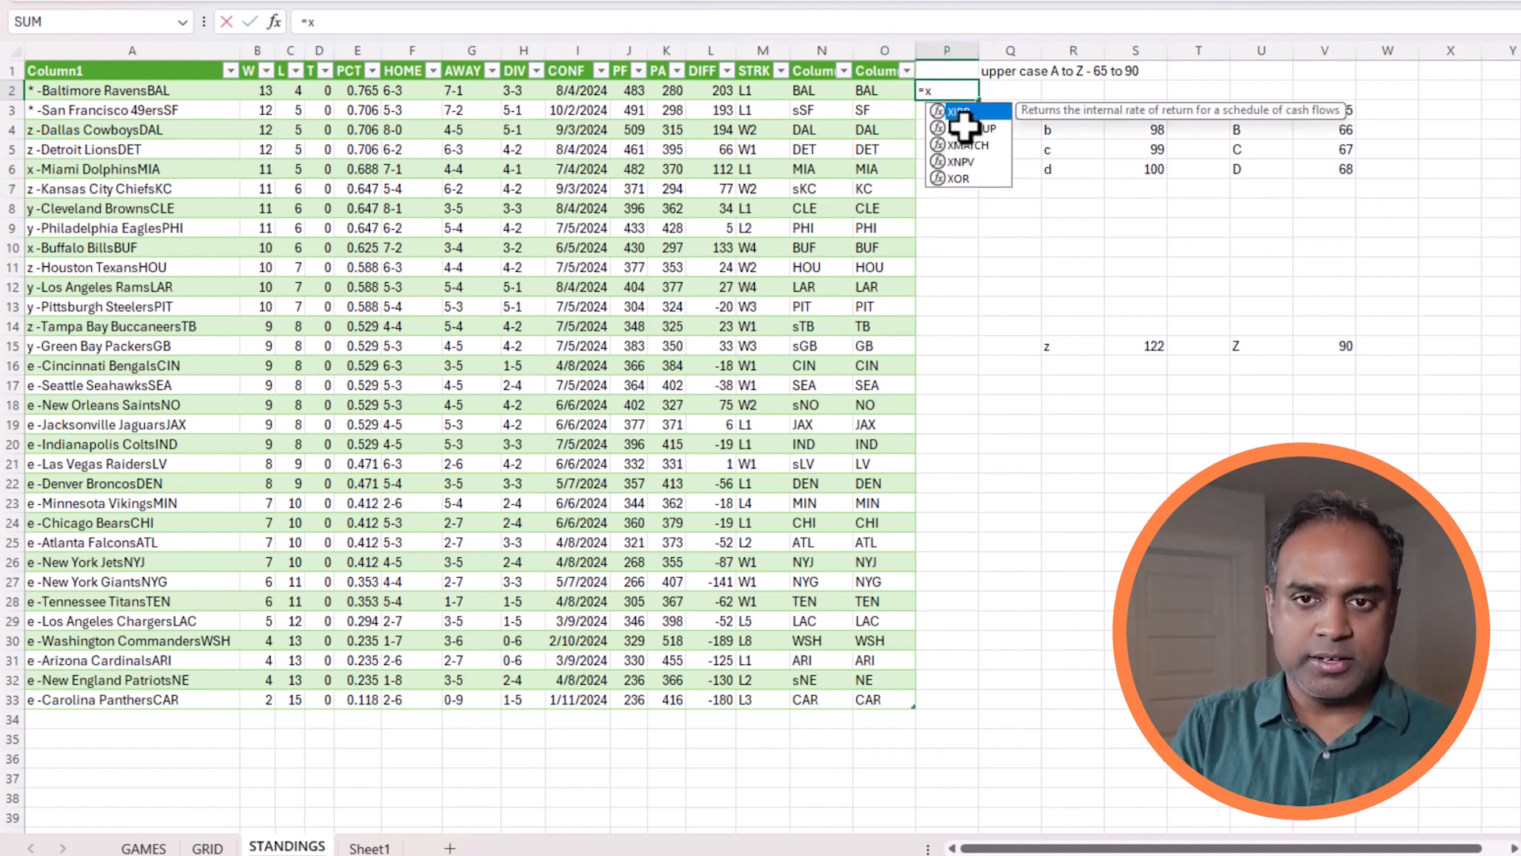
pyautogui.press('BackSpace')
pyautogui.write('match(')
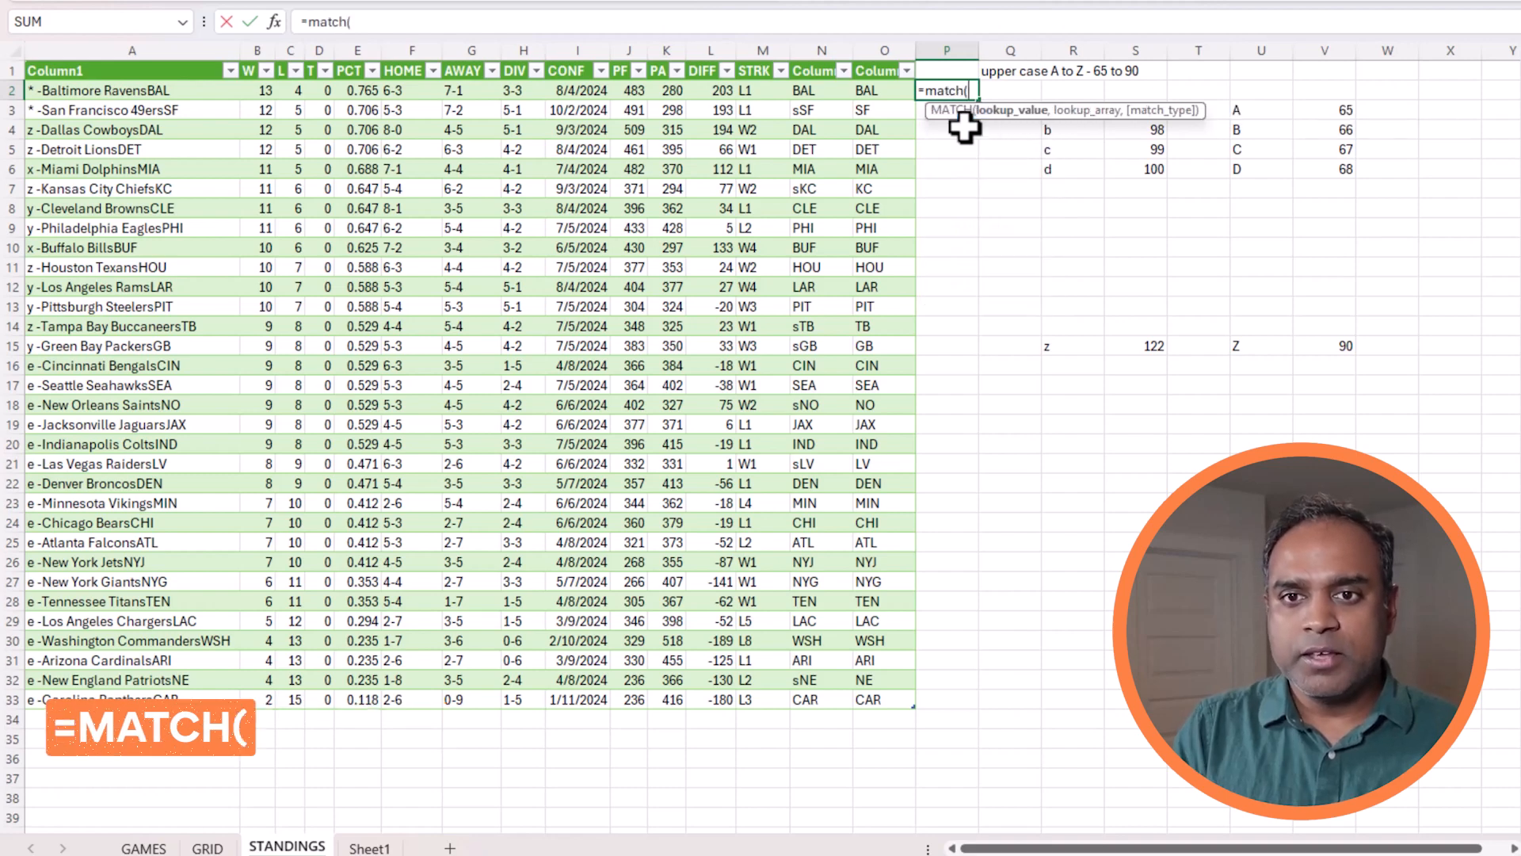
pyautogui.press('Left')
pyautogui.write(',')
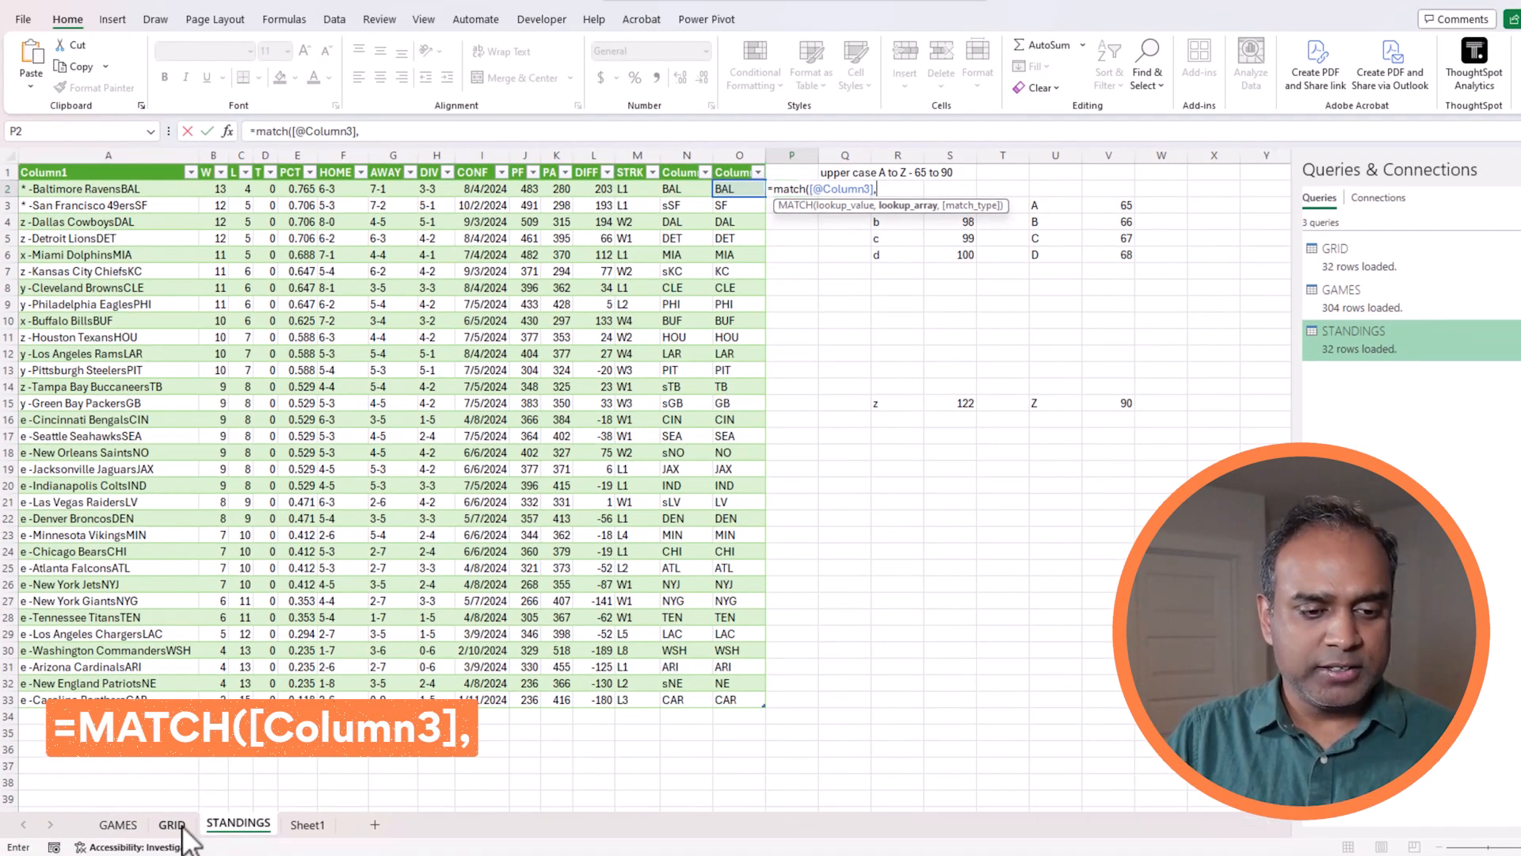
# Complete the MATCH in P2 with GRID[TEAM] as lookup array and match type 0, and slightly widen column P
pyautogui.click(207, 848)
pyautogui.click(139, 831)
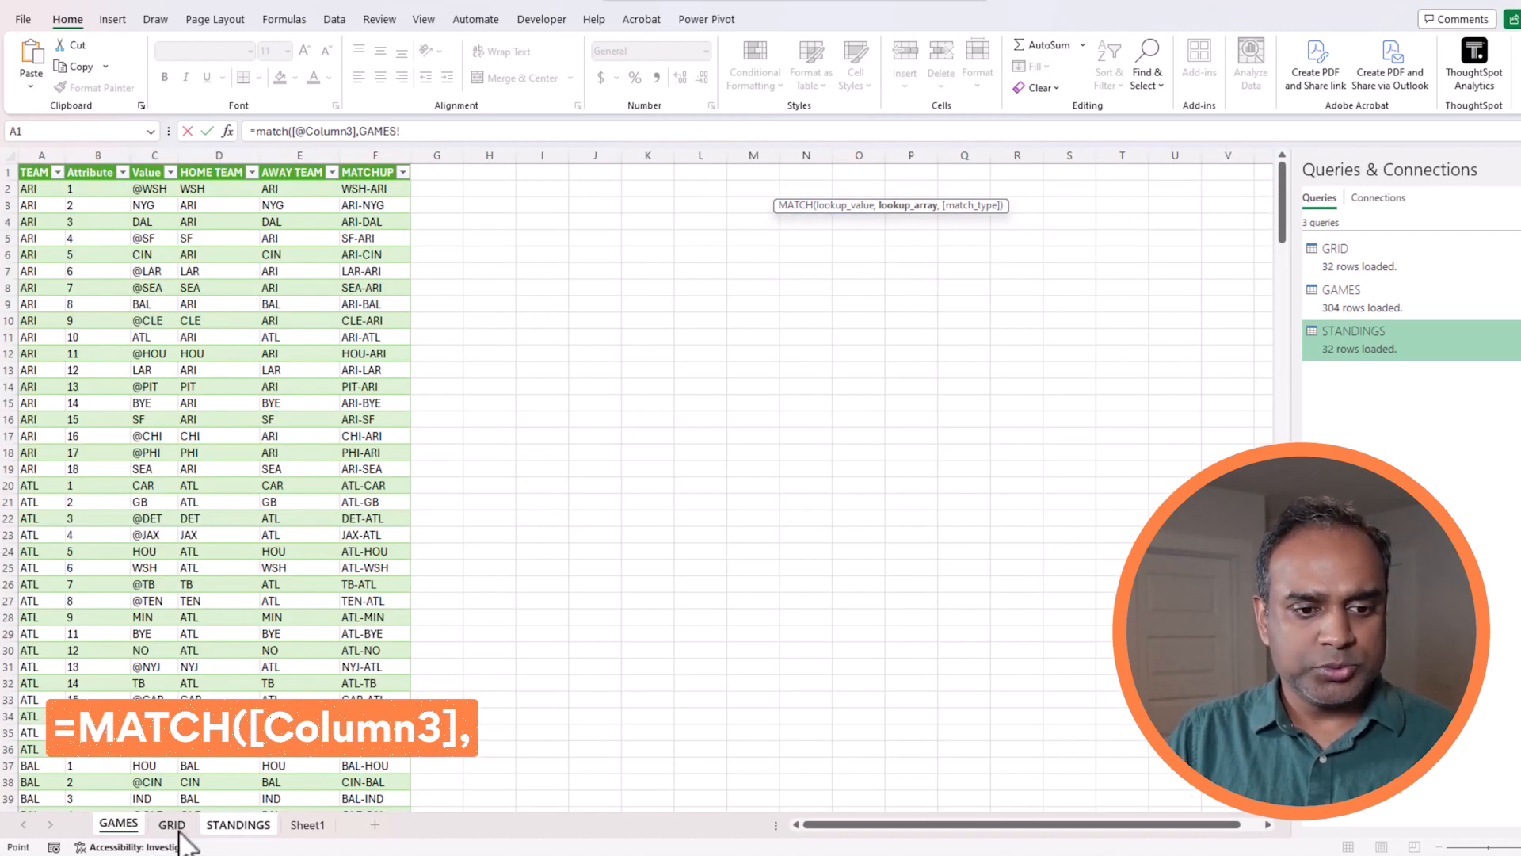
pyautogui.click(172, 825)
pyautogui.click(107, 270)
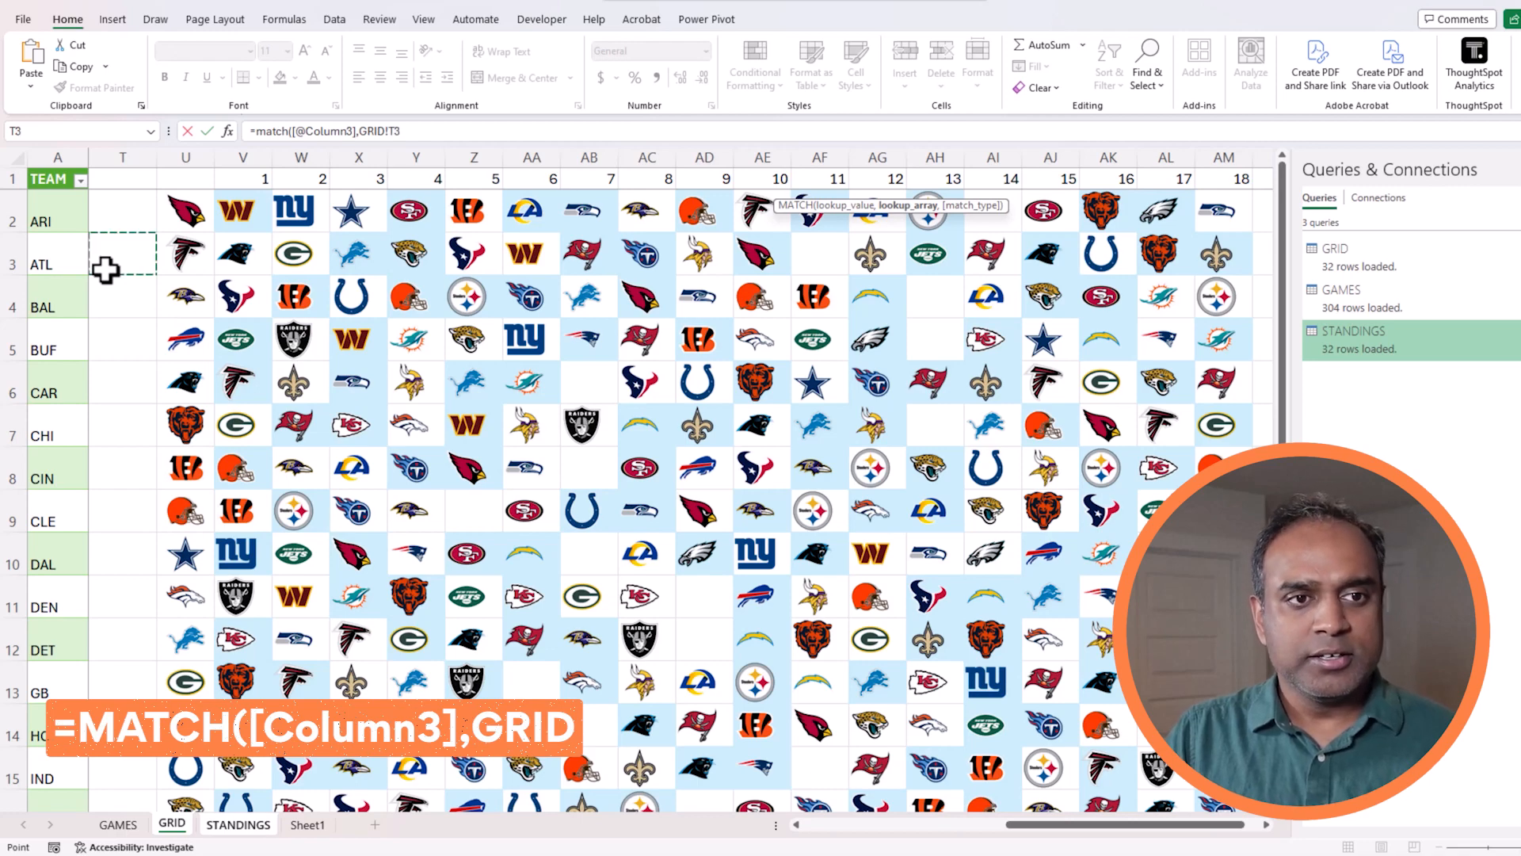
pyautogui.hotkey('ctrl', 'Up')
pyautogui.hotkey('ctrl', 'Left')
pyautogui.hotkey('ctrl', 'Left')
pyautogui.press('Down')
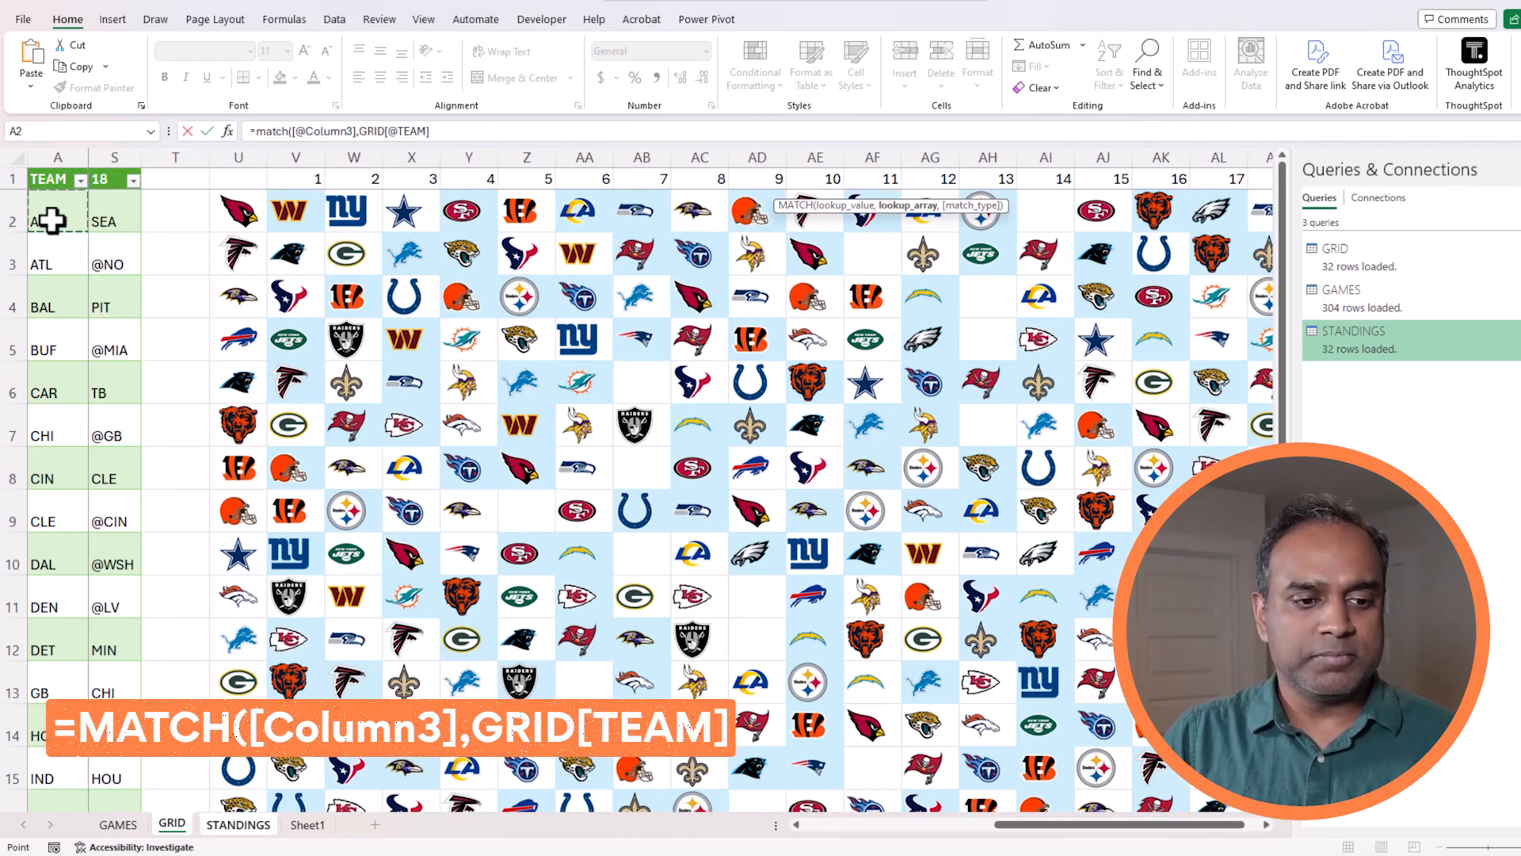
pyautogui.hotkey('ctrl', 'shift', 'Down')
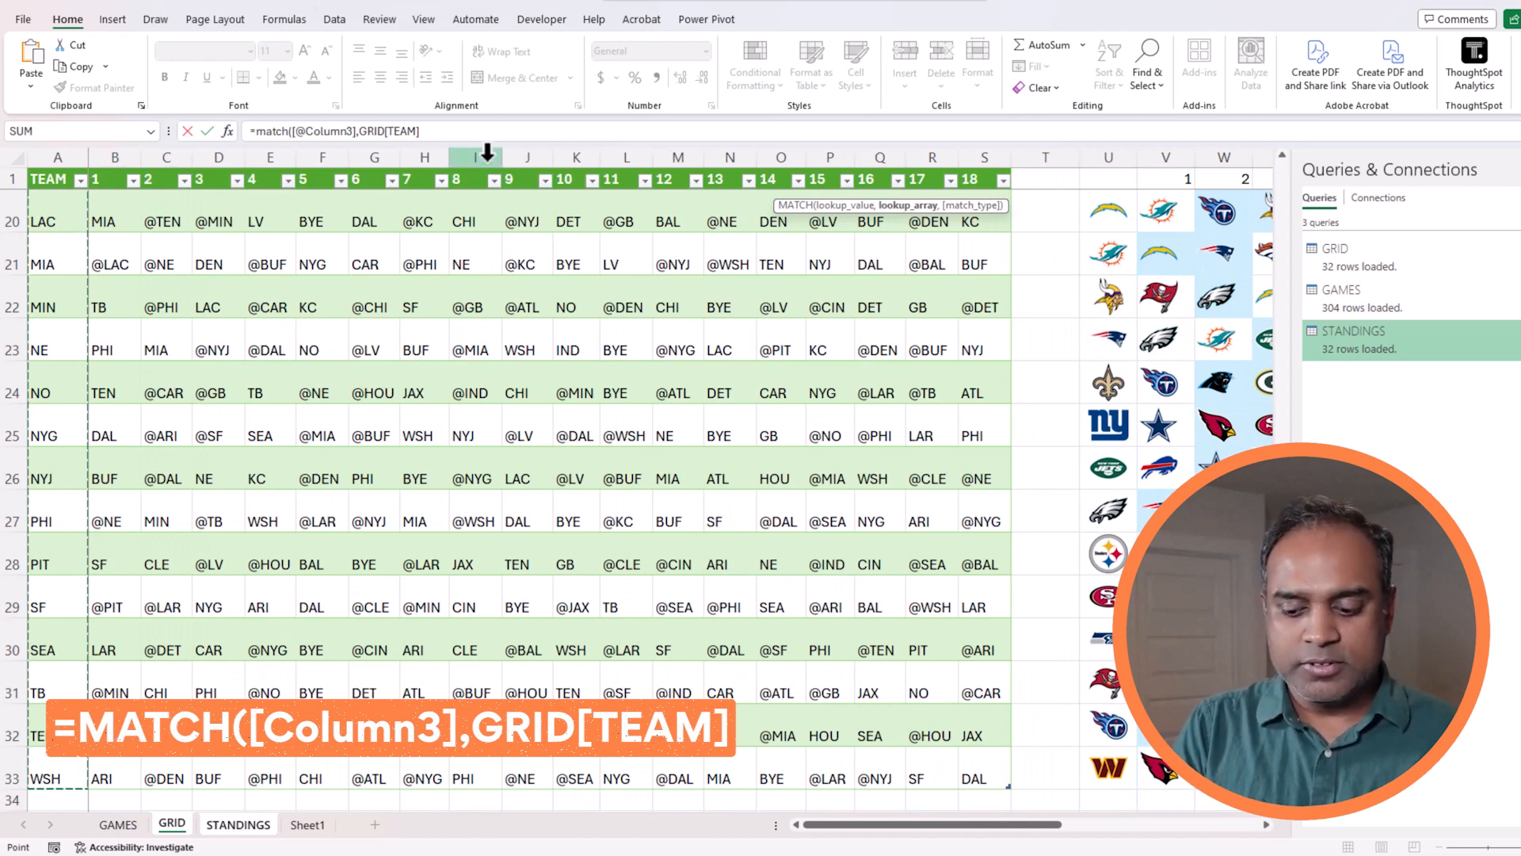
pyautogui.write(',0)')
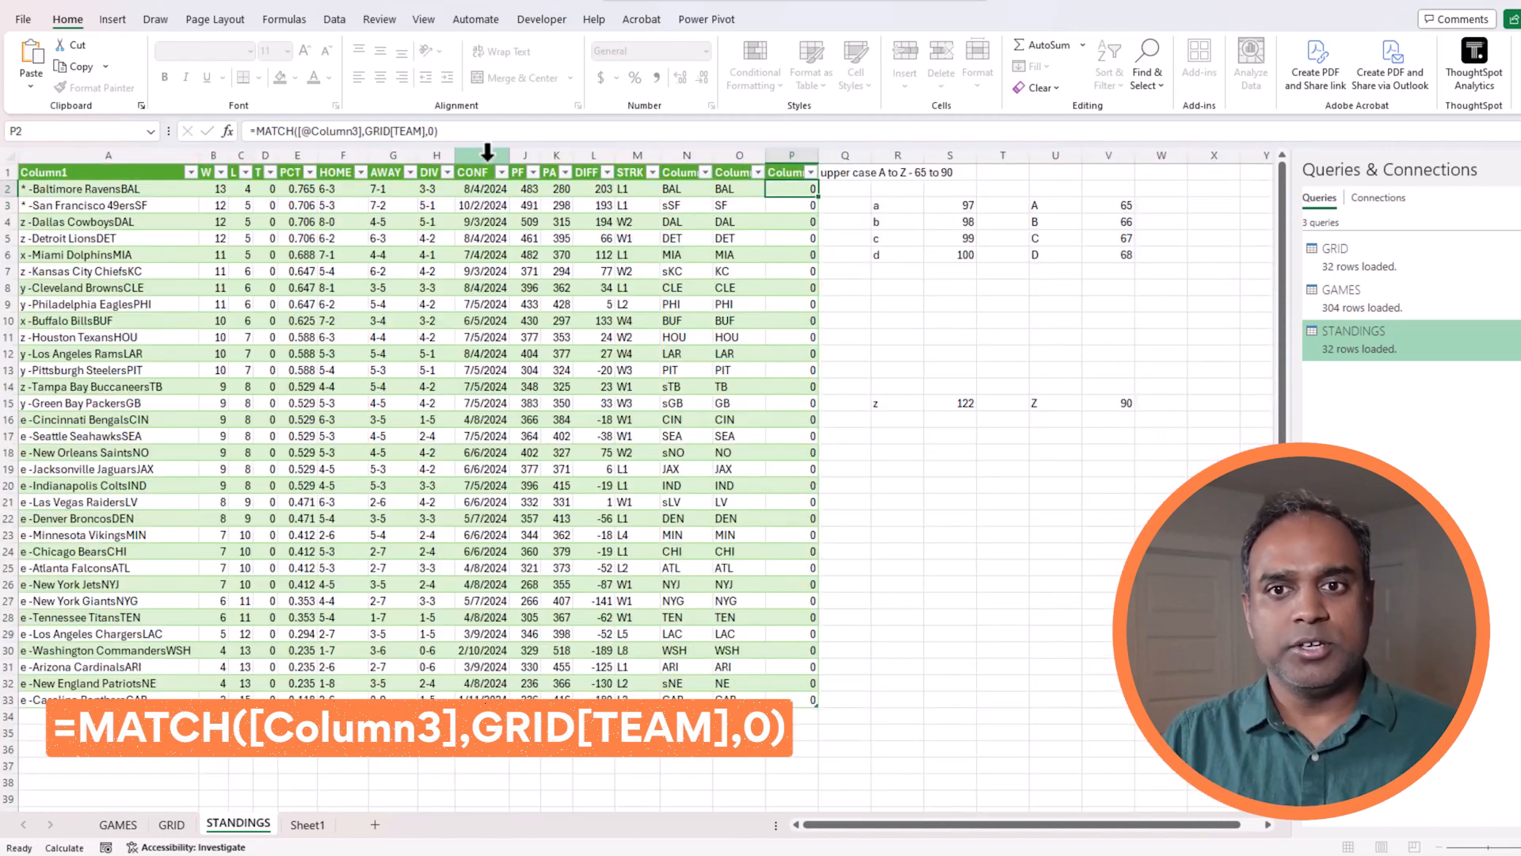
pyautogui.press('Return')
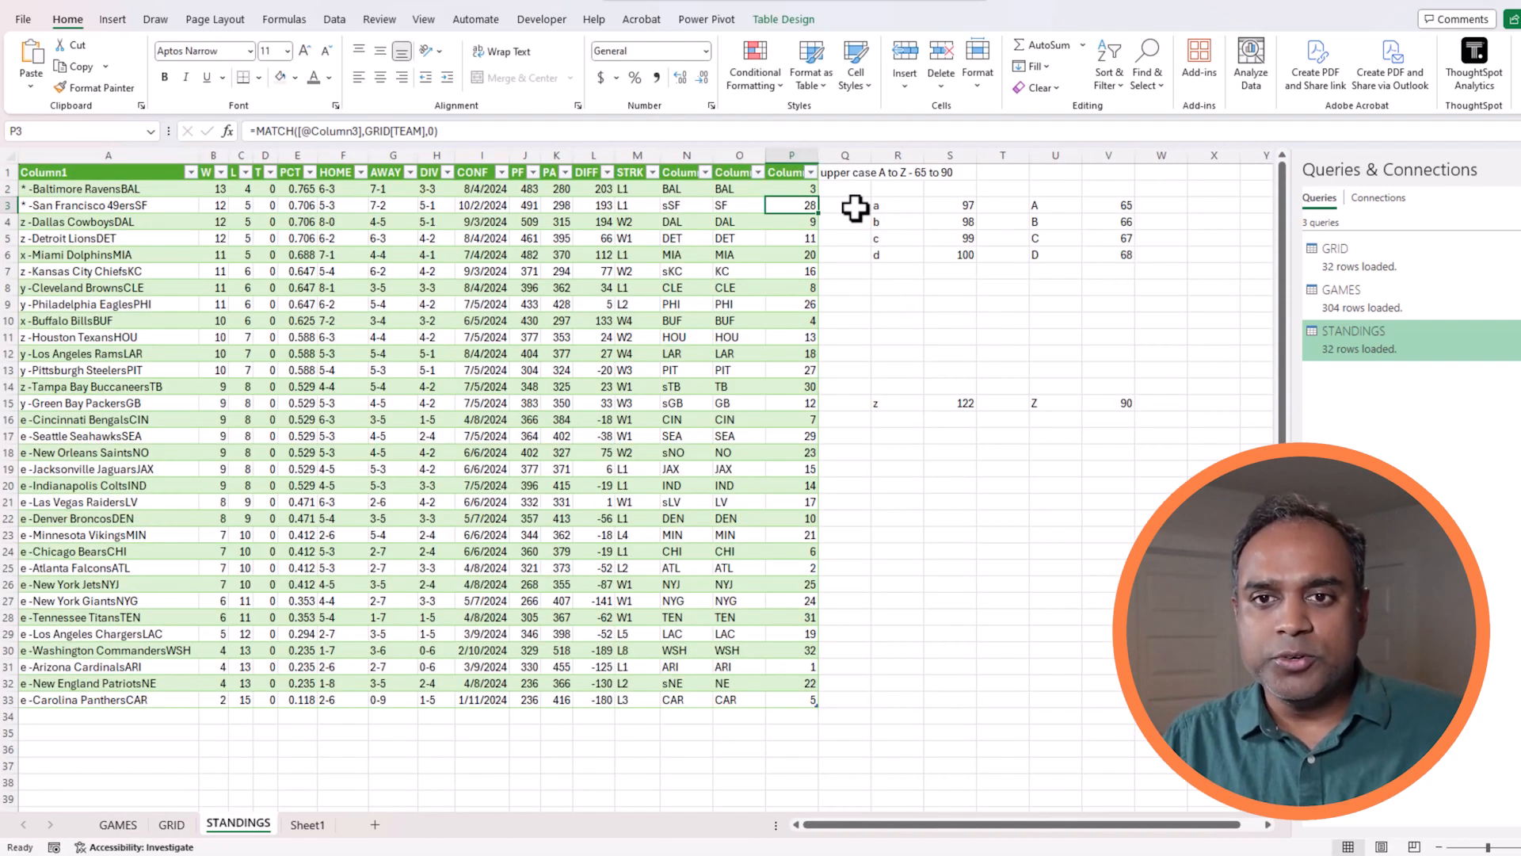
pyautogui.moveTo(821, 155); pyautogui.dragTo(826, 155)
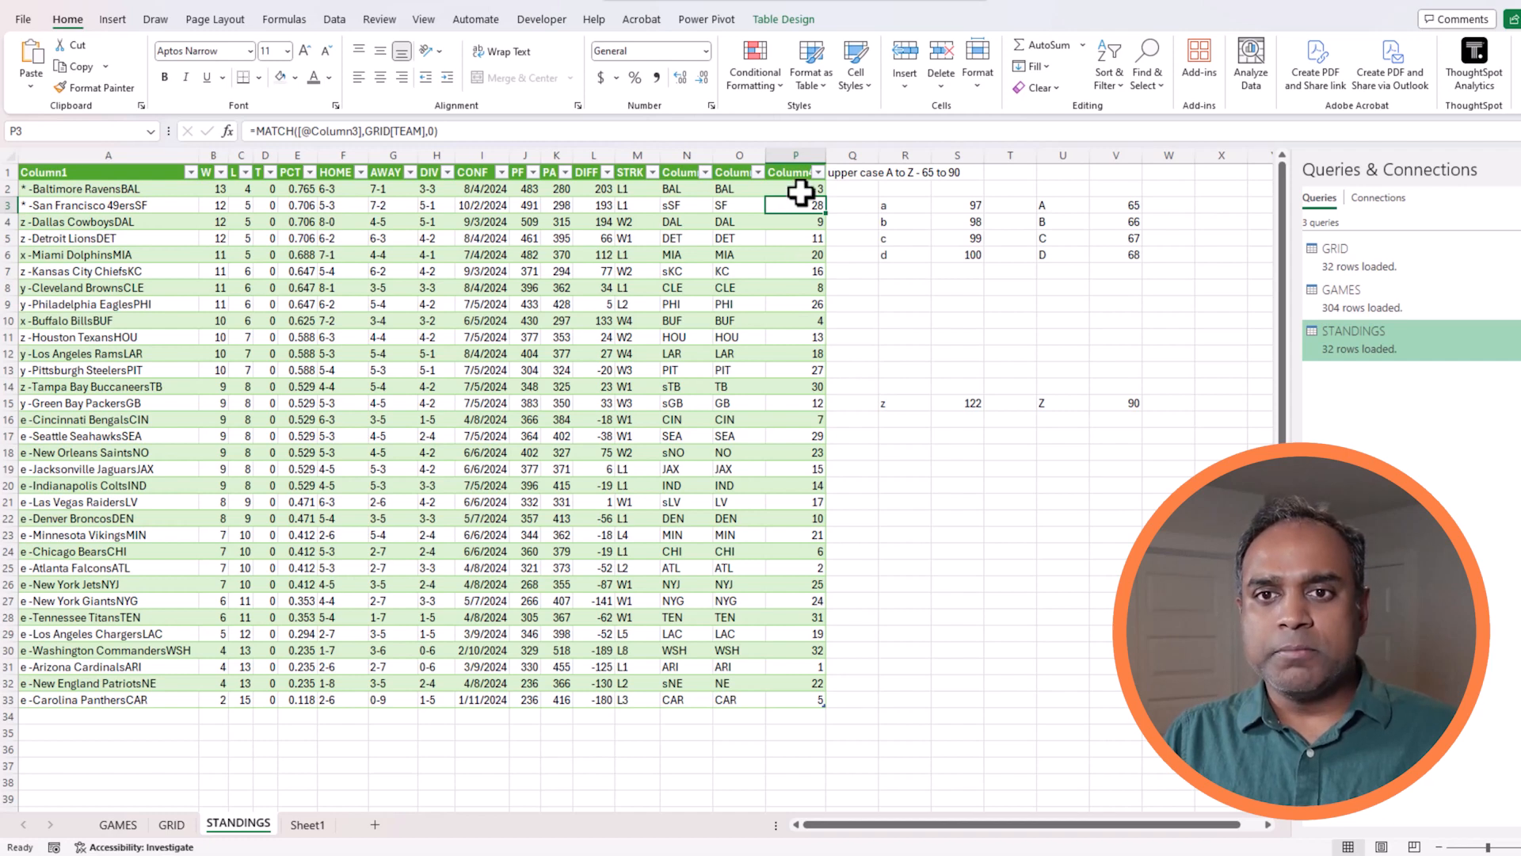
# Review the MATCH results in column P, compare columns A, N and O, and examine O2's formula in an enlarged formula bar
pyautogui.moveTo(802, 188); pyautogui.dragTo(808, 694)
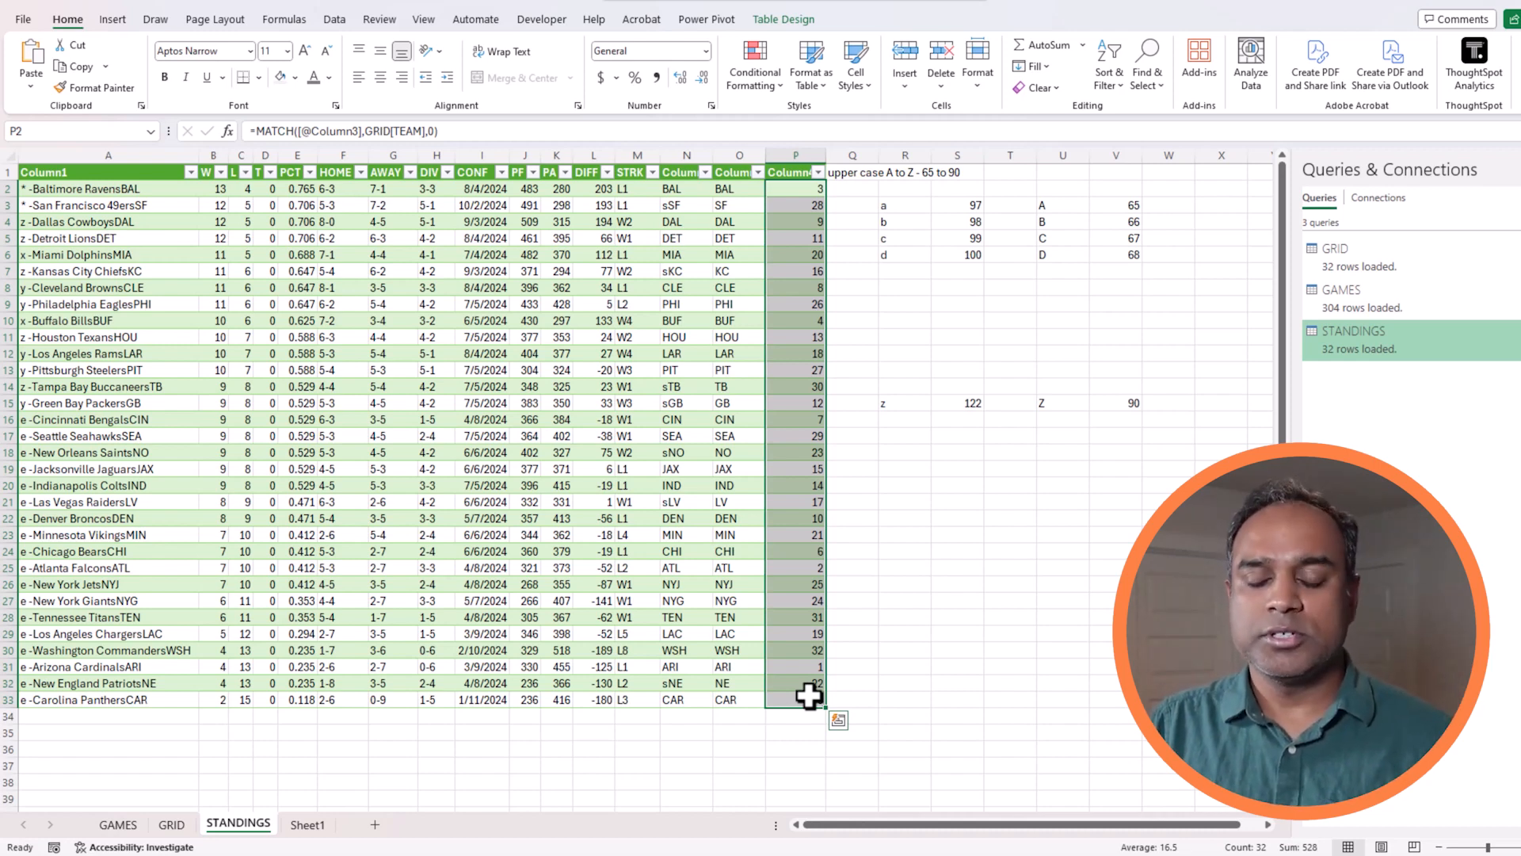
pyautogui.click(752, 453)
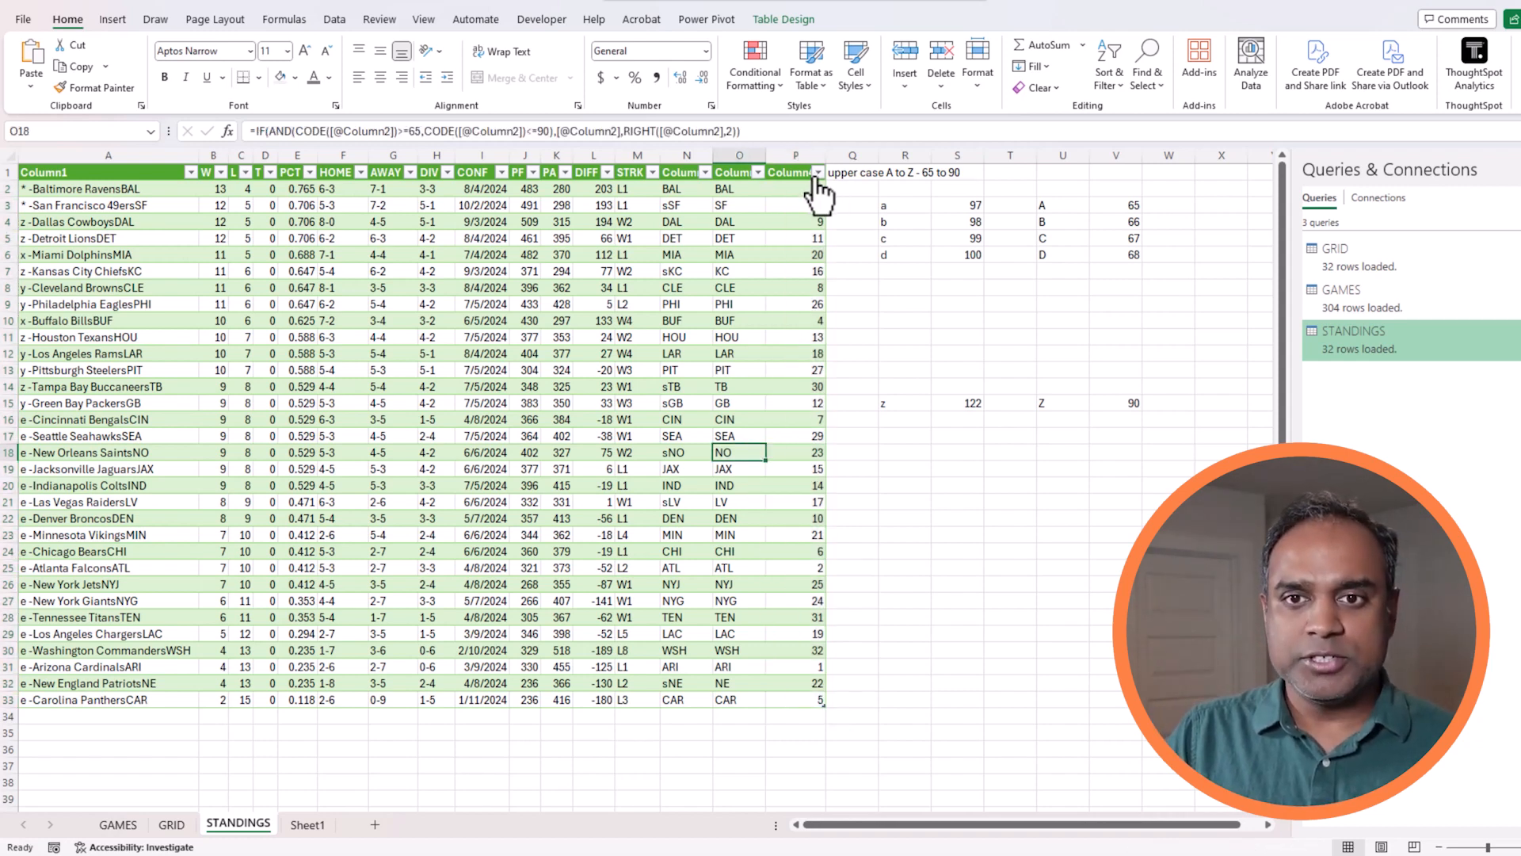
pyautogui.moveTo(800, 187); pyautogui.dragTo(803, 693)
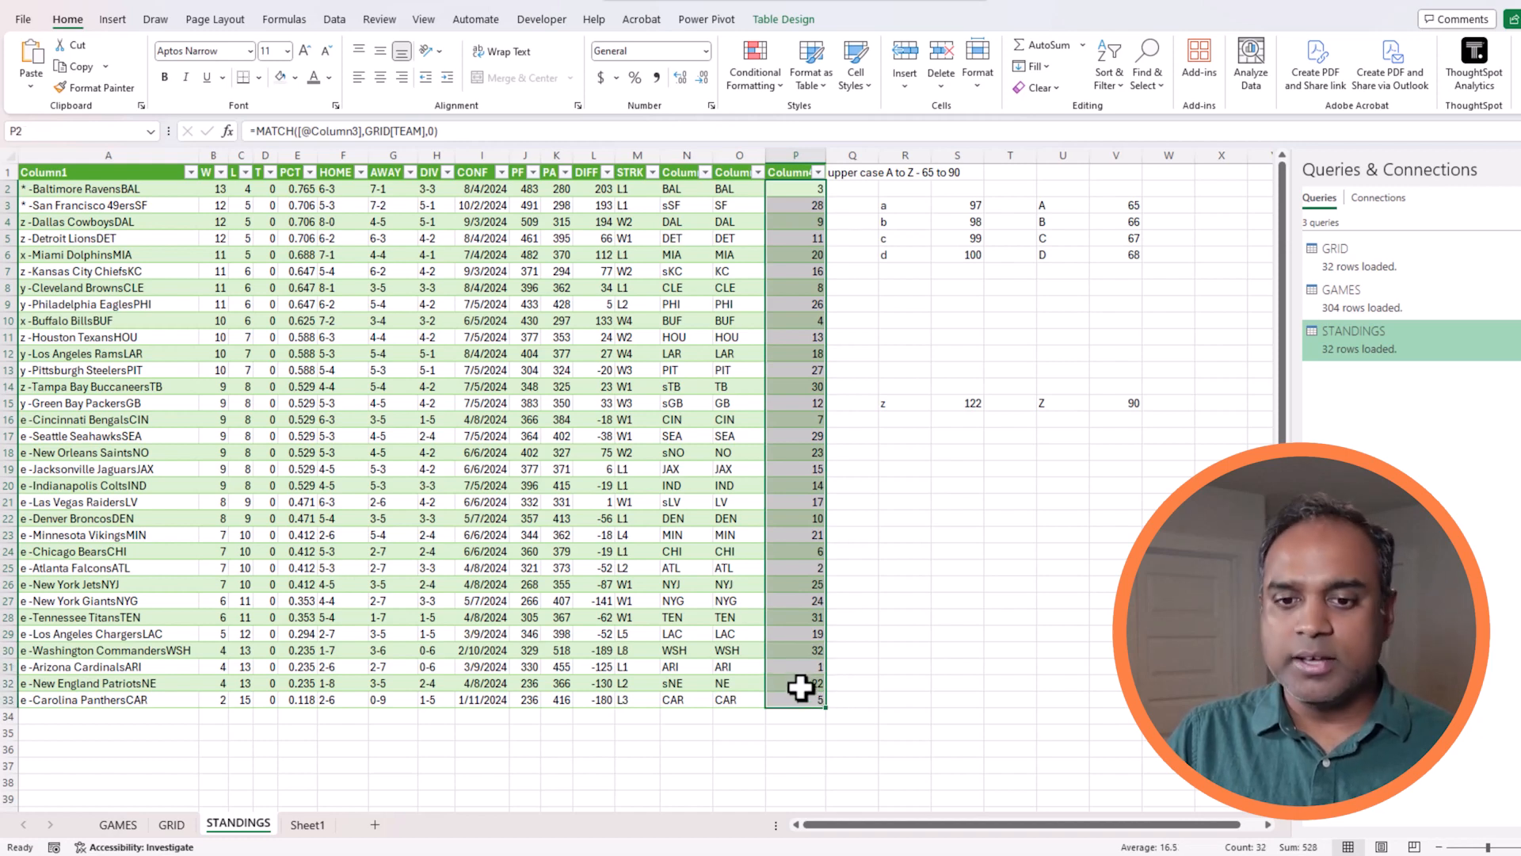
pyautogui.click(689, 401)
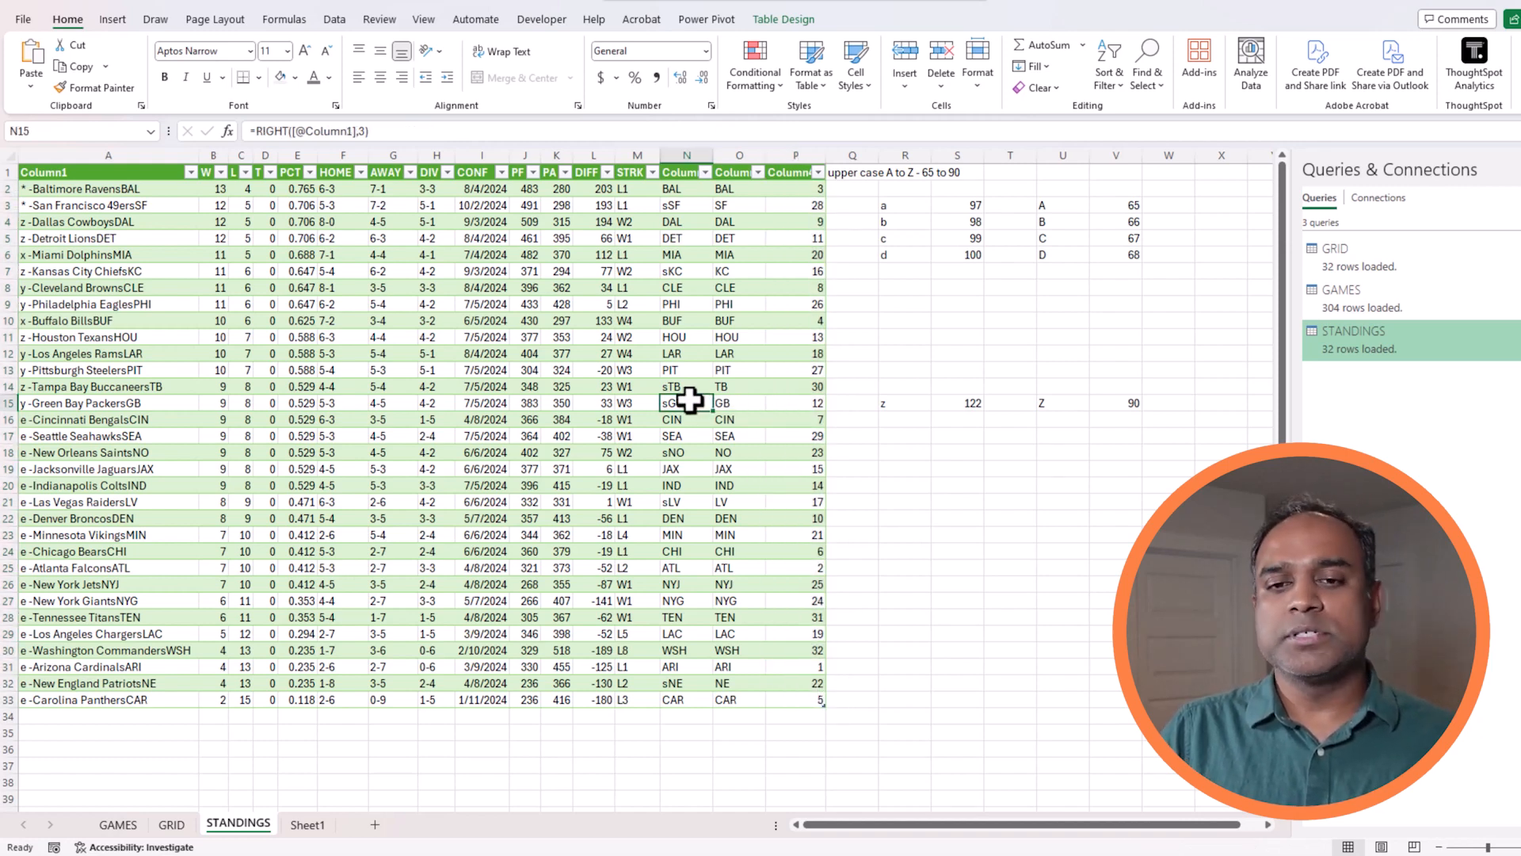
pyautogui.click(726, 405)
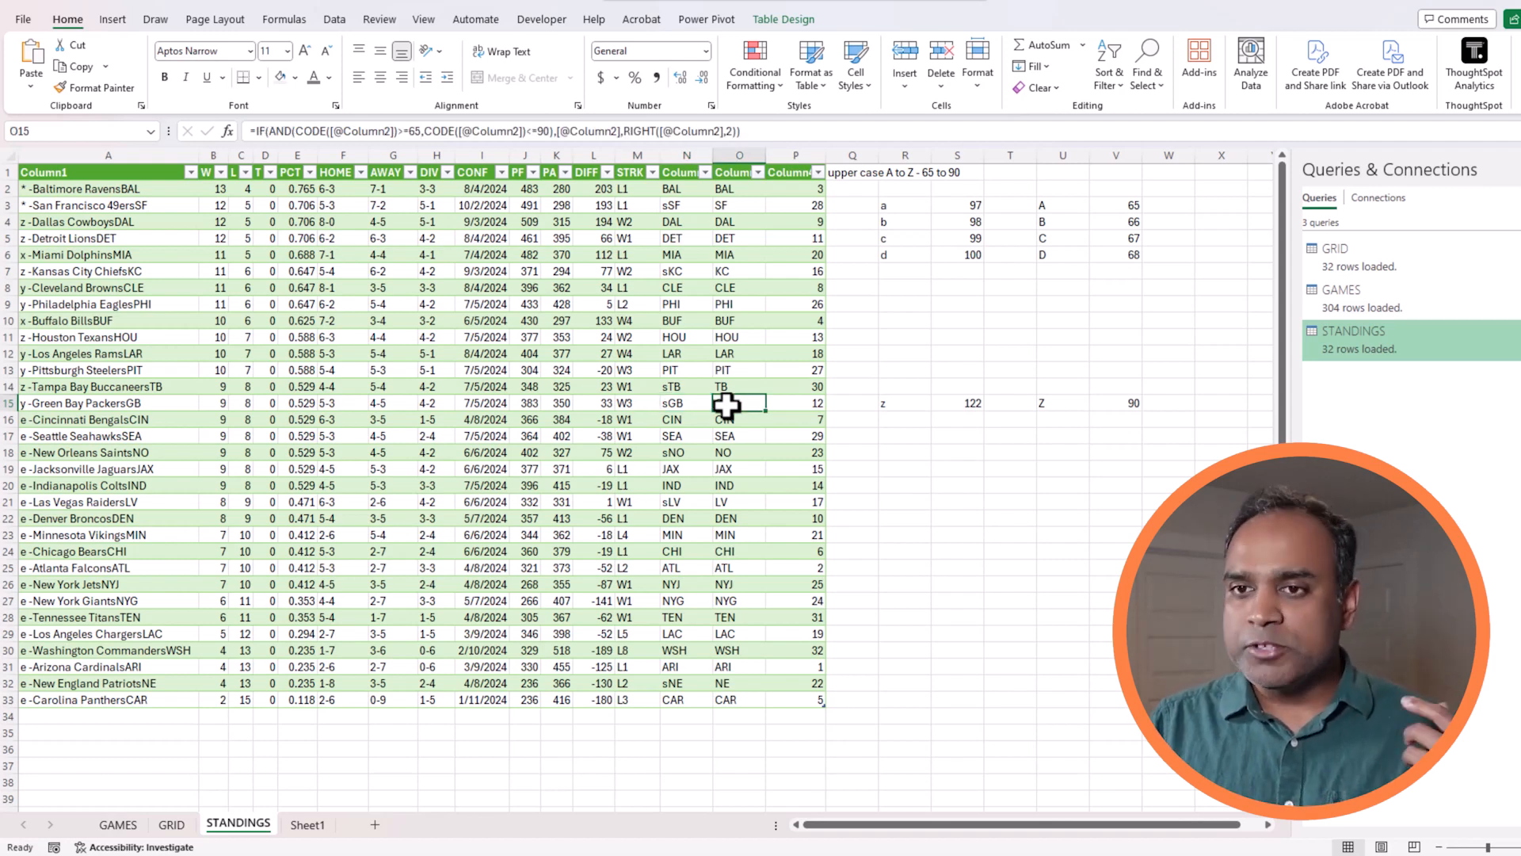
pyautogui.moveTo(784, 143); pyautogui.dragTo(784, 177)
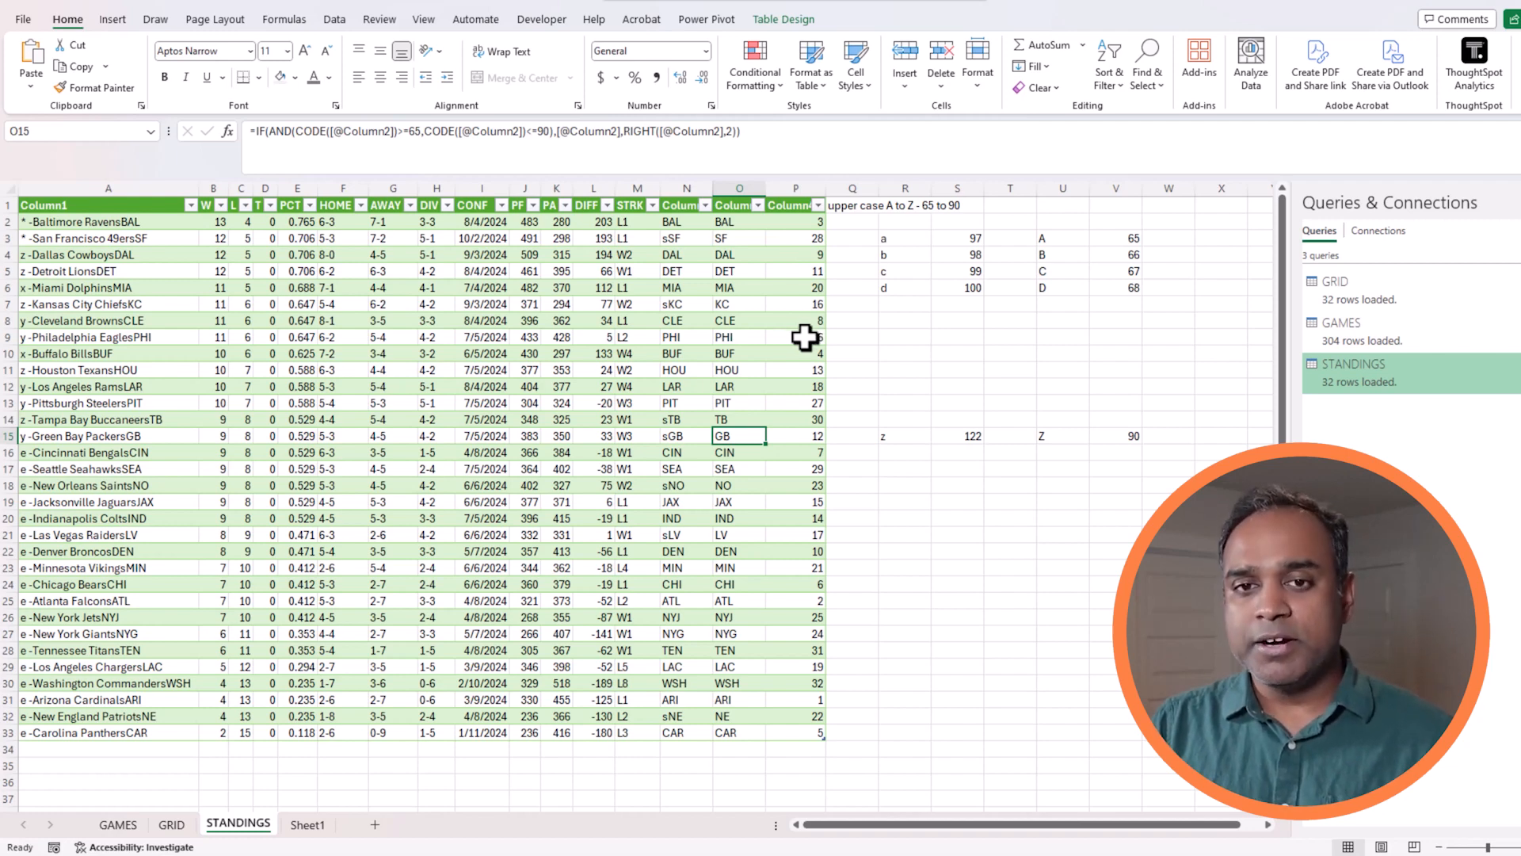
pyautogui.click(161, 187)
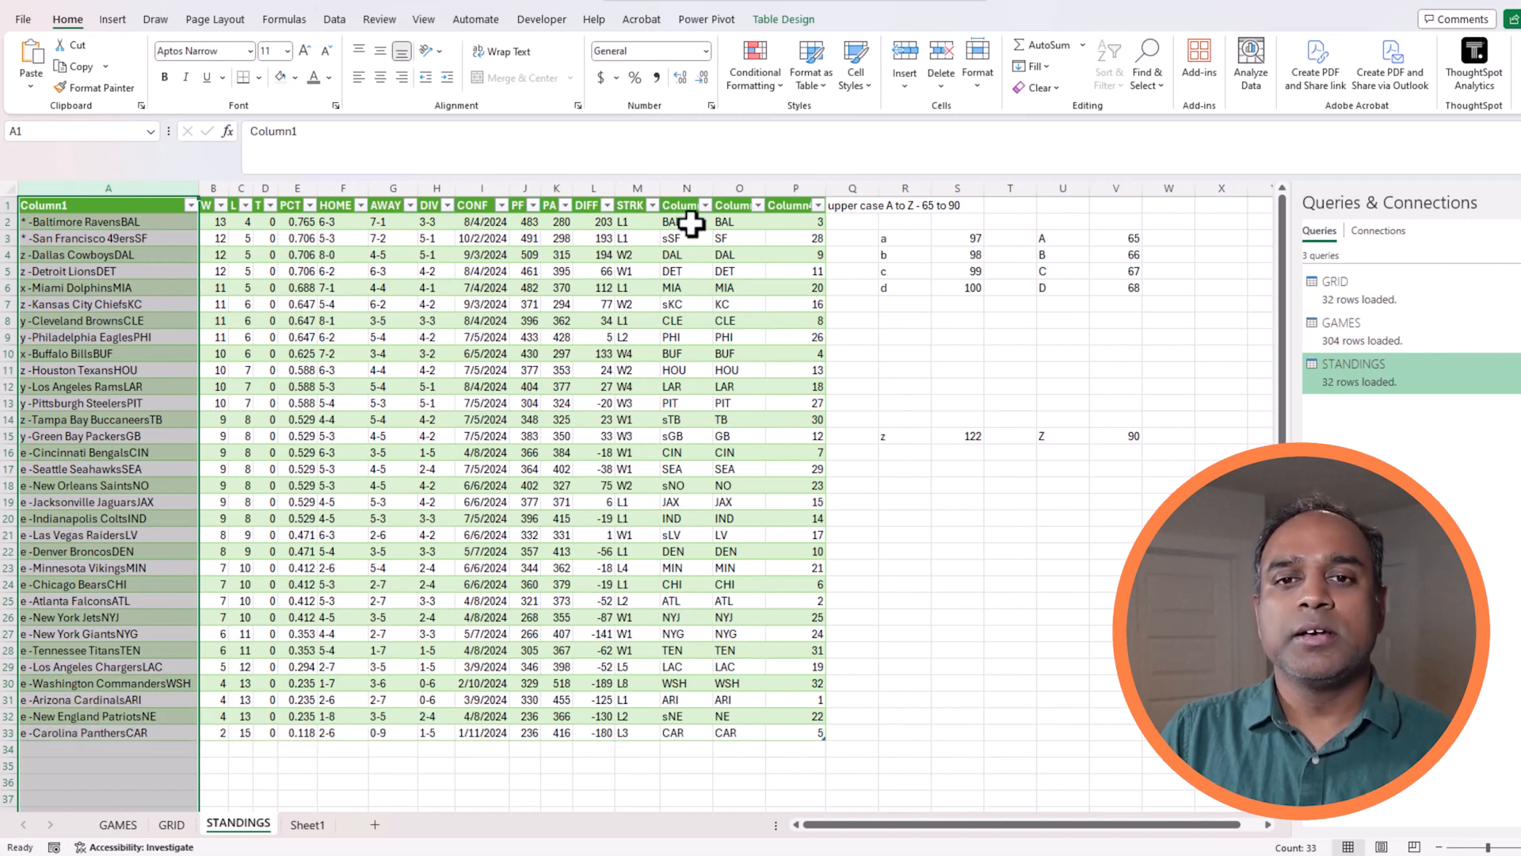
pyautogui.click(690, 187)
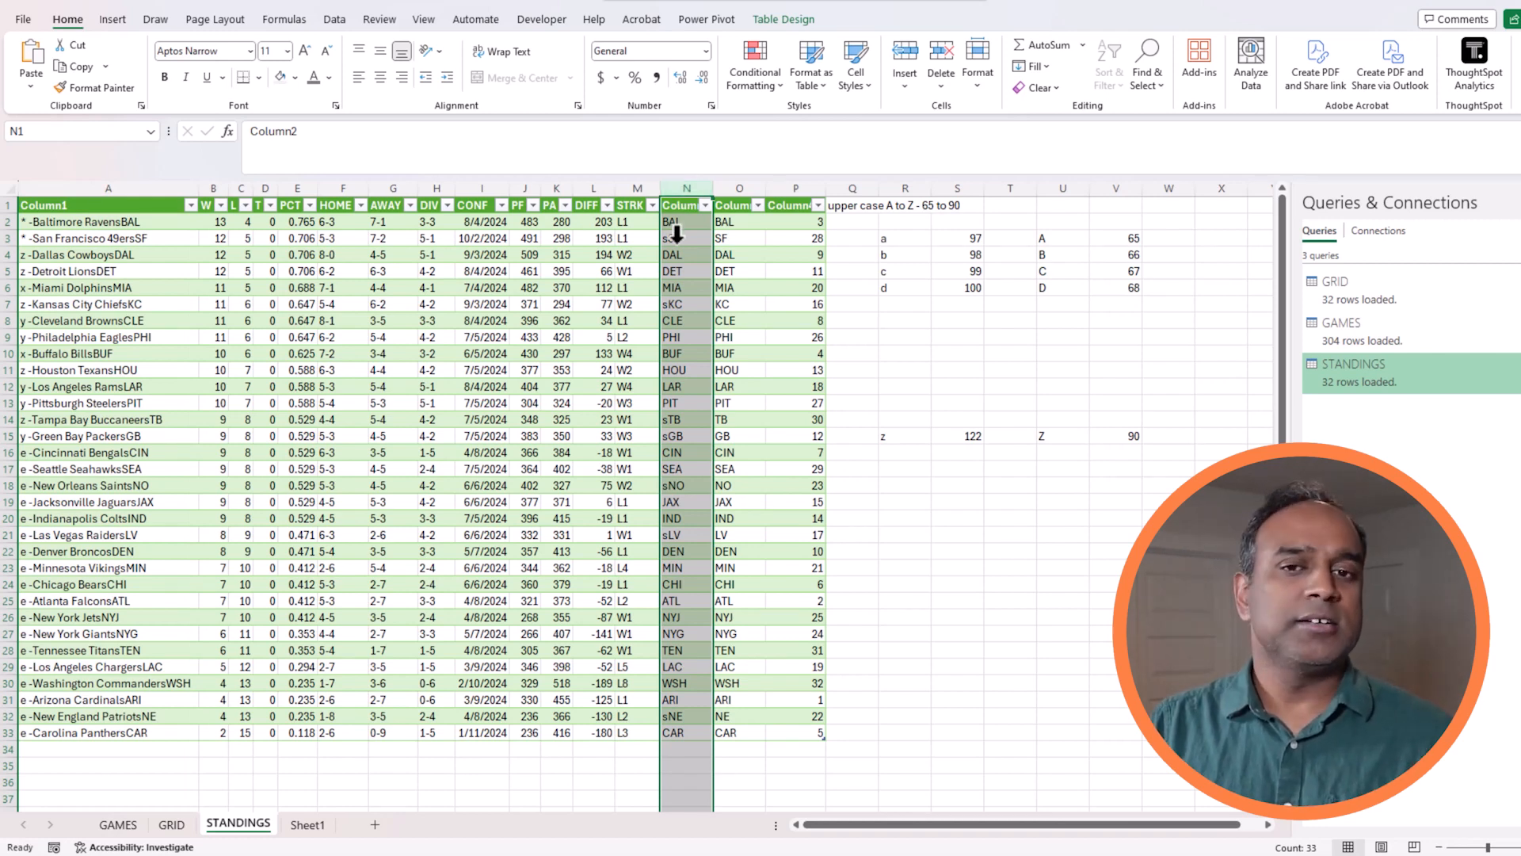
pyautogui.click(733, 223)
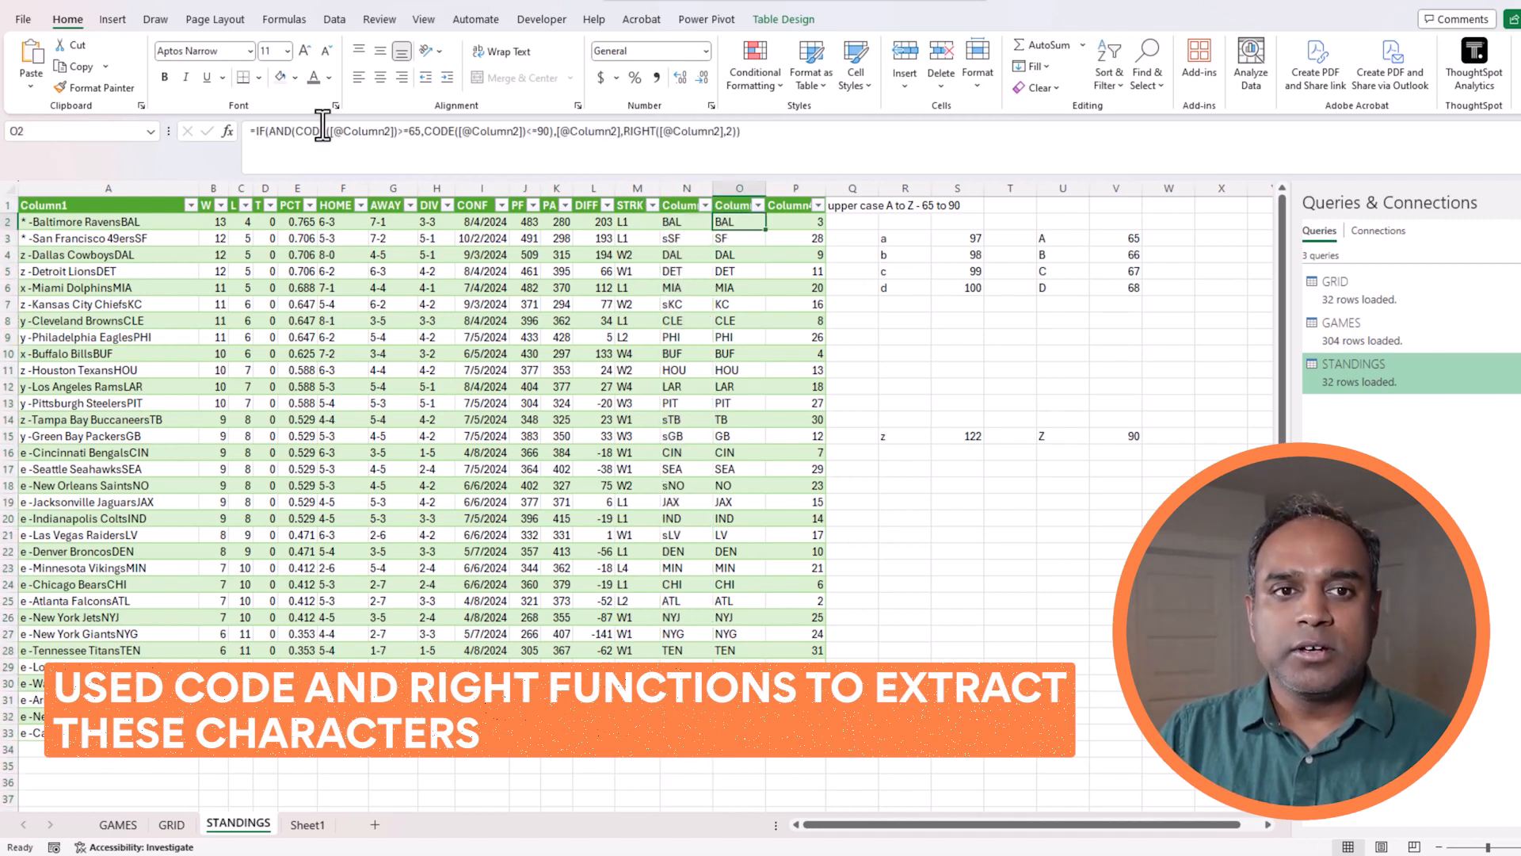